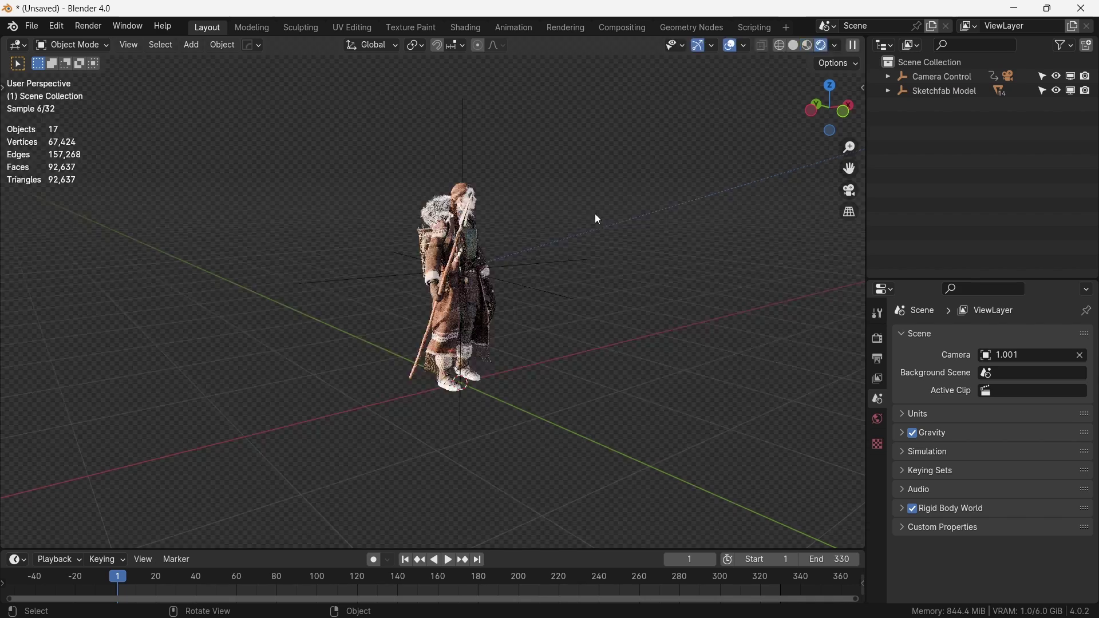
- Look through the camera and rotate the Camera Control empty about Z to about -92.9° for a side view of the character
{"action": "scroll", "coordinate": [469, 207], "scroll_direction": "up", "scroll_amount": 3}
{"action": "middle_click_drag", "start_coordinate": [469, 208], "coordinate": [608, 223]}
{"action": "key", "text": "KP_0"}
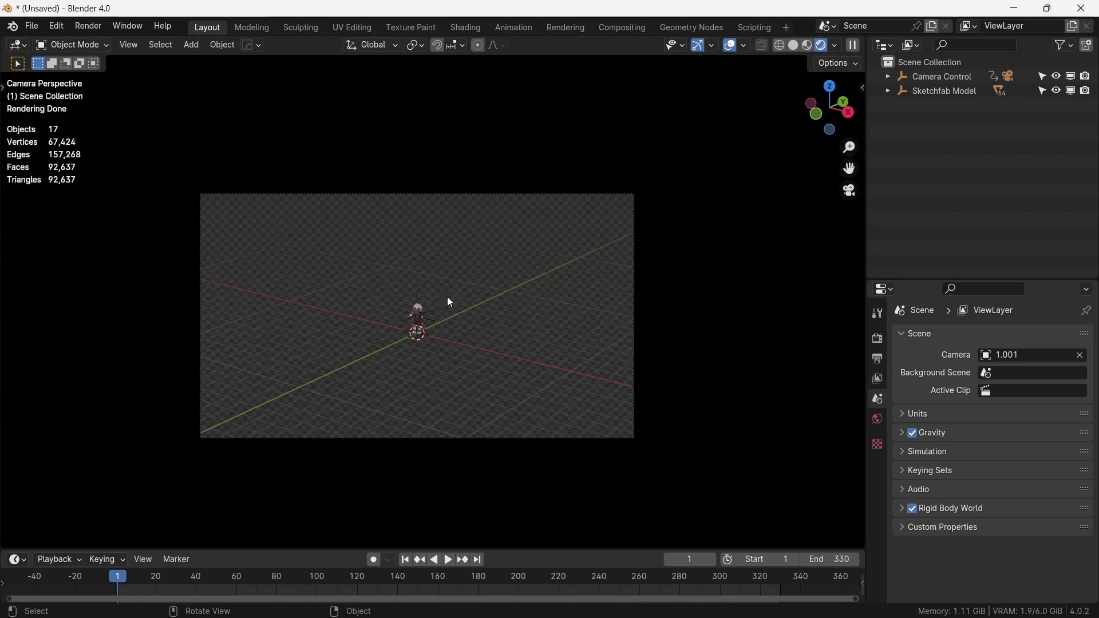
{"action": "scroll", "coordinate": [464, 297], "scroll_direction": "up", "scroll_amount": 4}
{"action": "left_click", "coordinate": [468, 274]}
{"action": "key", "text": "r"}
{"action": "key", "text": "z"}
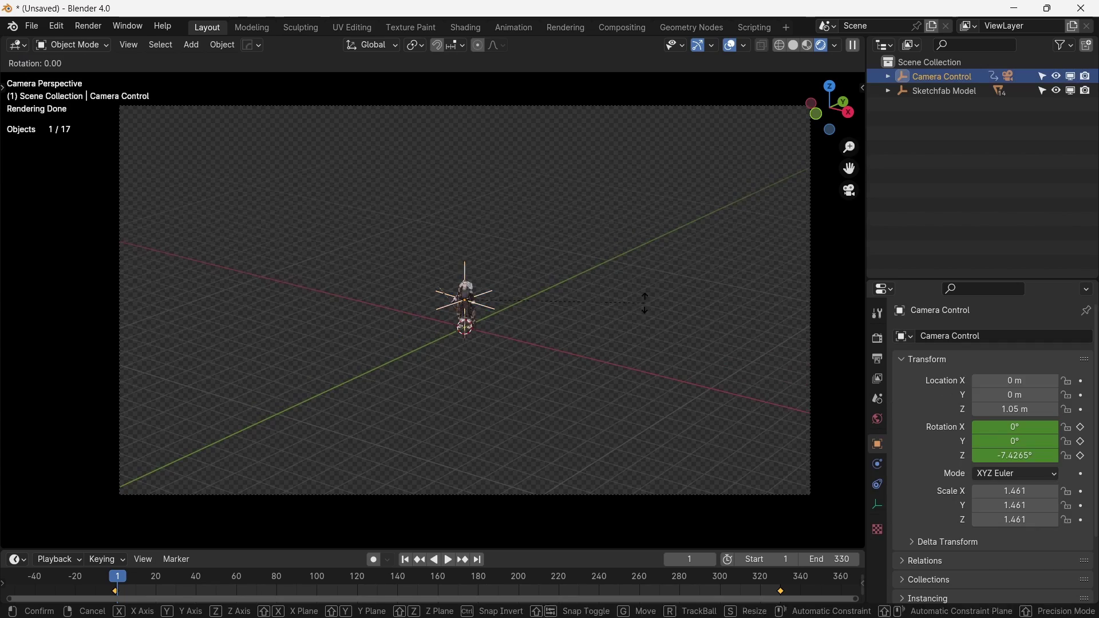
{"action": "left_click", "coordinate": [472, 417]}
- Move the camera about 47 m towards the character along its local Z axis
{"action": "left_click", "coordinate": [540, 495]}
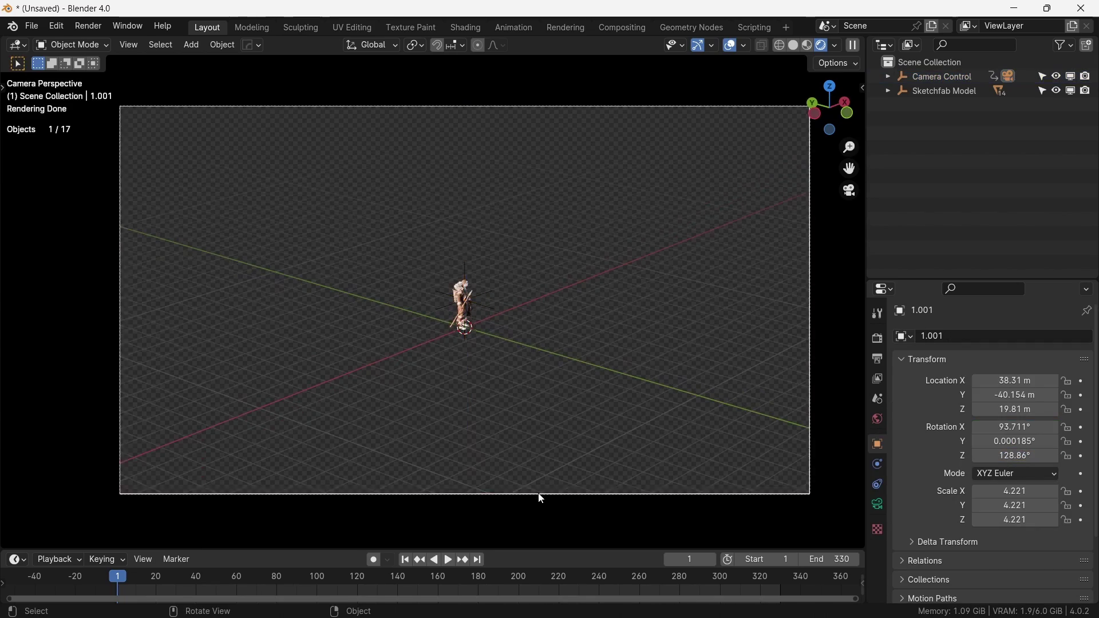
{"action": "middle_click_drag", "start_coordinate": [523, 414], "coordinate": [542, 400], "text": "shift"}
{"action": "key", "text": "g"}
{"action": "key", "text": "z"}
{"action": "key", "text": "z"}
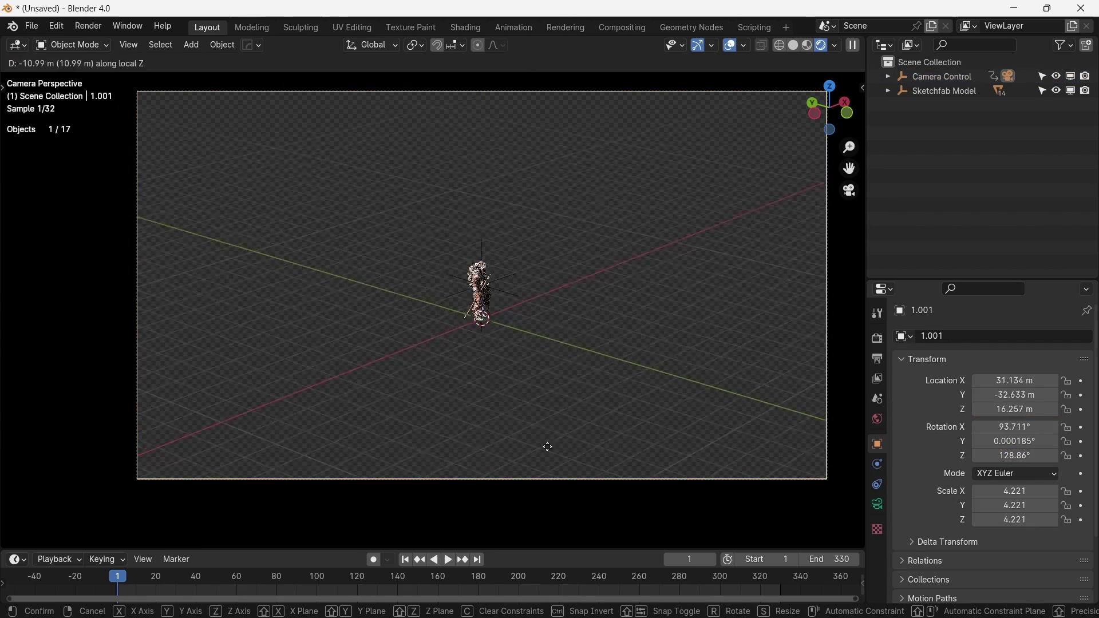
{"action": "left_click", "coordinate": [553, 454]}
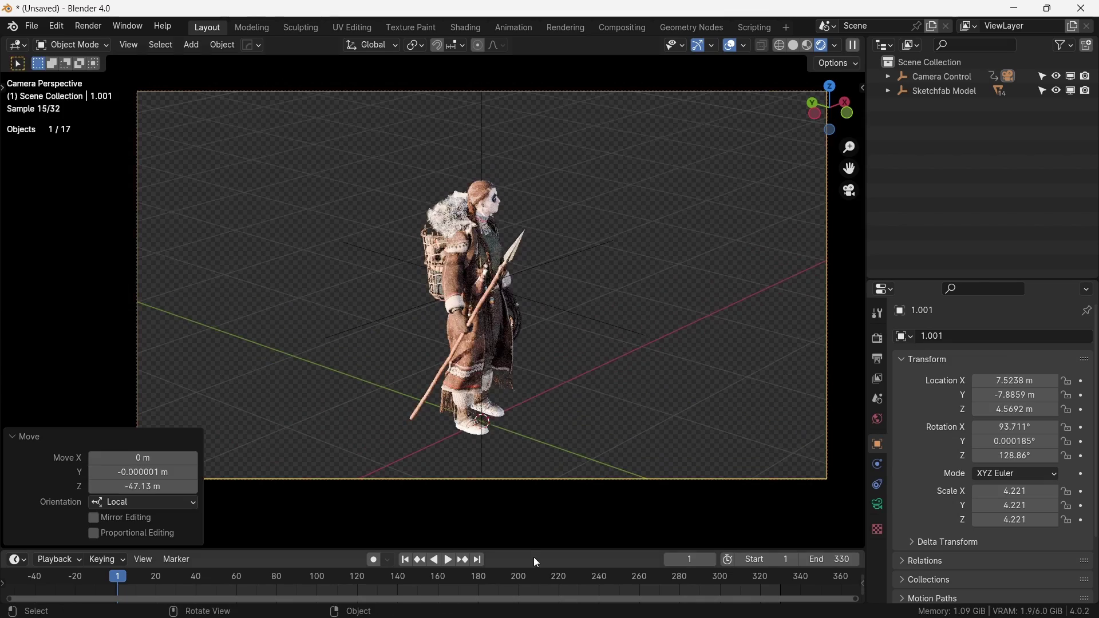
- Lower the camera about 3.6 m along global Z for a near eye-level shot
{"action": "key", "text": "g"}
{"action": "key", "text": "z"}
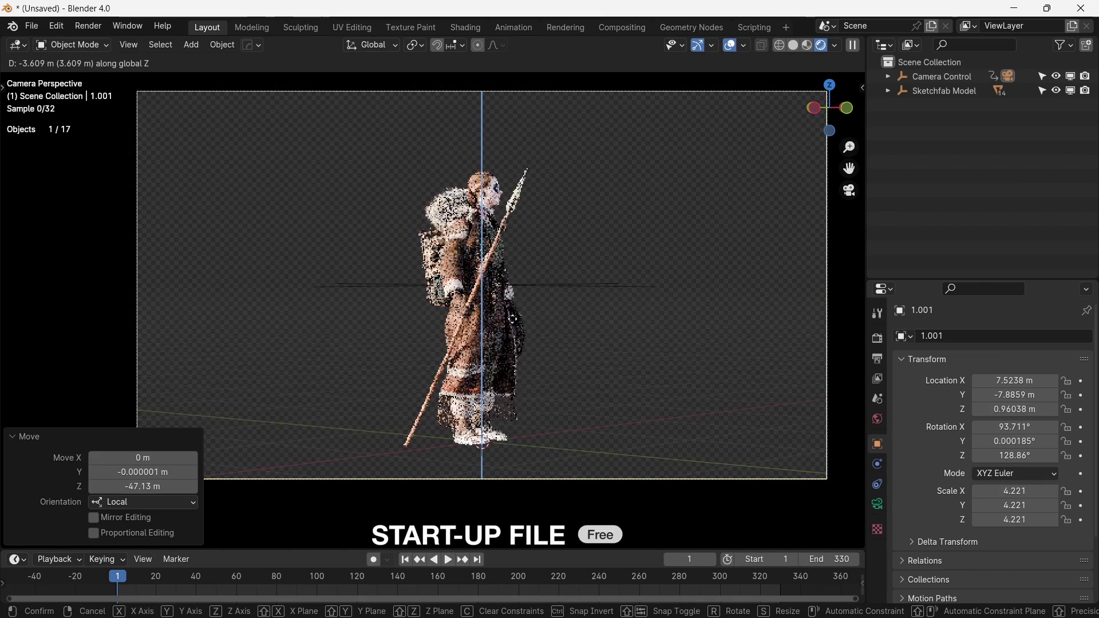
{"action": "left_click", "coordinate": [549, 289]}
- Raise the Camera Control empty about 0.34 m along global Z
{"action": "left_click", "coordinate": [607, 288]}
{"action": "key", "text": "g"}
{"action": "key", "text": "z"}
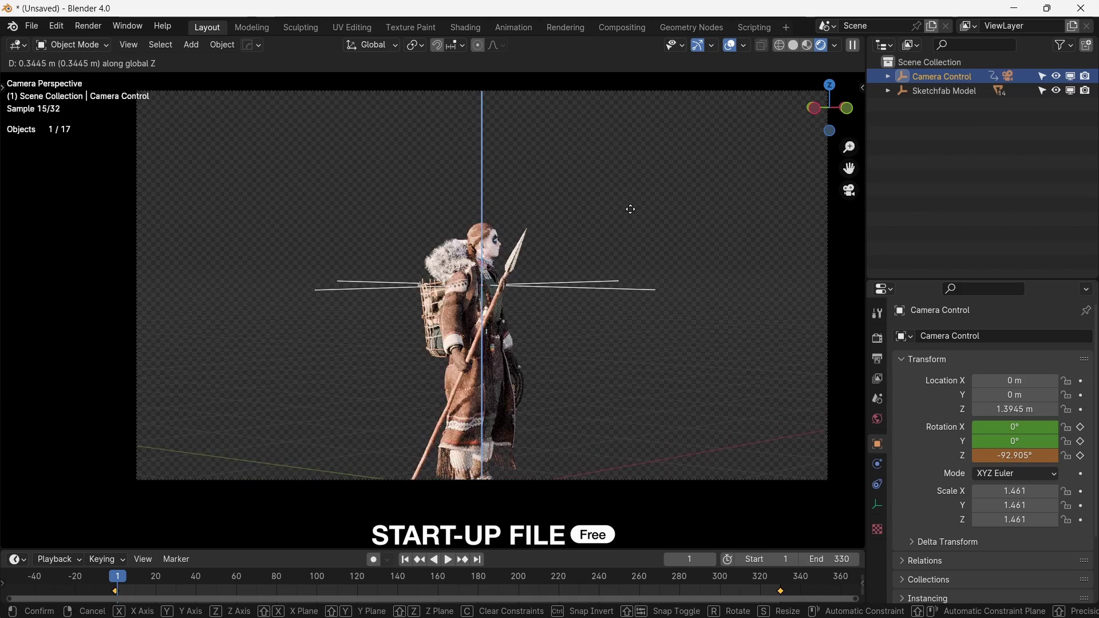
{"action": "left_click", "coordinate": [629, 210]}
- Shift the Camera Control empty about 0.52 m sideways in the view to offset the character, and use solid shading
{"action": "middle_click_drag", "start_coordinate": [620, 306], "coordinate": [572, 235], "text": "shift"}
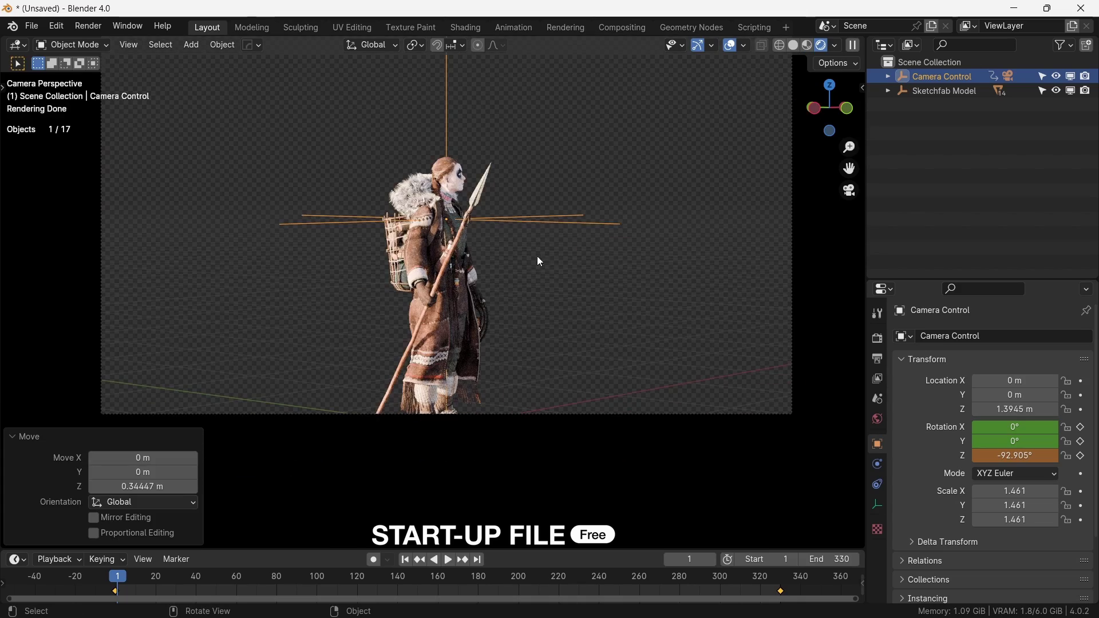
{"action": "left_click", "coordinate": [572, 257]}
{"action": "middle_click_drag", "start_coordinate": [572, 256], "coordinate": [530, 255], "text": "ctrl"}
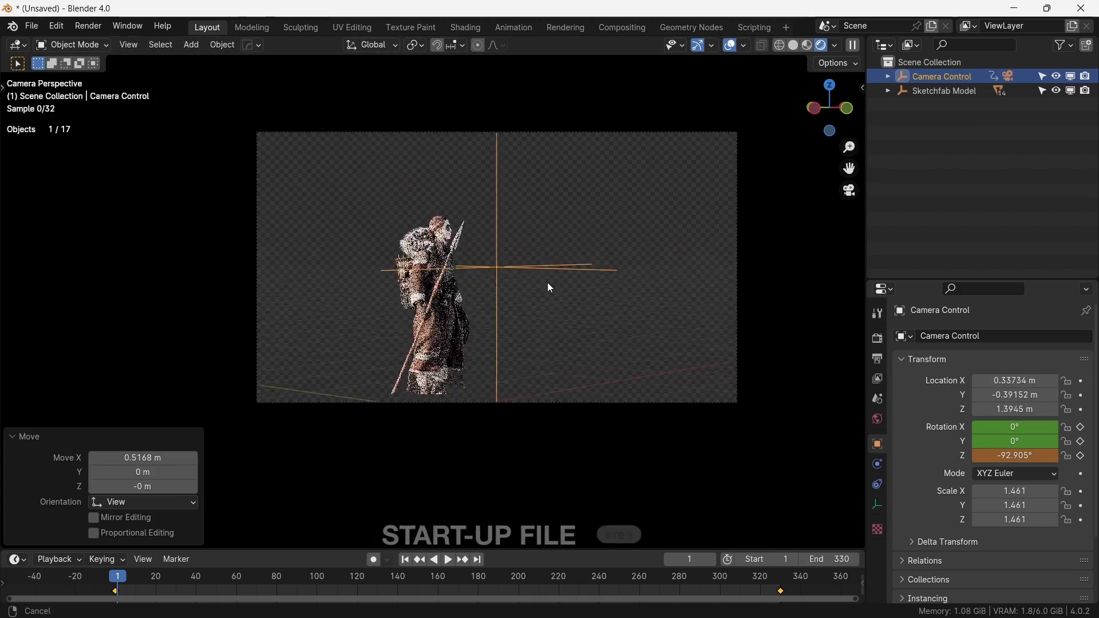
{"action": "left_click", "coordinate": [643, 322]}
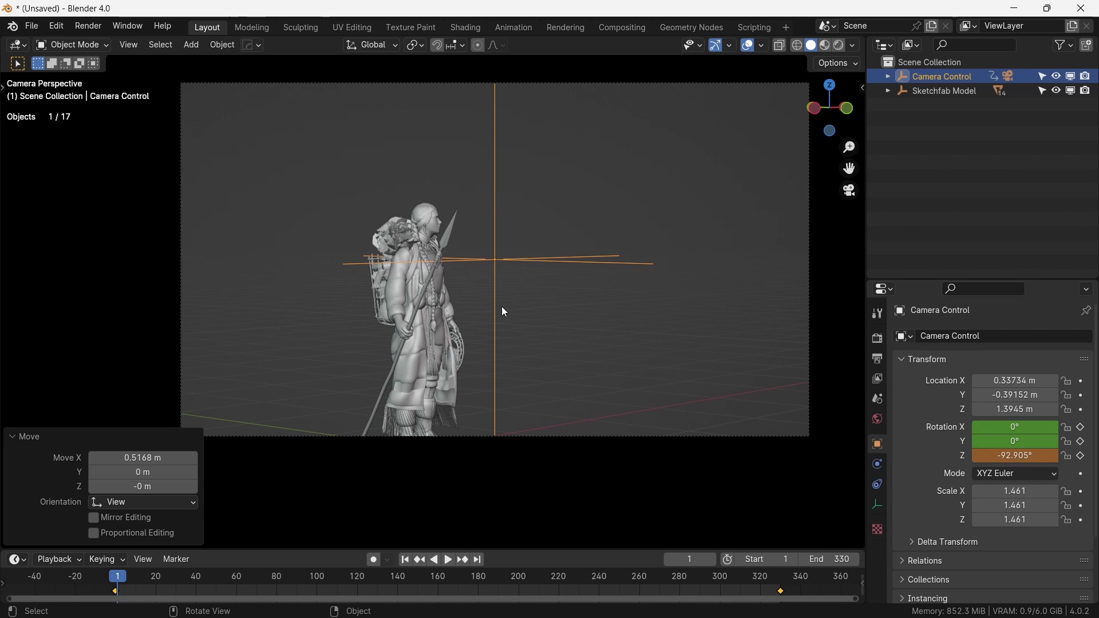
{"action": "left_click", "coordinate": [16, 440]}
- Lower the Camera Control empty about 0.3 m along global Z and rotate it slightly about Z
{"action": "key", "text": "g"}
{"action": "key", "text": "z"}
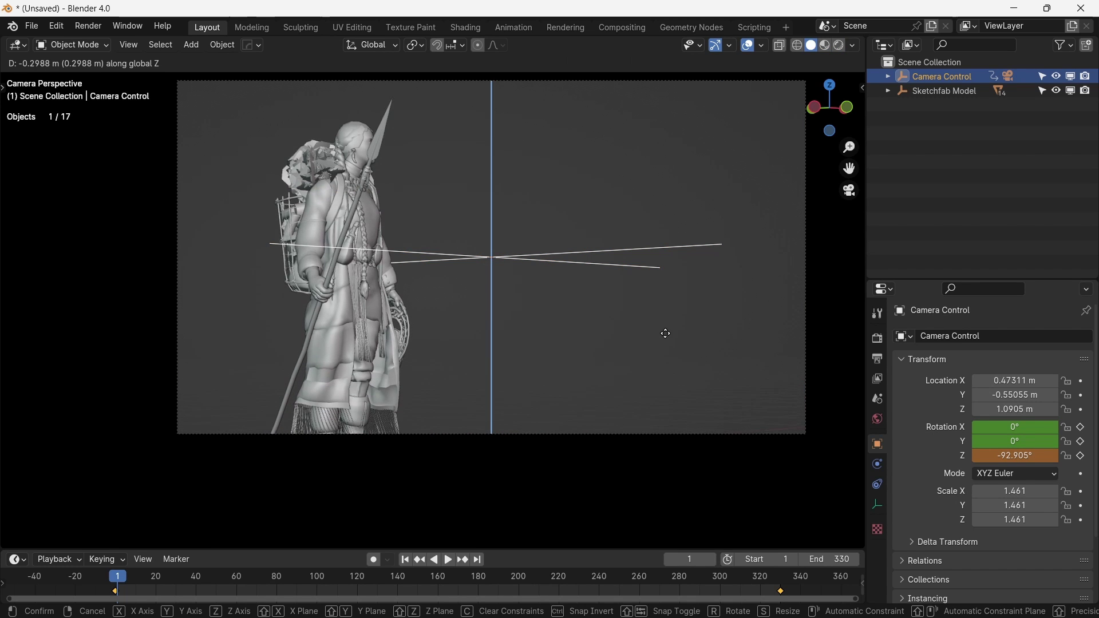
{"action": "left_click", "coordinate": [669, 341]}
{"action": "key", "text": "r"}
{"action": "key", "text": "z"}
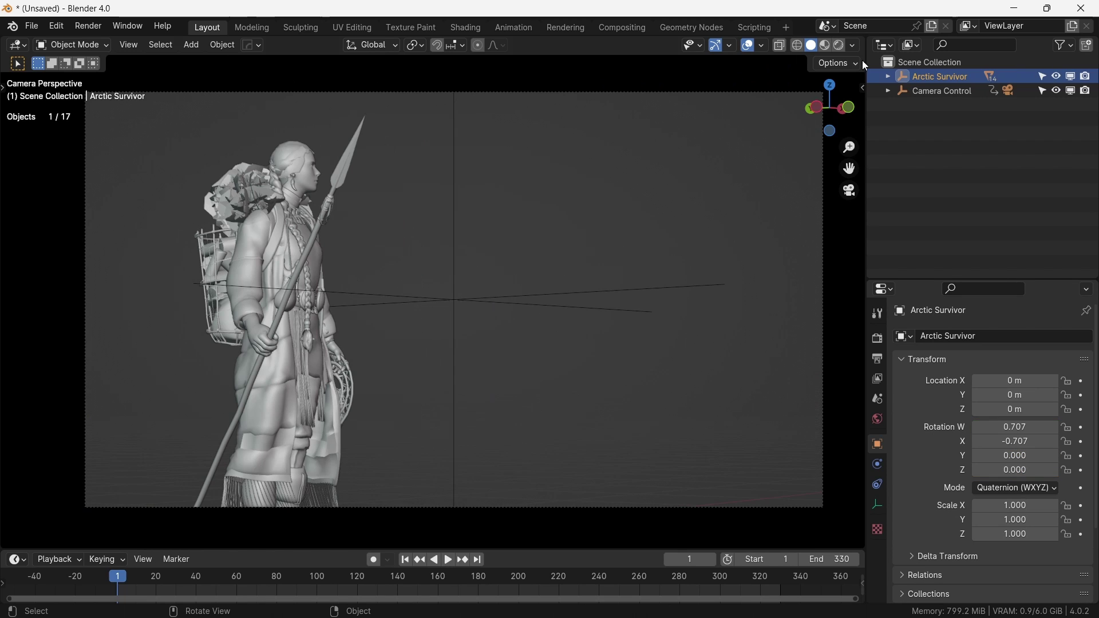
- Split the 3D viewport into three areas: a rendered camera preview, a solid camera view and a larger free working view
{"action": "left_click_drag", "start_coordinate": [864, 39], "coordinate": [442, 310]}
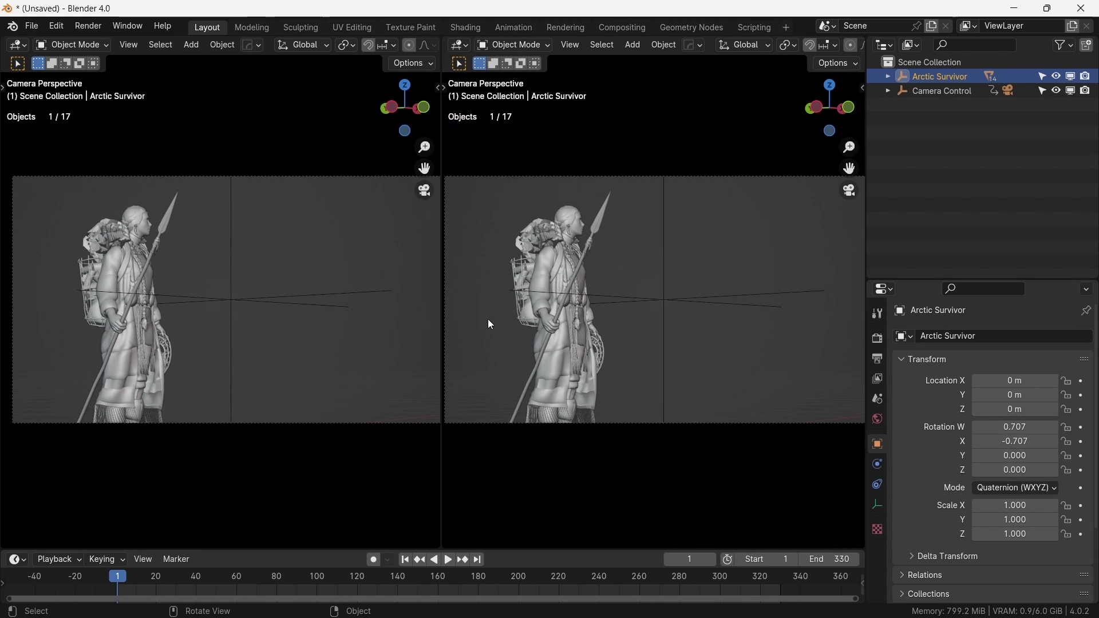
{"action": "left_click_drag", "start_coordinate": [434, 505], "coordinate": [389, 261]}
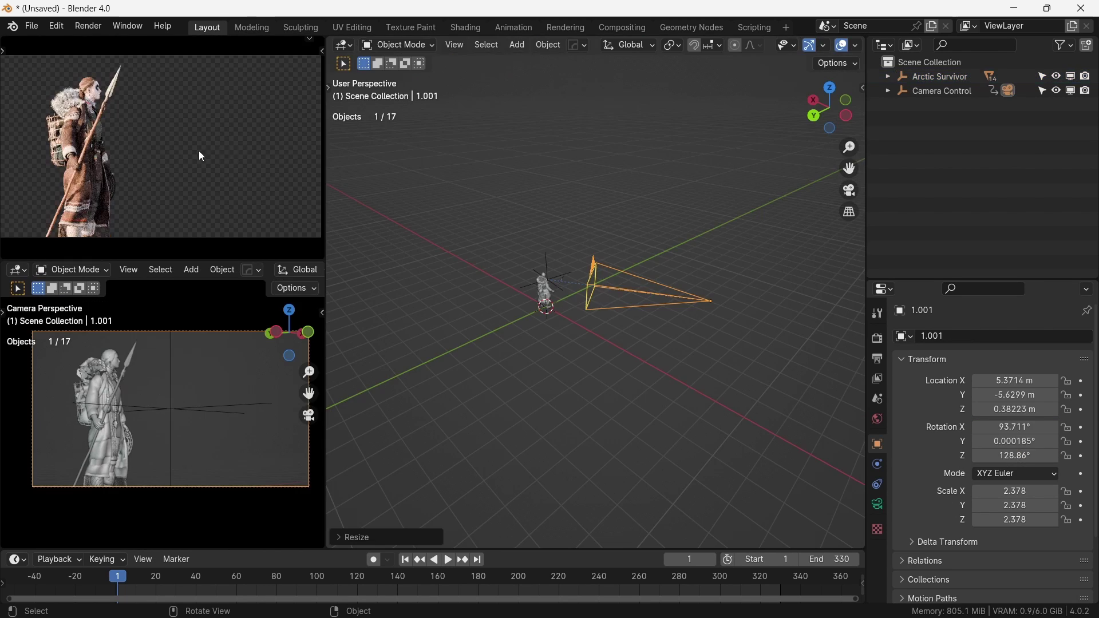
{"action": "middle_click_drag", "start_coordinate": [166, 393], "coordinate": [160, 399], "text": "shift"}
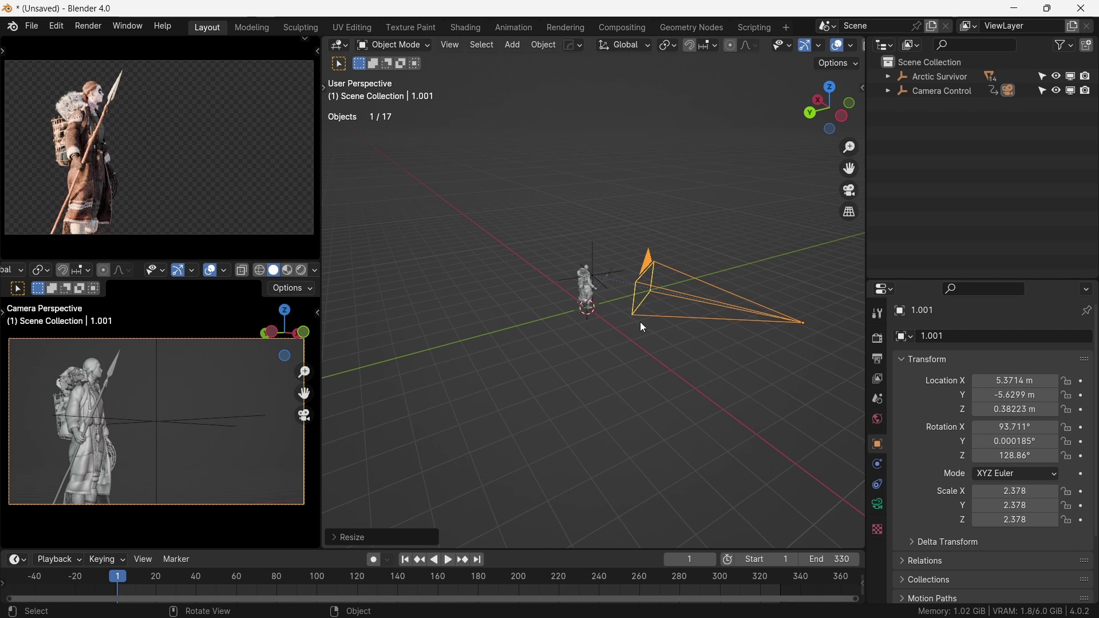
- Import the snowy mountain photo with Images as Planes
{"action": "key", "text": "q"}
{"action": "mouse_move", "coordinate": [607, 320]}
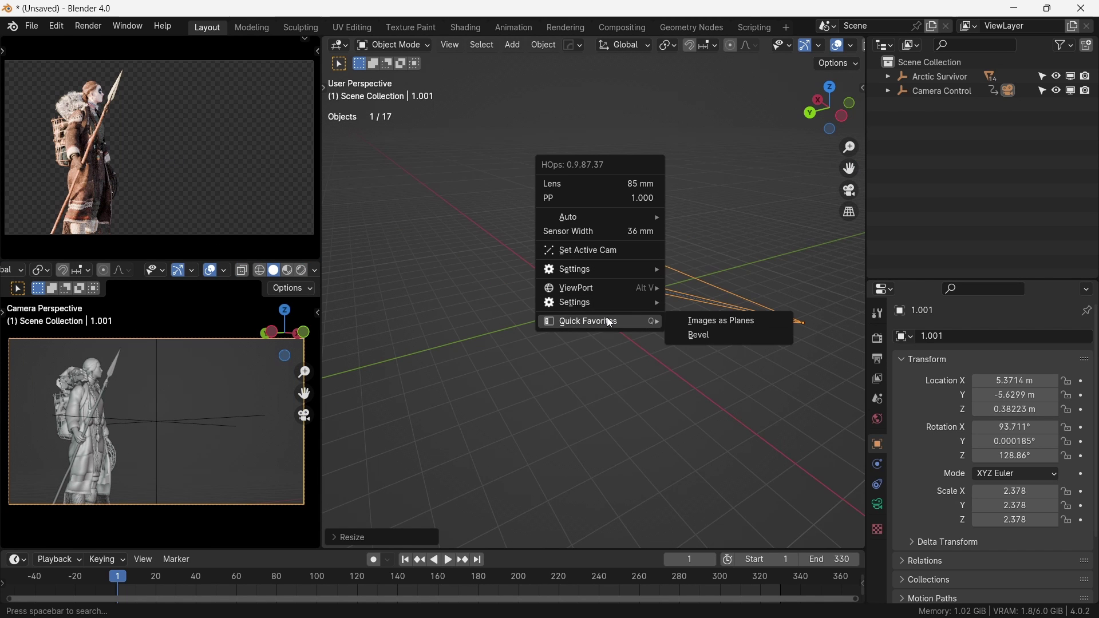
{"action": "left_click", "coordinate": [727, 322]}
{"action": "double_click", "coordinate": [419, 317]}
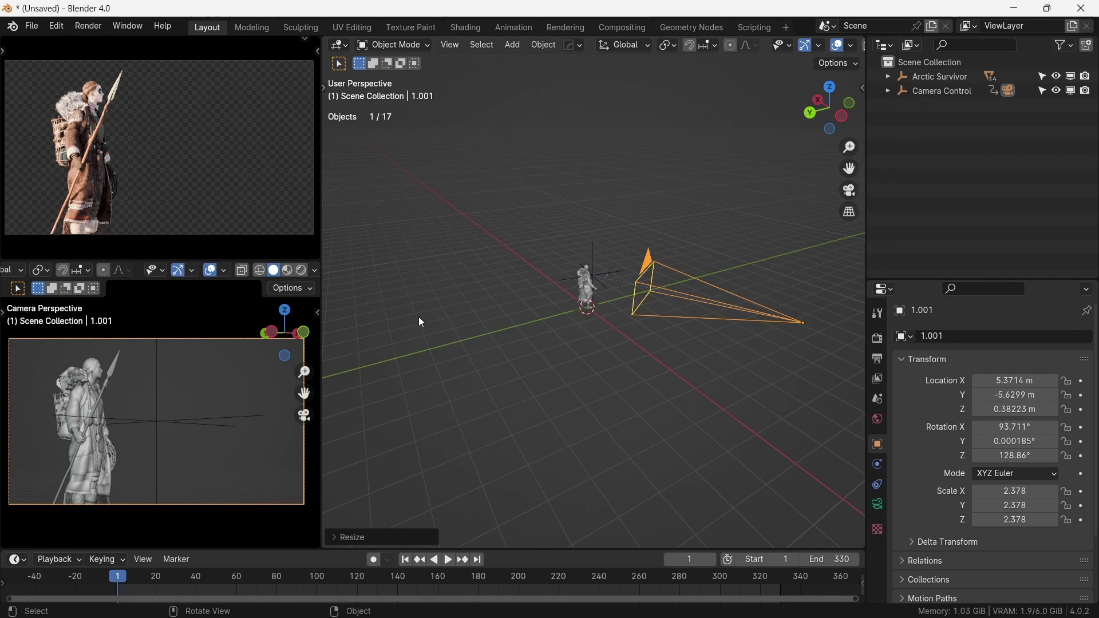
- Scale up the mountain image plane until it fills the whole camera frame
{"action": "scroll", "coordinate": [571, 297], "scroll_direction": "down", "scroll_amount": 1}
{"action": "middle_click_drag", "start_coordinate": [574, 301], "coordinate": [534, 311], "text": "shift"}
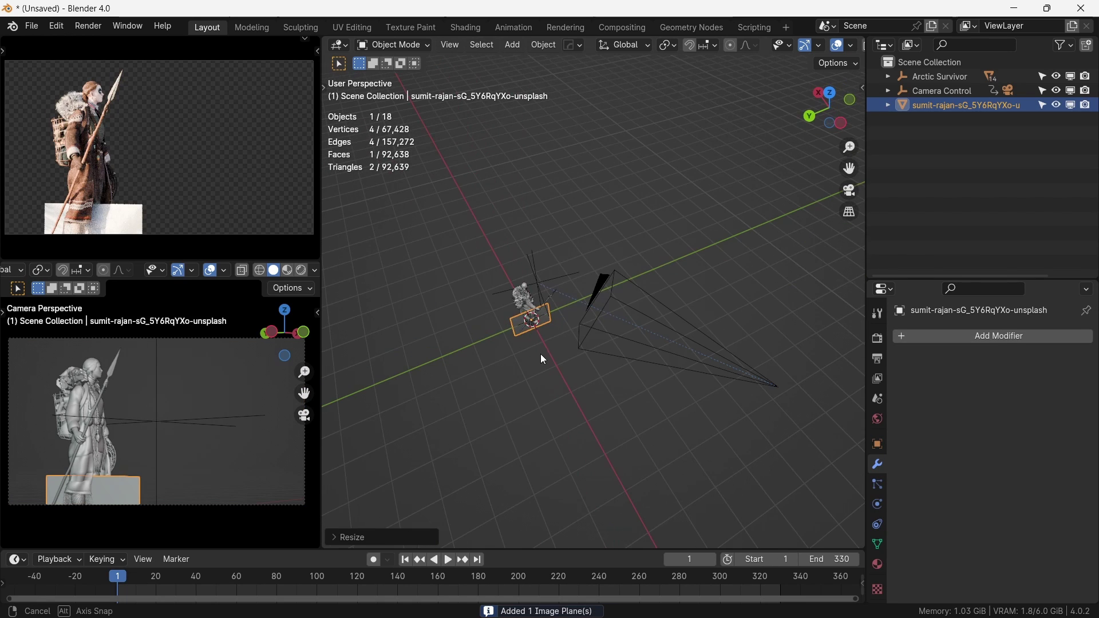
{"action": "middle_click_drag", "start_coordinate": [545, 335], "coordinate": [675, 291]}
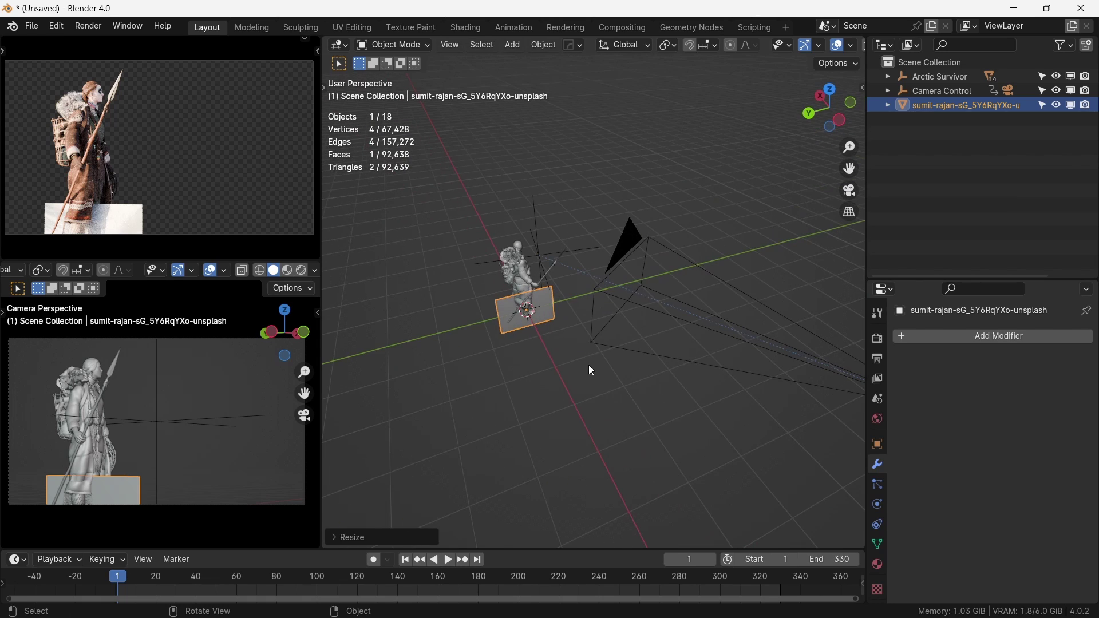
{"action": "type", "text": "0"}
{"action": "key", "text": "Return"}
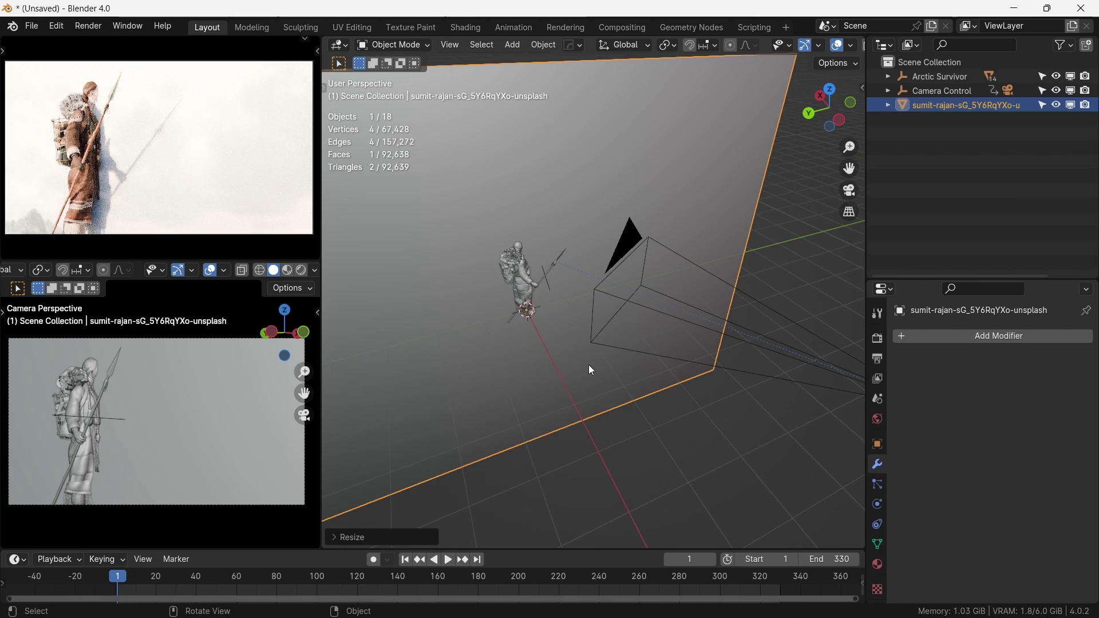
- Move the mountain image plane back behind the character as a backdrop
{"action": "scroll", "coordinate": [626, 293], "scroll_direction": "down", "scroll_amount": 7}
{"action": "middle_click_drag", "start_coordinate": [626, 293], "coordinate": [658, 320]}
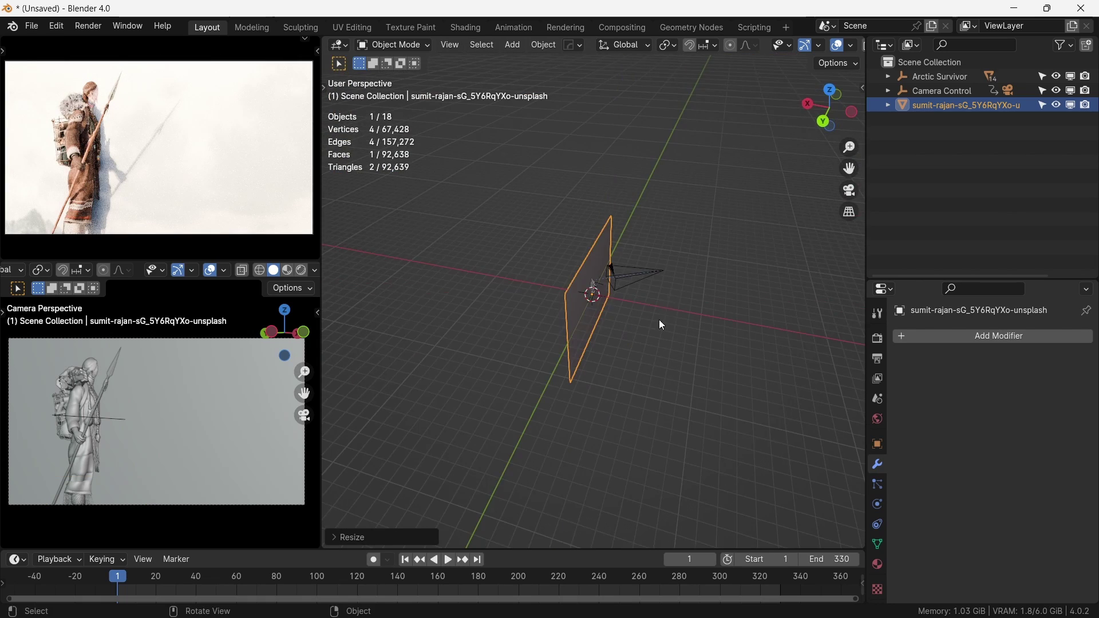
{"action": "key", "text": "g"}
{"action": "key", "text": "Return"}
- Rotate the mountain image plane about -36° in top view to face the camera and adjust its position
{"action": "key", "text": "KP_7"}
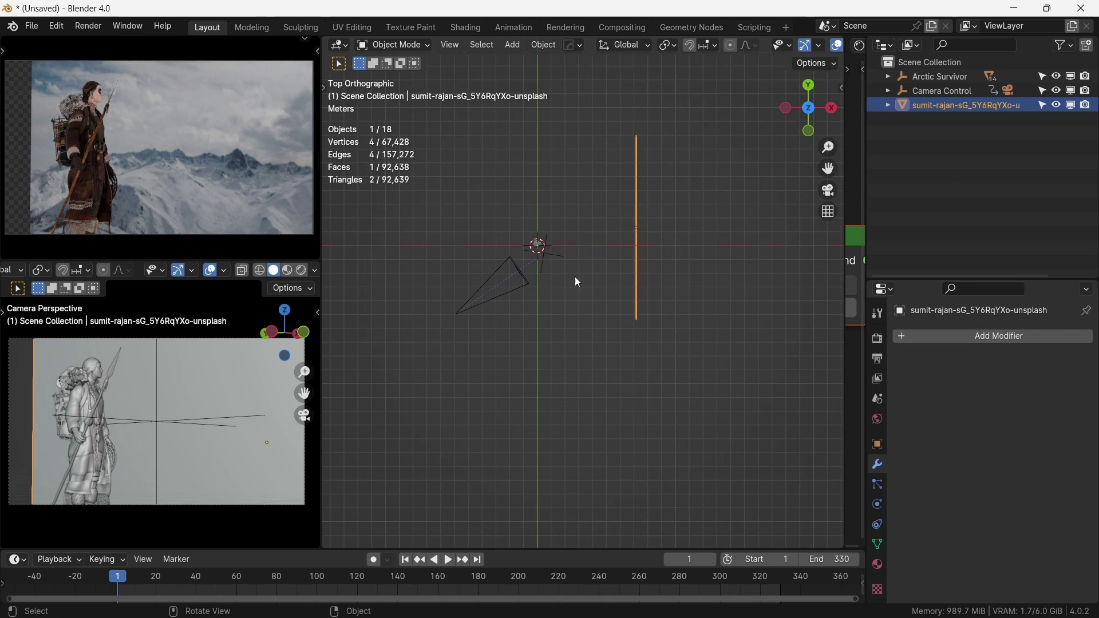
{"action": "key", "text": "r"}
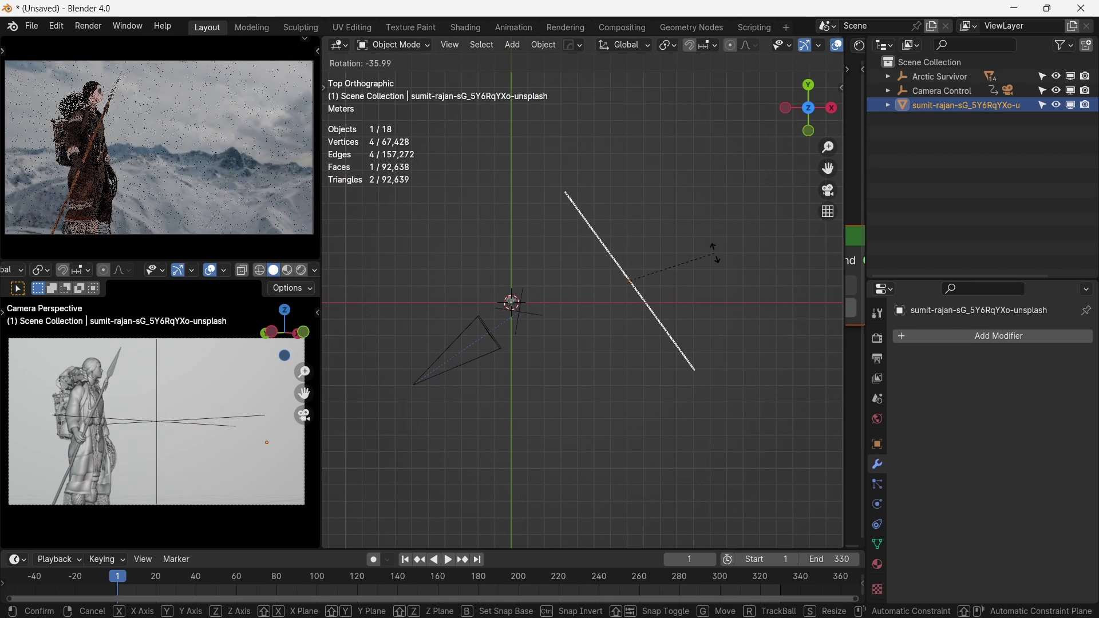
{"action": "key", "text": "g"}
{"action": "left_click", "coordinate": [705, 252]}
{"action": "middle_click_drag", "start_coordinate": [705, 252], "coordinate": [715, 163]}
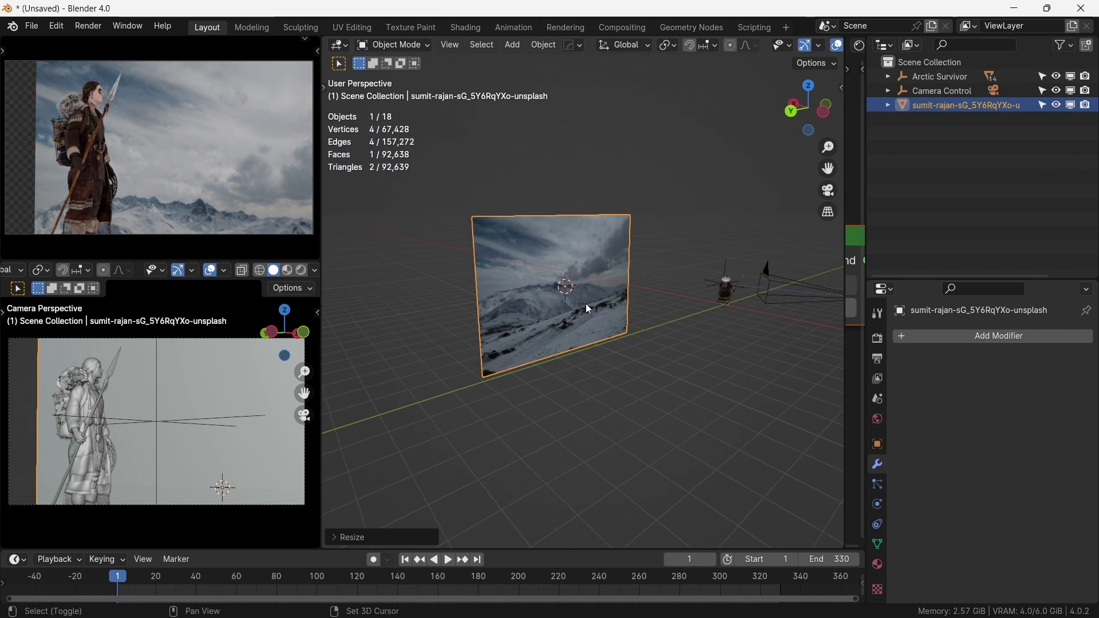
- Add an empty at the 3D cursor on the mountain image plane
{"action": "scroll", "coordinate": [599, 309], "scroll_direction": "up", "scroll_amount": 1}
{"action": "middle_click_drag", "start_coordinate": [586, 304], "coordinate": [556, 317], "text": "shift"}
{"action": "key", "text": "shift+a"}
{"action": "mouse_move", "coordinate": [599, 308]}
{"action": "left_click", "coordinate": [667, 301]}
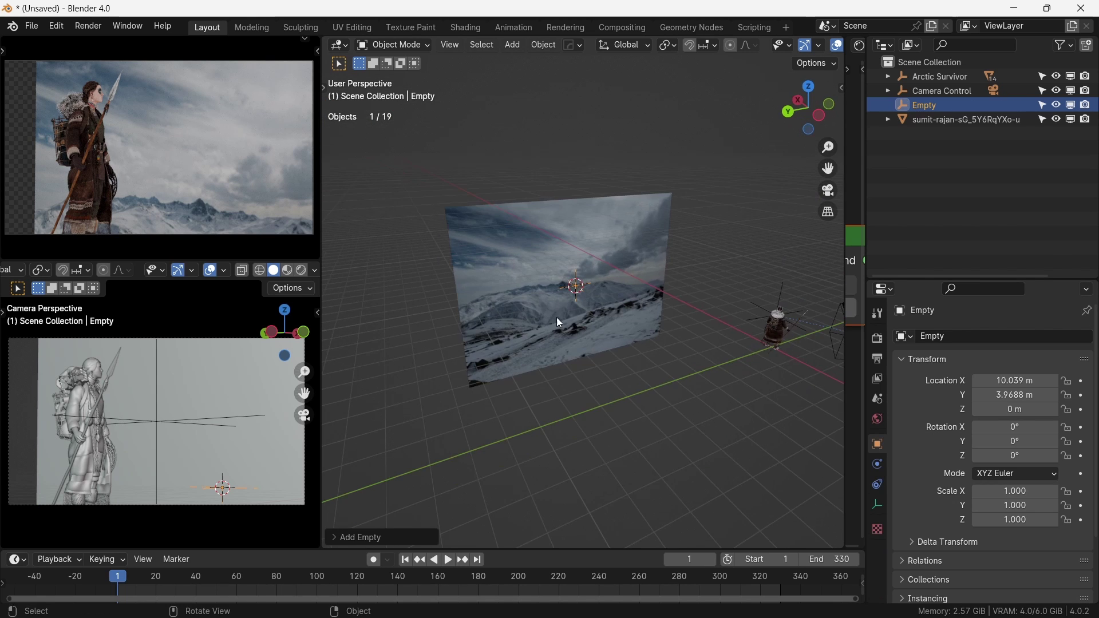
- Add a Simple Deform modifier to the mountain image plane
{"action": "left_click", "coordinate": [541, 271]}
{"action": "scroll", "coordinate": [612, 298], "scroll_direction": "up", "scroll_amount": 3}
{"action": "key", "text": "shift+a"}
{"action": "left_click", "coordinate": [914, 343]}
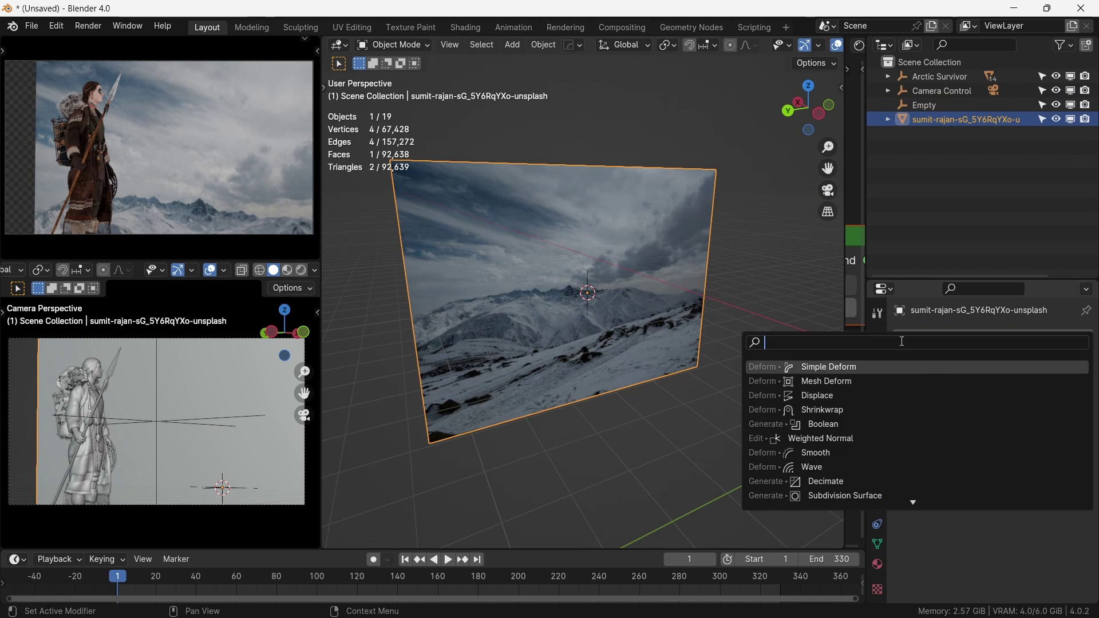
{"action": "left_click", "coordinate": [842, 367]}
- Subdivide the mountain image plane's mesh with 10 cuts
{"action": "key", "text": "Tab"}
{"action": "right_click", "coordinate": [605, 274]}
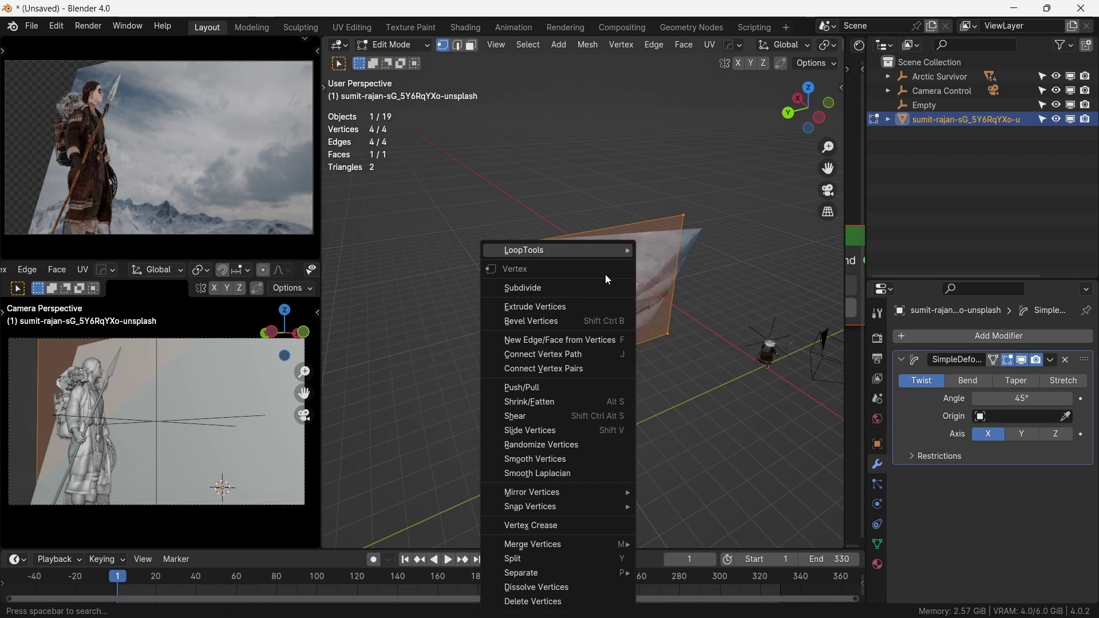
{"action": "left_click", "coordinate": [581, 288]}
{"action": "left_click", "coordinate": [340, 538]}
{"action": "left_click_drag", "start_coordinate": [464, 439], "coordinate": [497, 439]}
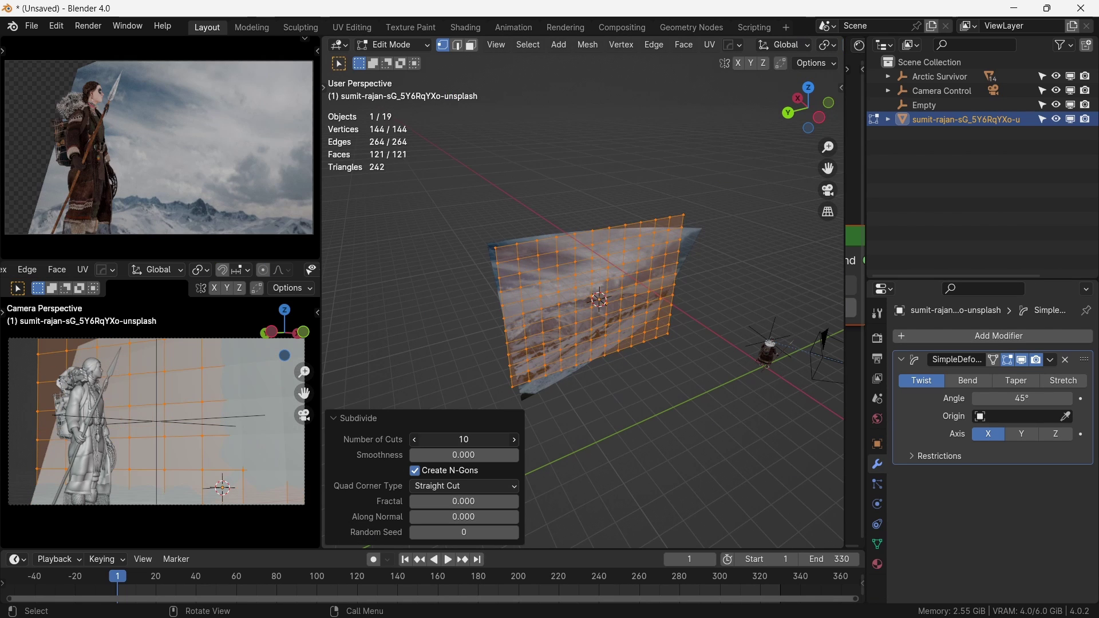
- Subdivide the entire plane mesh again with 3 cuts and return to Object Mode
{"action": "left_click", "coordinate": [638, 393]}
{"action": "key", "text": "a"}
{"action": "right_click", "coordinate": [607, 324]}
{"action": "left_click", "coordinate": [549, 291]}
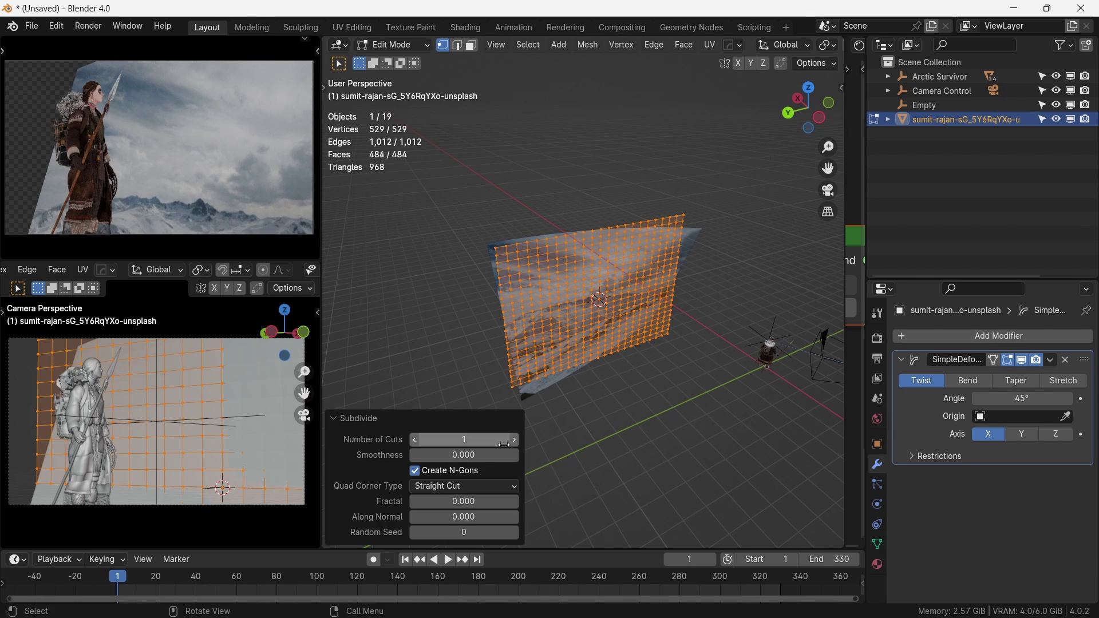
{"action": "left_click", "coordinate": [513, 440]}
{"action": "left_click", "coordinate": [513, 439]}
{"action": "key", "text": "ctrl+Tab"}
{"action": "left_click", "coordinate": [595, 382]}
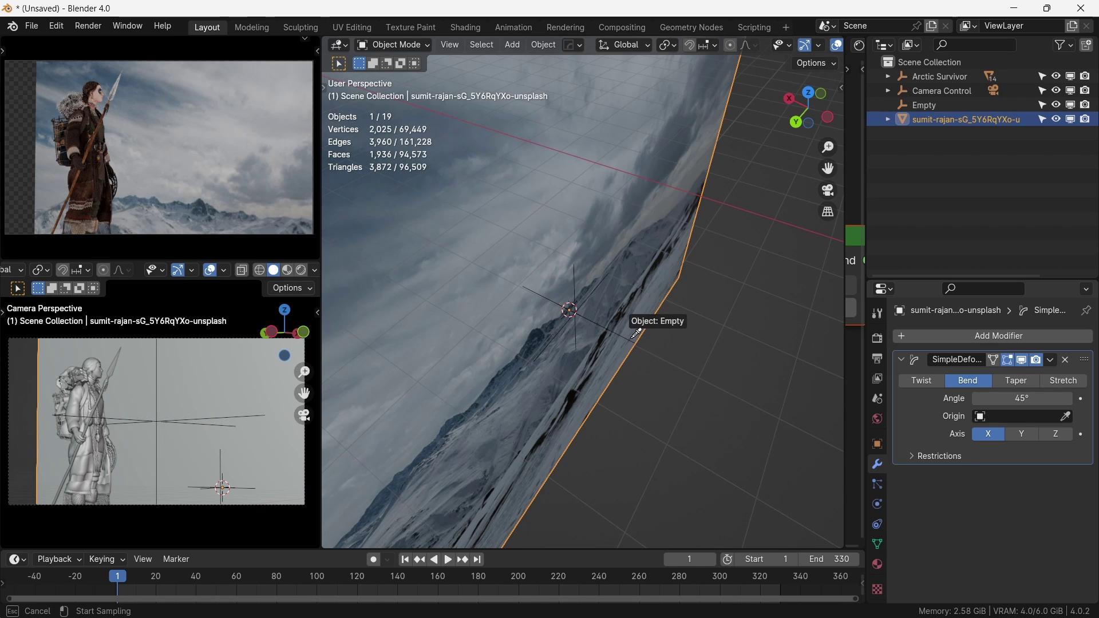
- Bend the mountain plane with Simple Deform around Z, using the empty as origin, and check it through the camera
{"action": "left_click", "coordinate": [636, 333]}
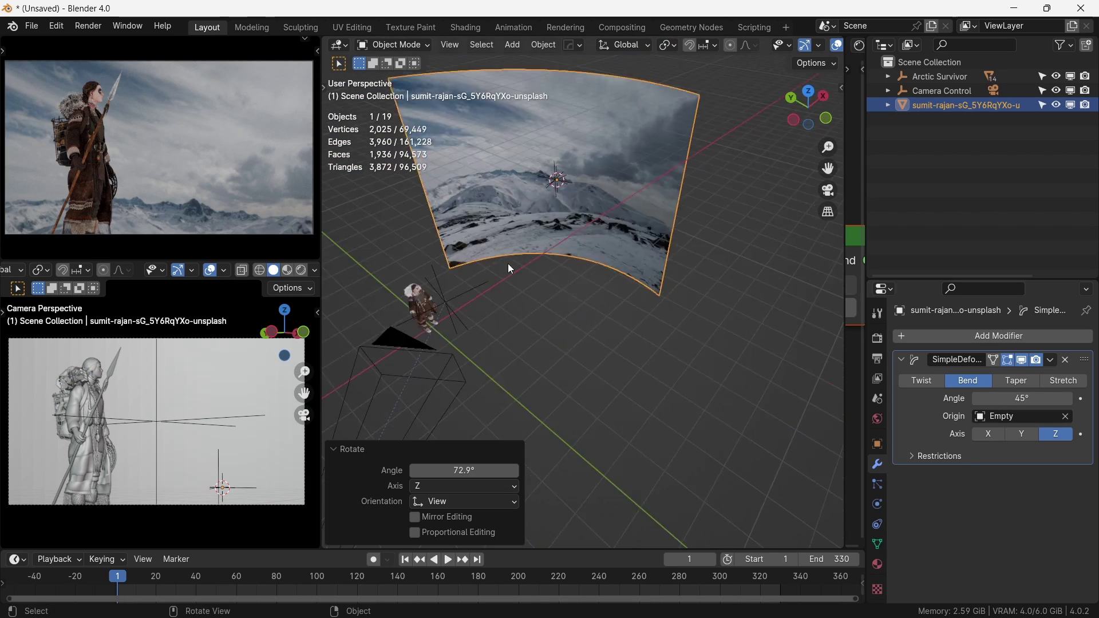
{"action": "middle_click_drag", "start_coordinate": [511, 269], "coordinate": [574, 233]}
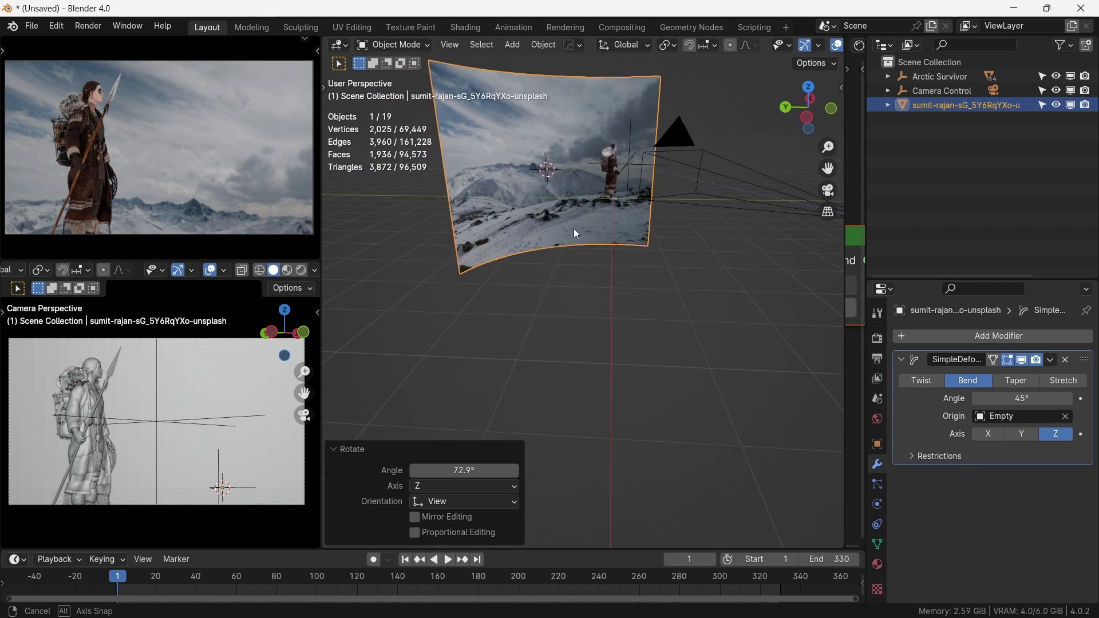
{"action": "key", "text": "KP_0"}
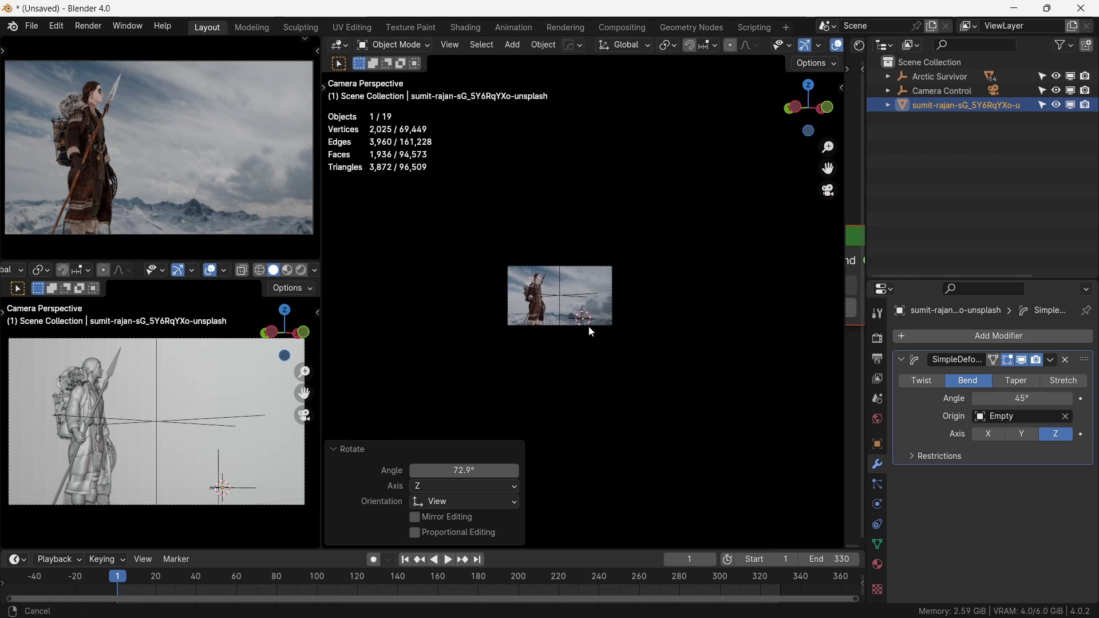
{"action": "key", "text": "Home"}
- Raise the curved mountain backdrop along global Z to align it behind the character
{"action": "key", "text": "g"}
{"action": "key", "text": "z"}
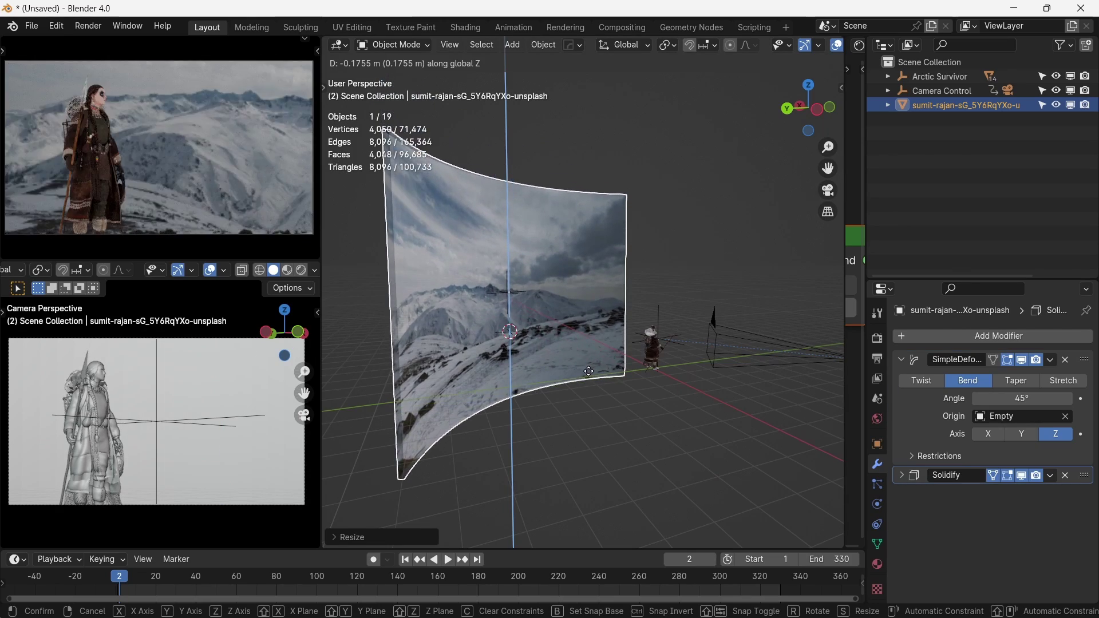
{"action": "left_click", "coordinate": [586, 356]}
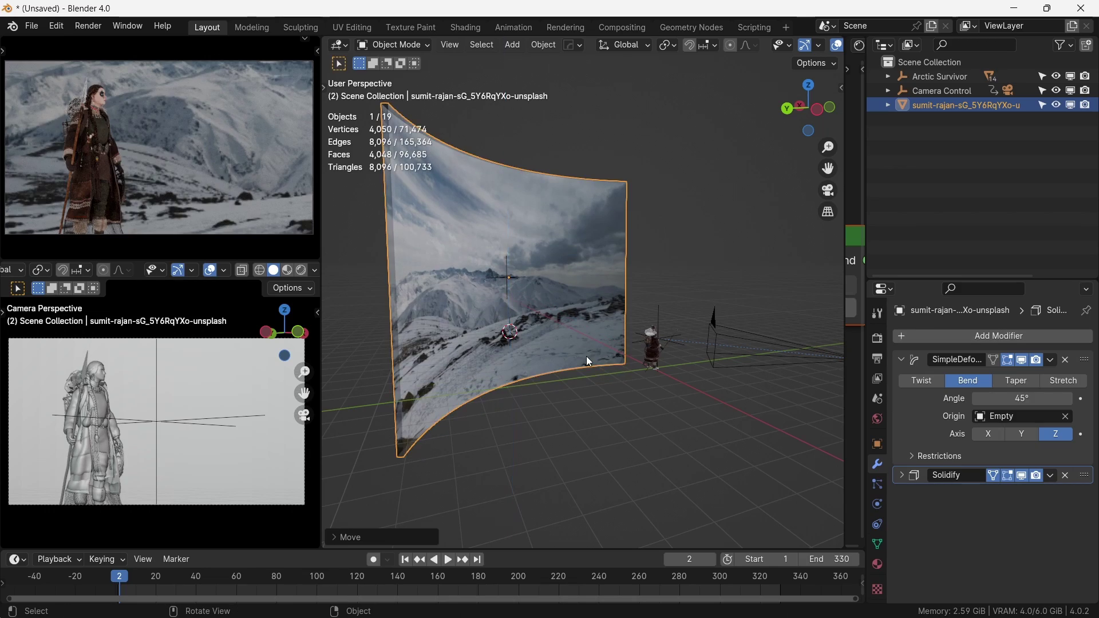
- Lower the curved mountain backdrop about 2.37 m along global Z behind the character
{"action": "key", "text": "KP_7"}
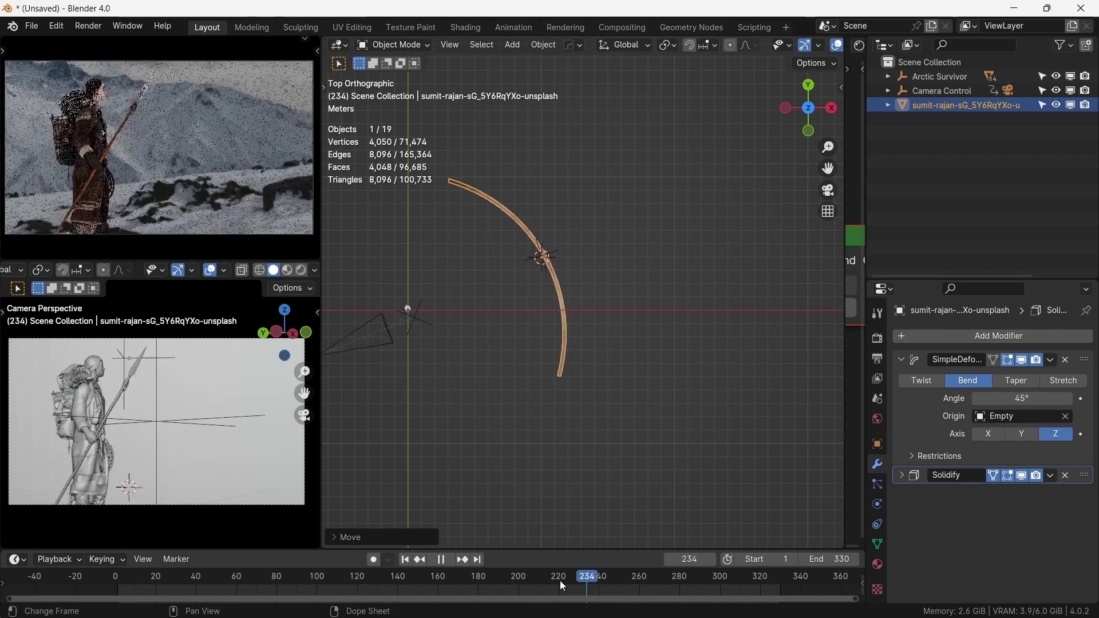
{"action": "middle_click_drag", "start_coordinate": [556, 372], "coordinate": [584, 366]}
{"action": "key", "text": "g"}
{"action": "key", "text": "z"}
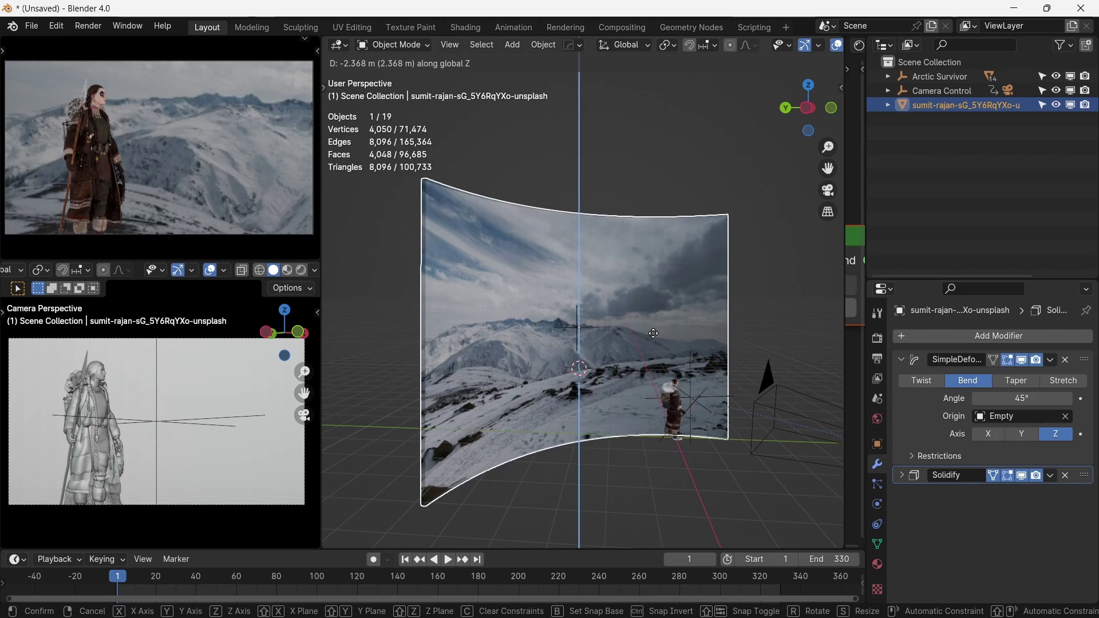
{"action": "left_click", "coordinate": [654, 334]}
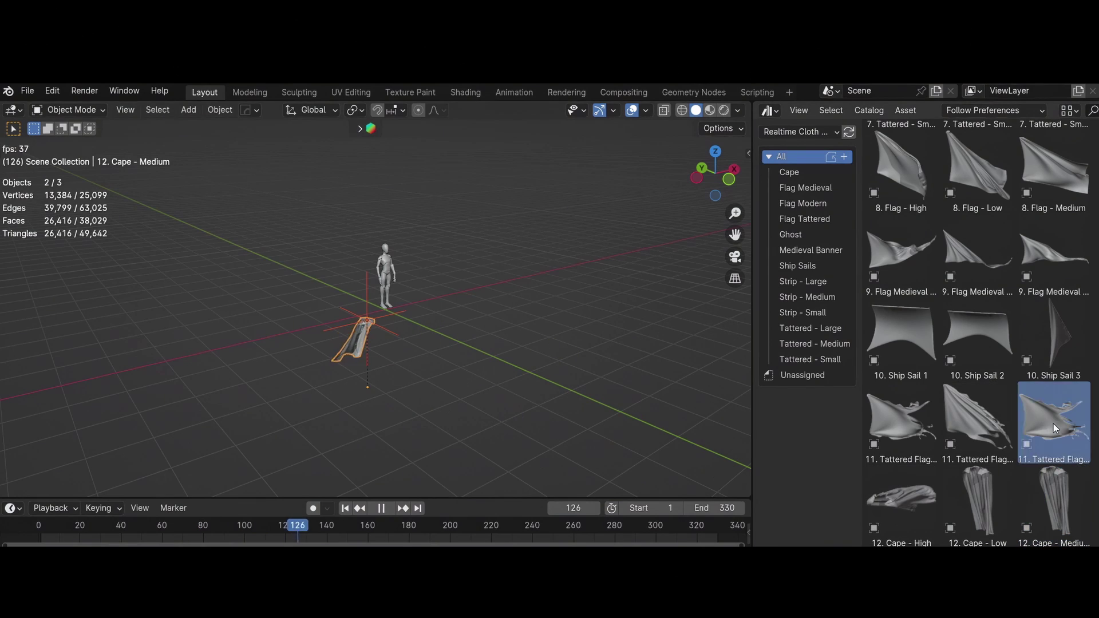
- Place the tattered flag, Ship Sail 3, 9. Flag Medieval - Medium and 8. Flag - Medium cloth assets around the standing figure
{"action": "left_click_drag", "start_coordinate": [1055, 428], "coordinate": [453, 368]}
{"action": "left_click_drag", "start_coordinate": [1062, 367], "coordinate": [575, 327]}
{"action": "left_click_drag", "start_coordinate": [1042, 299], "coordinate": [239, 366]}
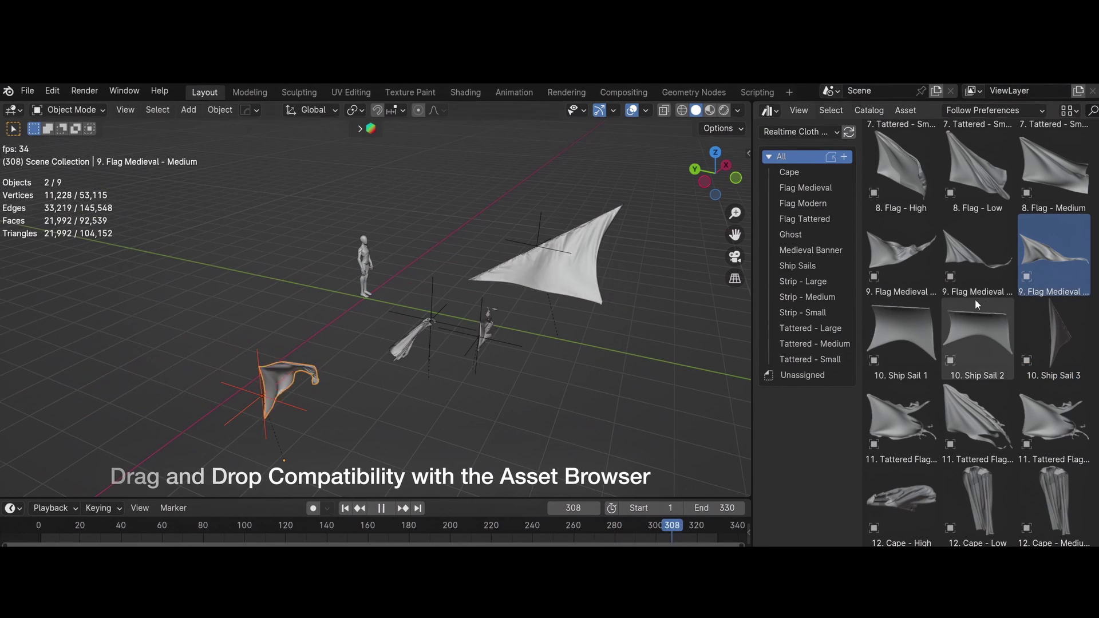
{"action": "scroll", "coordinate": [974, 299], "scroll_direction": "up", "scroll_amount": 1}
{"action": "left_click_drag", "start_coordinate": [1054, 195], "coordinate": [268, 379]}
{"action": "scroll", "coordinate": [920, 320], "scroll_direction": "up", "scroll_amount": 1}
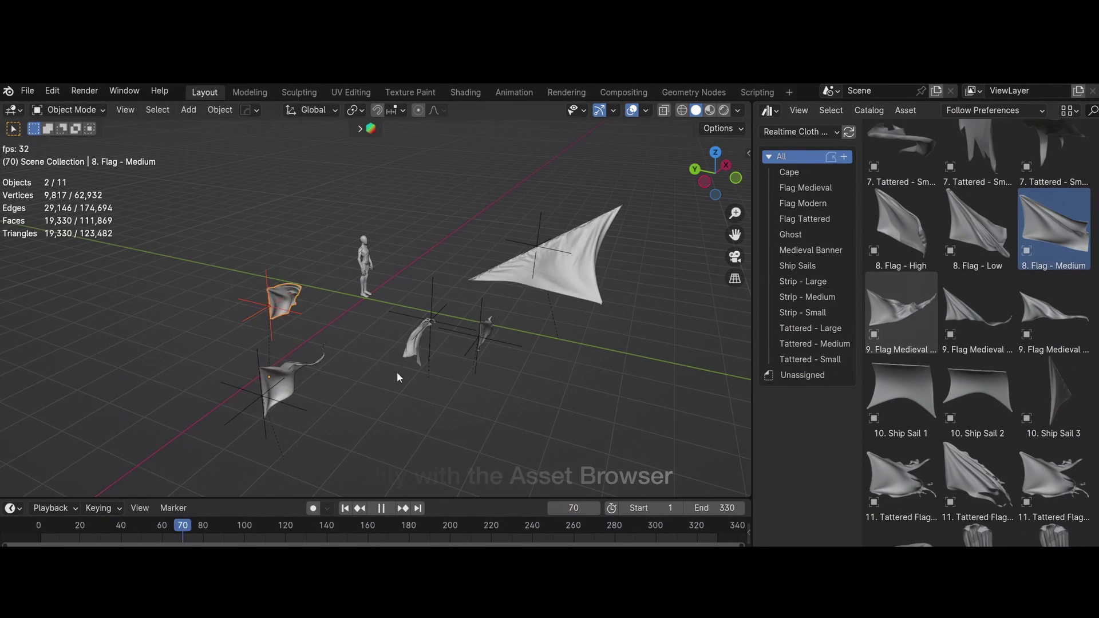
- Add the 7. Tattered - Small - Mediium cloth to the scene and duplicate it twice among the other cloths
{"action": "middle_click_drag", "start_coordinate": [397, 376], "coordinate": [416, 345], "text": "shift"}
{"action": "scroll", "coordinate": [1055, 244], "scroll_direction": "up", "scroll_amount": 3}
{"action": "left_click_drag", "start_coordinate": [1055, 243], "coordinate": [450, 389]}
{"action": "middle_click_drag", "start_coordinate": [450, 389], "coordinate": [589, 360]}
{"action": "scroll", "coordinate": [575, 316], "scroll_direction": "up", "scroll_amount": 3}
{"action": "middle_click_drag", "start_coordinate": [575, 312], "coordinate": [531, 318]}
{"action": "key", "text": "shift+d"}
{"action": "left_click", "coordinate": [576, 277]}
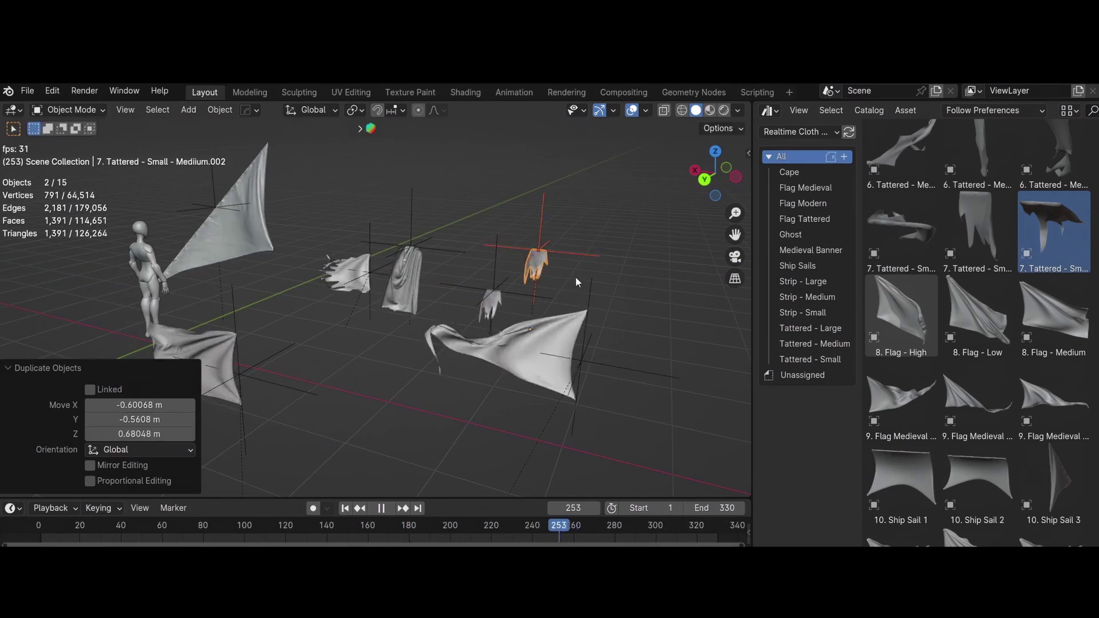
{"action": "key", "text": "shift+d"}
{"action": "left_click", "coordinate": [503, 258]}
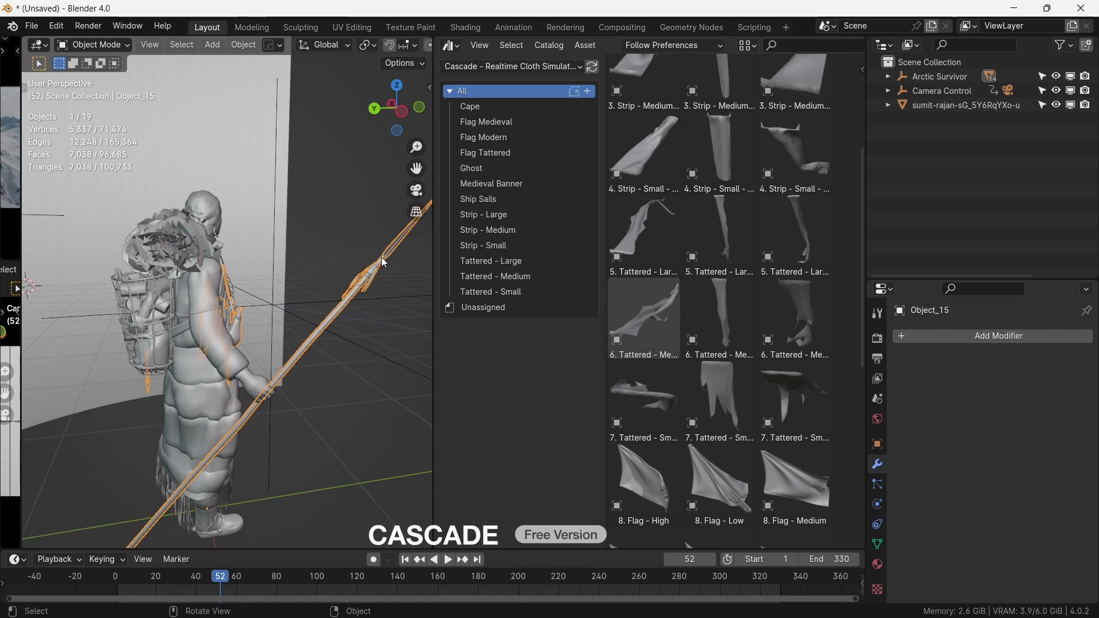
- Add the 6. Tattered - Medium - Medium cloth to the spear just below its blade and play the animation
{"action": "left_click_drag", "start_coordinate": [804, 319], "coordinate": [365, 281]}
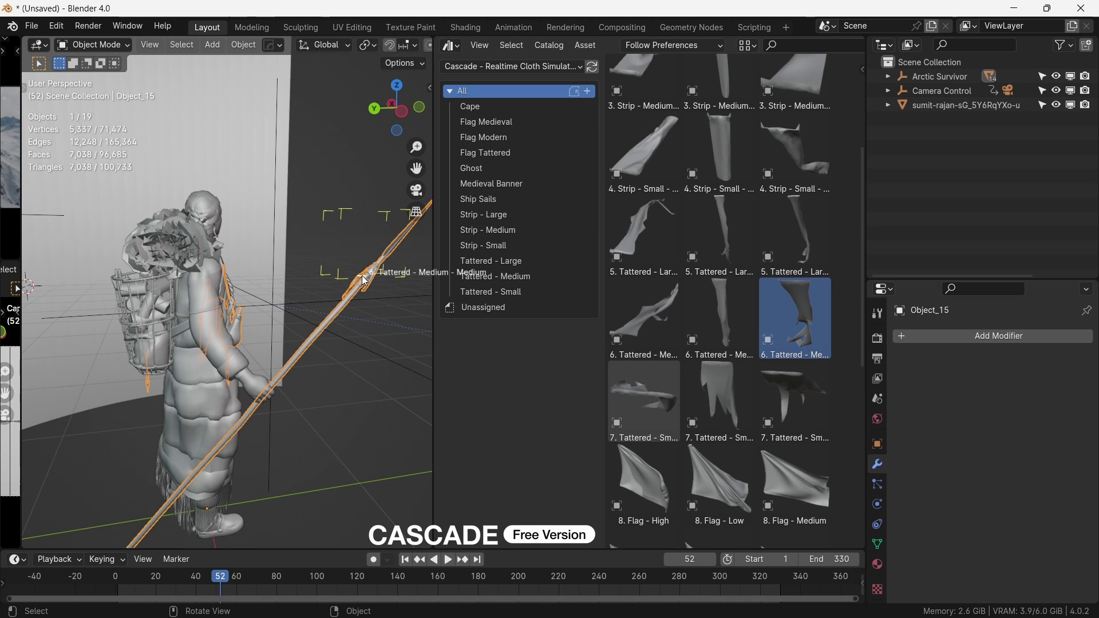
{"action": "left_click_drag", "start_coordinate": [359, 279], "coordinate": [359, 279]}
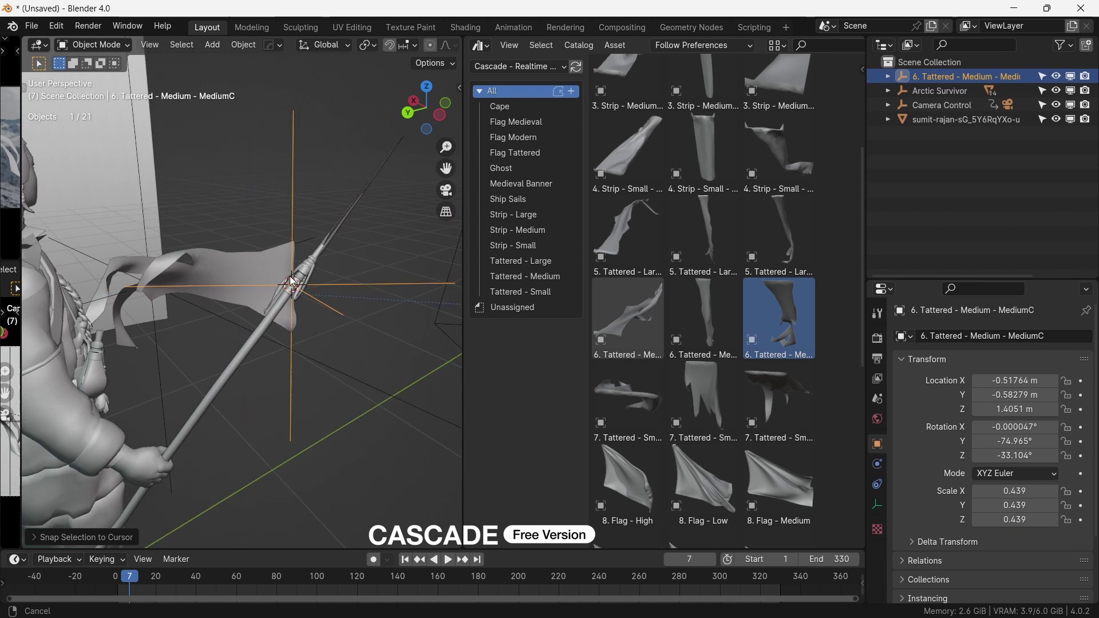
{"action": "middle_click_drag", "start_coordinate": [290, 276], "coordinate": [262, 314]}
{"action": "scroll", "coordinate": [275, 311], "scroll_direction": "down", "scroll_amount": 3}
{"action": "key", "text": "space"}
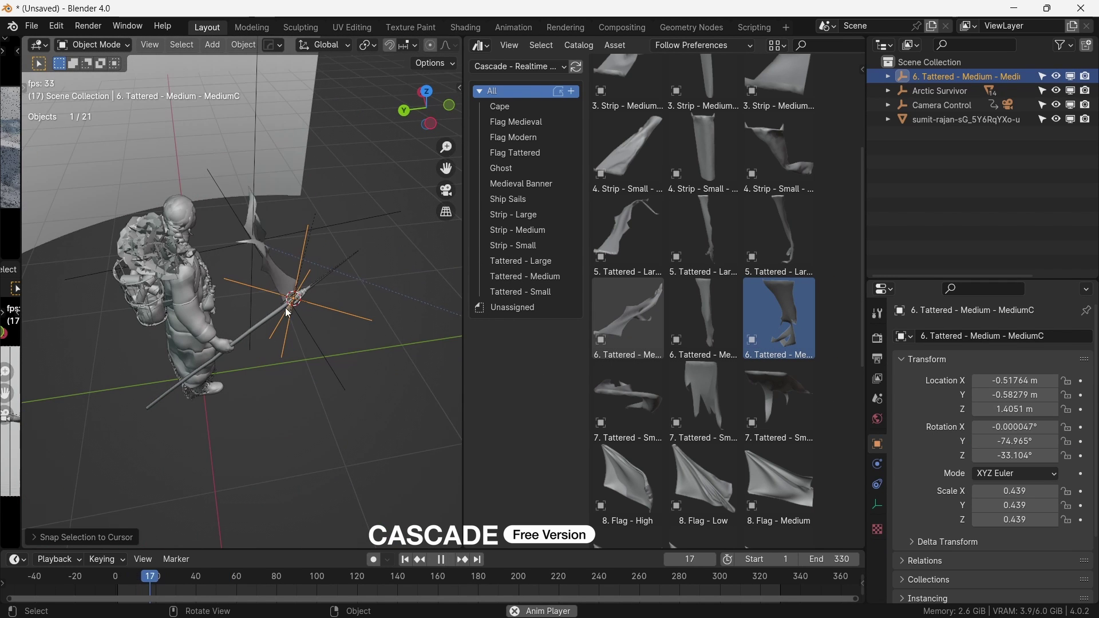
{"action": "scroll", "coordinate": [289, 304], "scroll_direction": "up", "scroll_amount": 3}
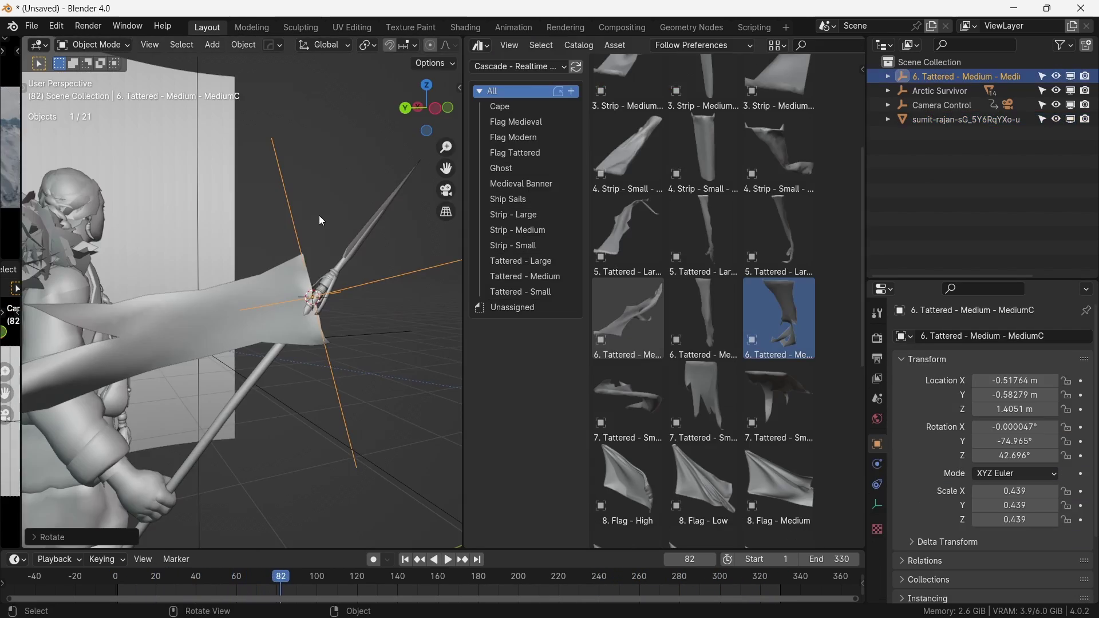
- Scale the tattered cloth on the spear while viewing it through the camera
{"action": "key", "text": "KP_0"}
{"action": "key", "text": "Home"}
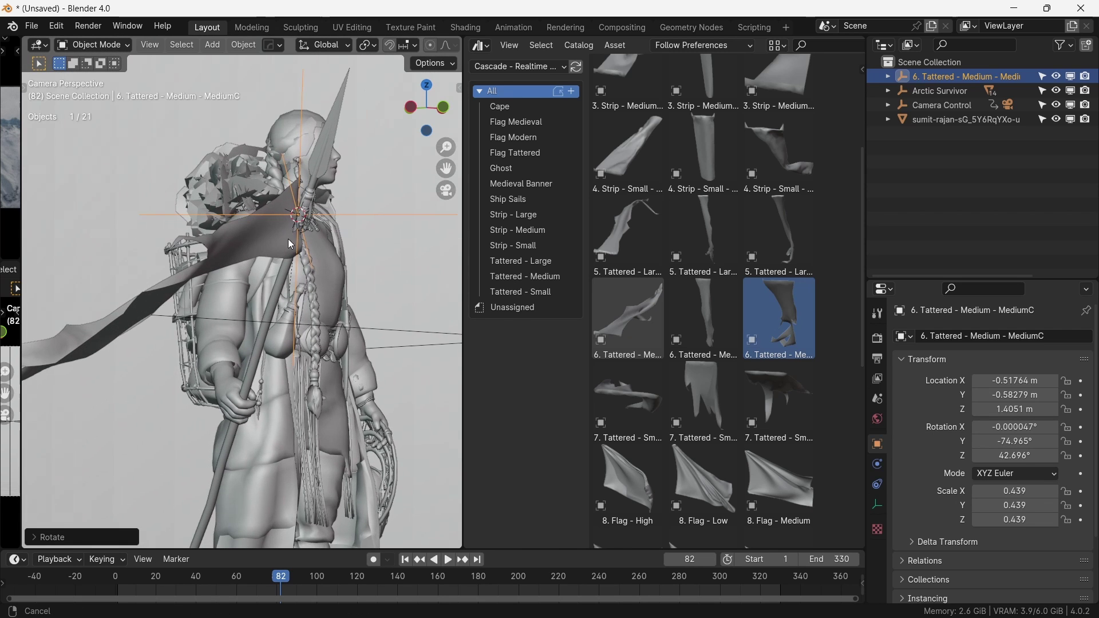
{"action": "key", "text": "s"}
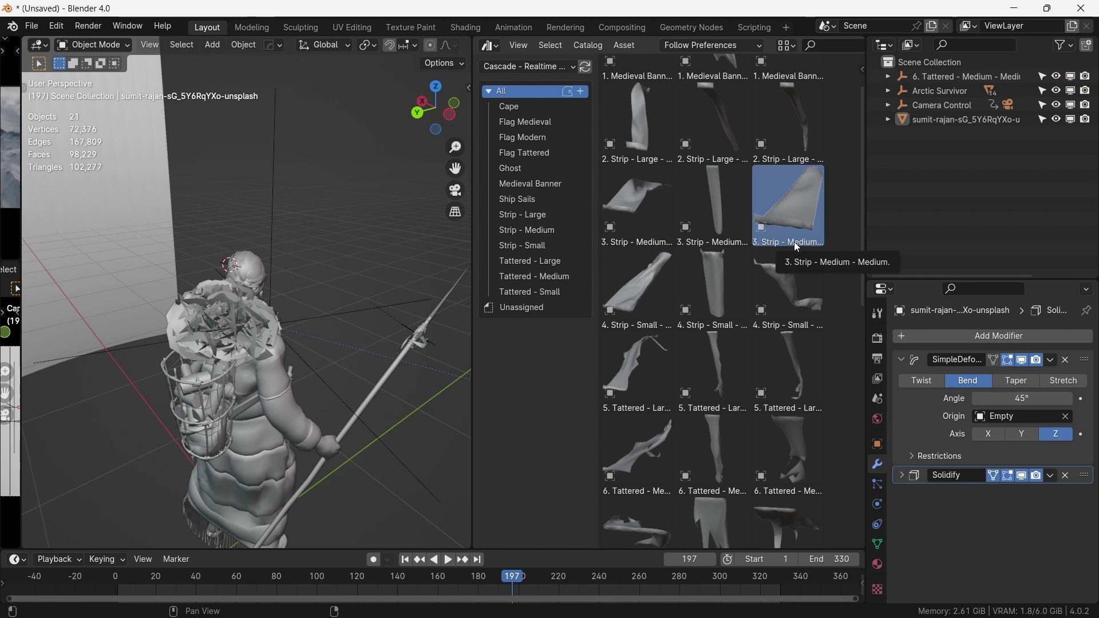
- Add the 3. Strip - Medium - Medium cloth, scale it to 0.327 and snap it to the 3D cursor on the character's head
{"action": "left_click_drag", "start_coordinate": [797, 247], "coordinate": [335, 273]}
{"action": "middle_click_drag", "start_coordinate": [336, 273], "coordinate": [433, 238]}
{"action": "left_click", "coordinate": [434, 243]}
{"action": "key", "text": "s"}
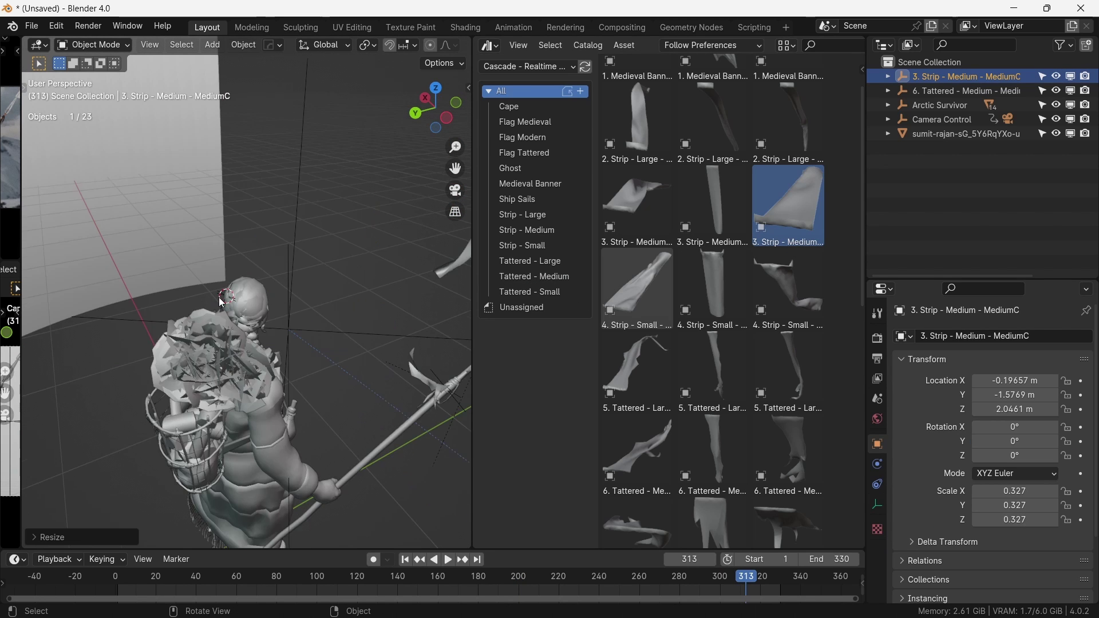
{"action": "key", "text": "shift+s"}
{"action": "left_click", "coordinate": [242, 211]}
{"action": "middle_click_drag", "start_coordinate": [242, 211], "coordinate": [399, 325]}
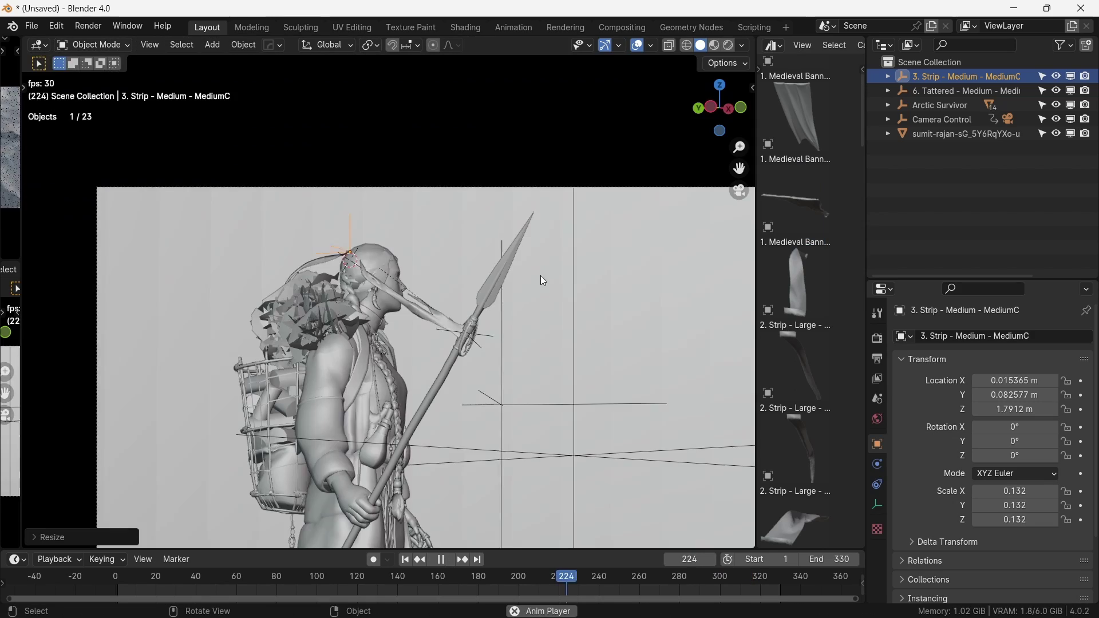
- Rotate the cloth strip at the back of the character's head and reposition it
{"action": "key", "text": "r"}
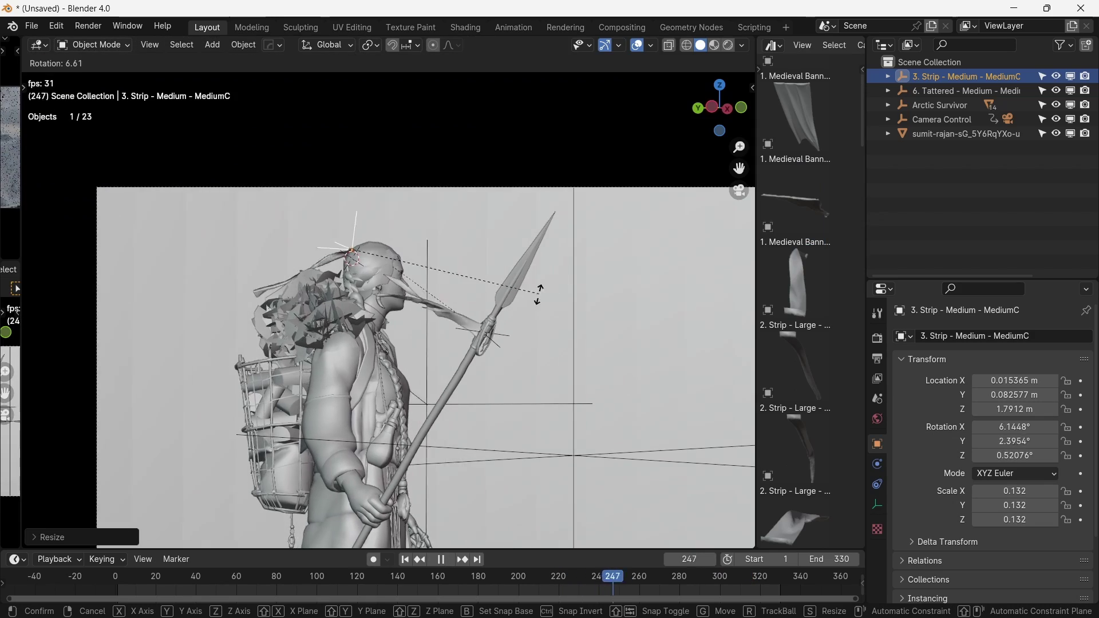
{"action": "left_click", "coordinate": [517, 278]}
{"action": "key", "text": "r"}
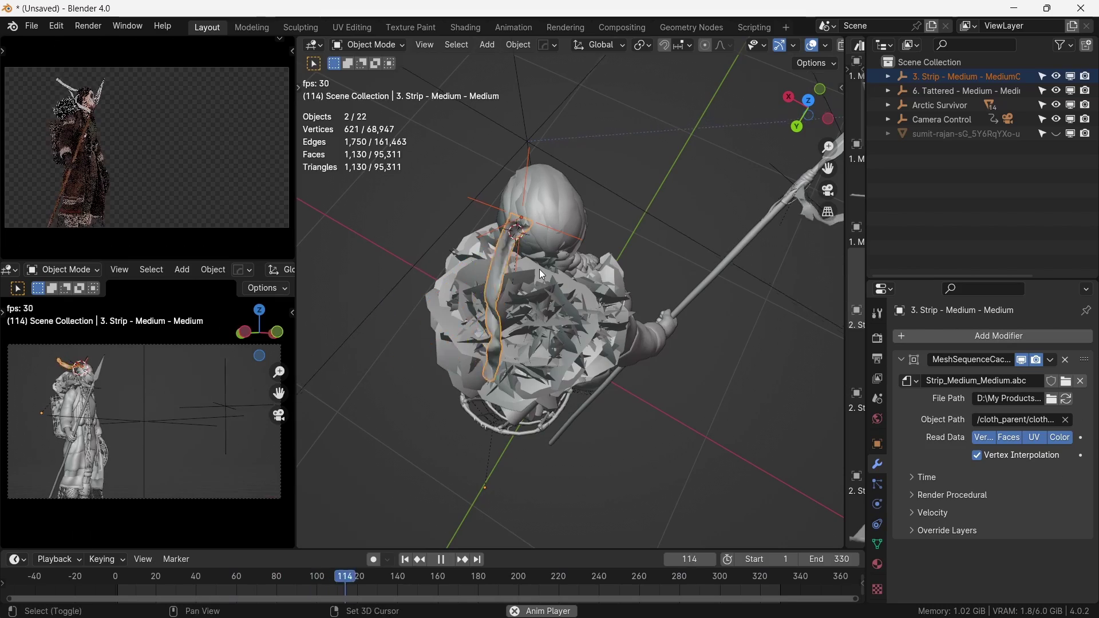
{"action": "key", "text": "g"}
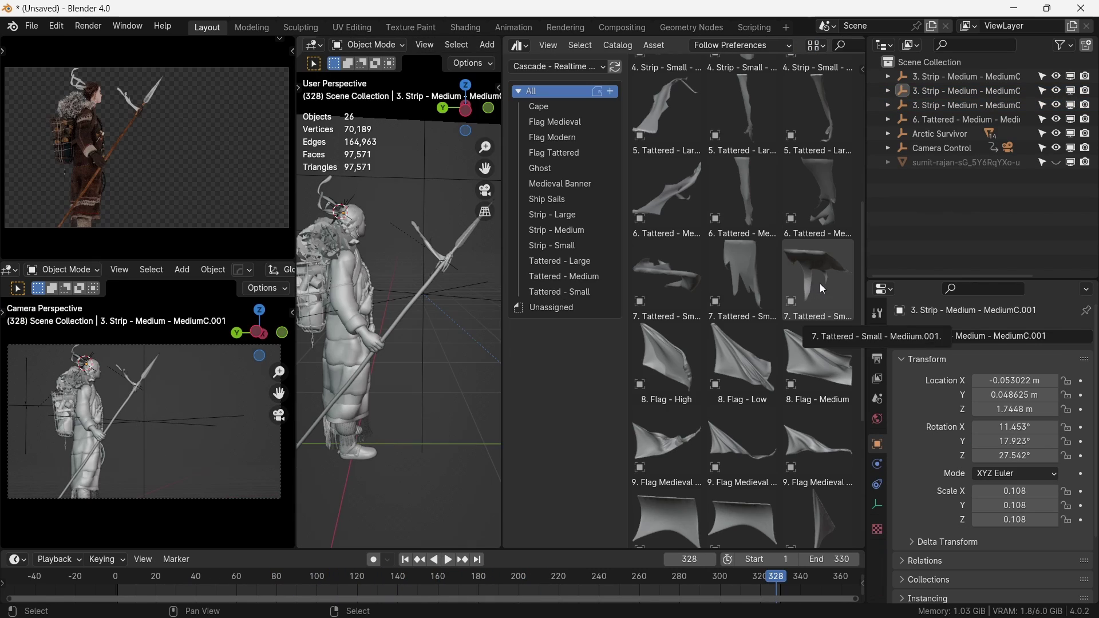
- Add the 7. Tattered - Small - Mediium cloth beside the character, start playback and scale the cloth to 0.653
{"action": "left_click", "coordinate": [820, 284]}
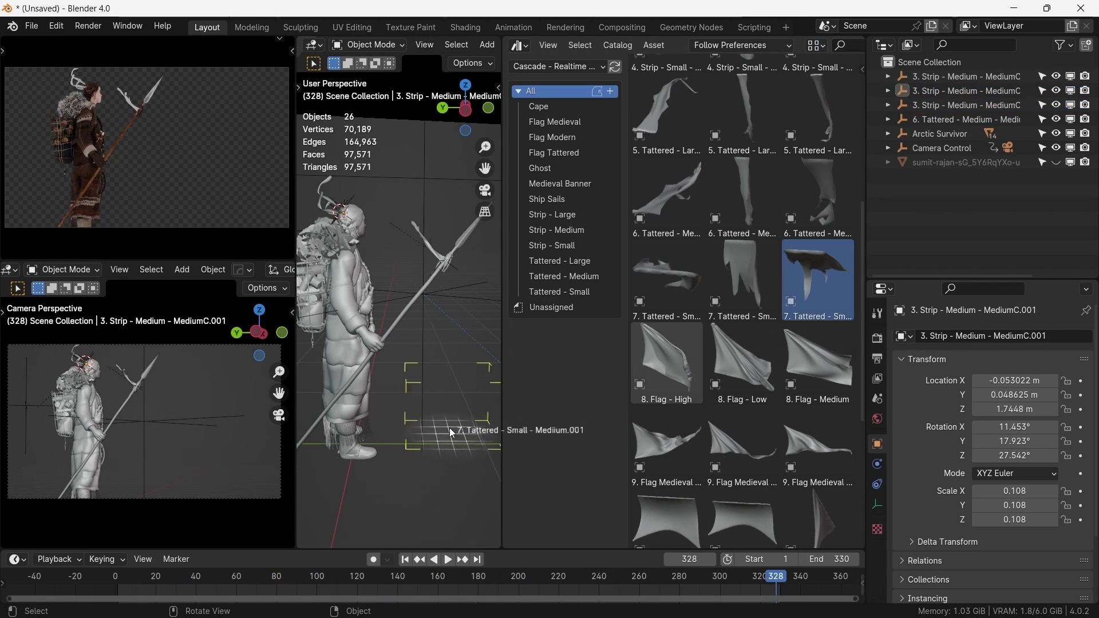
{"action": "left_click_drag", "start_coordinate": [511, 343], "coordinate": [789, 343]}
{"action": "key", "text": "space"}
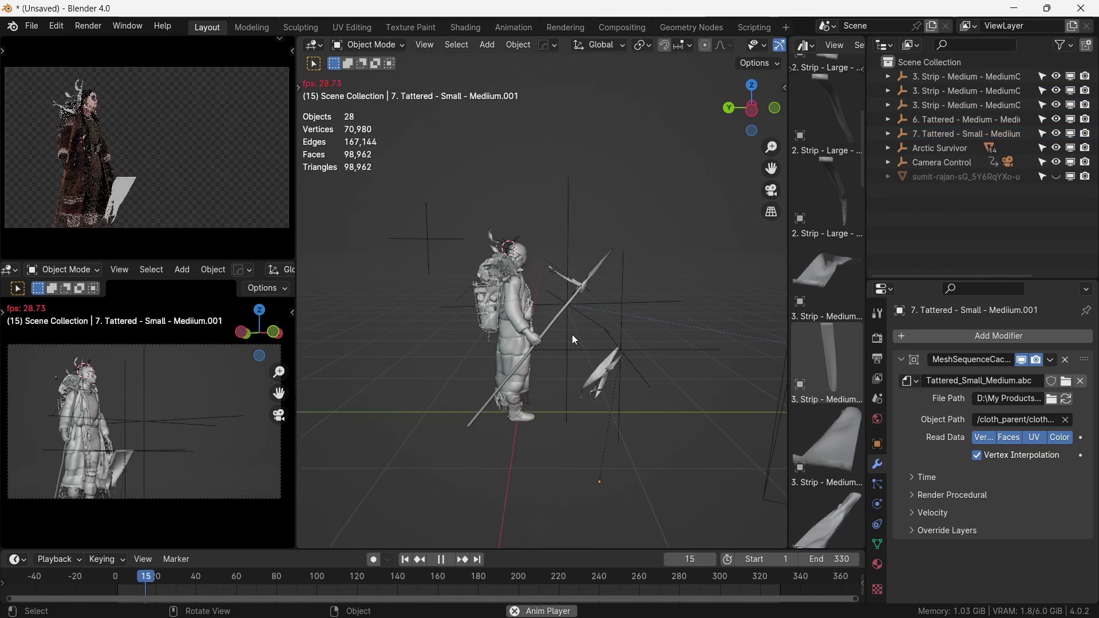
{"action": "middle_click_drag", "start_coordinate": [578, 340], "coordinate": [691, 365]}
{"action": "scroll", "coordinate": [616, 340], "scroll_direction": "down", "scroll_amount": 2}
{"action": "left_click", "coordinate": [637, 346]}
{"action": "key", "text": "s"}
{"action": "left_click", "coordinate": [690, 370]}
- Snap the small tattered cloth to the 3D cursor on the rim of the character's backpack basket
{"action": "middle_click_drag", "start_coordinate": [530, 301], "coordinate": [653, 326]}
{"action": "scroll", "coordinate": [483, 253], "scroll_direction": "up", "scroll_amount": 3}
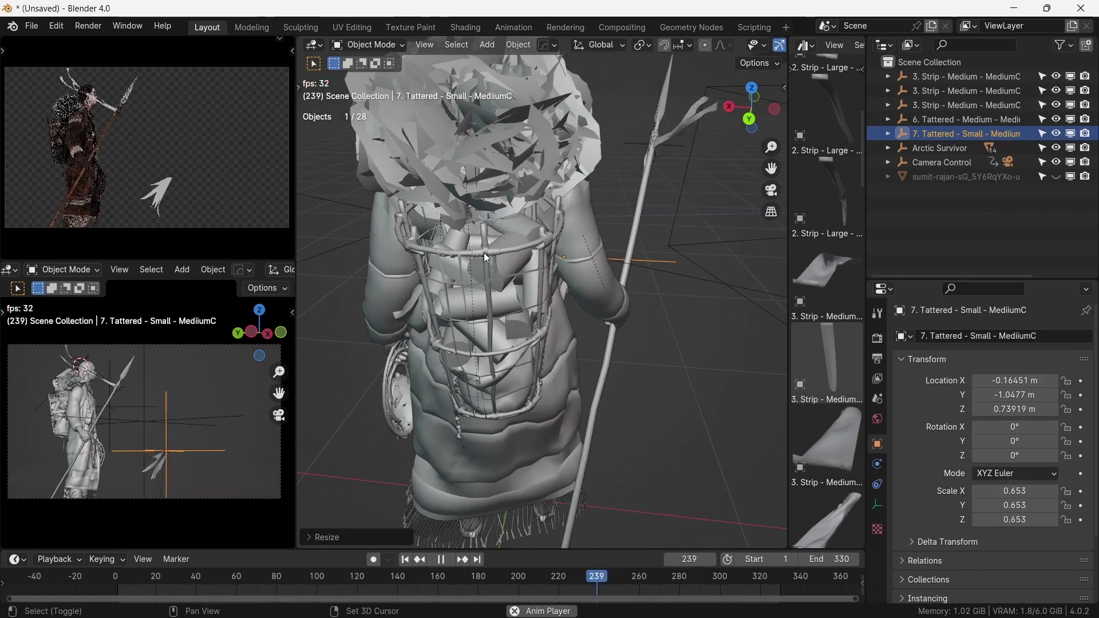
{"action": "middle_click_drag", "start_coordinate": [483, 252], "coordinate": [524, 349]}
{"action": "key", "text": "shift+s"}
{"action": "left_click", "coordinate": [533, 203]}
{"action": "scroll", "coordinate": [503, 253], "scroll_direction": "down", "scroll_amount": 4}
{"action": "scroll", "coordinate": [513, 246], "scroll_direction": "up", "scroll_amount": 4}
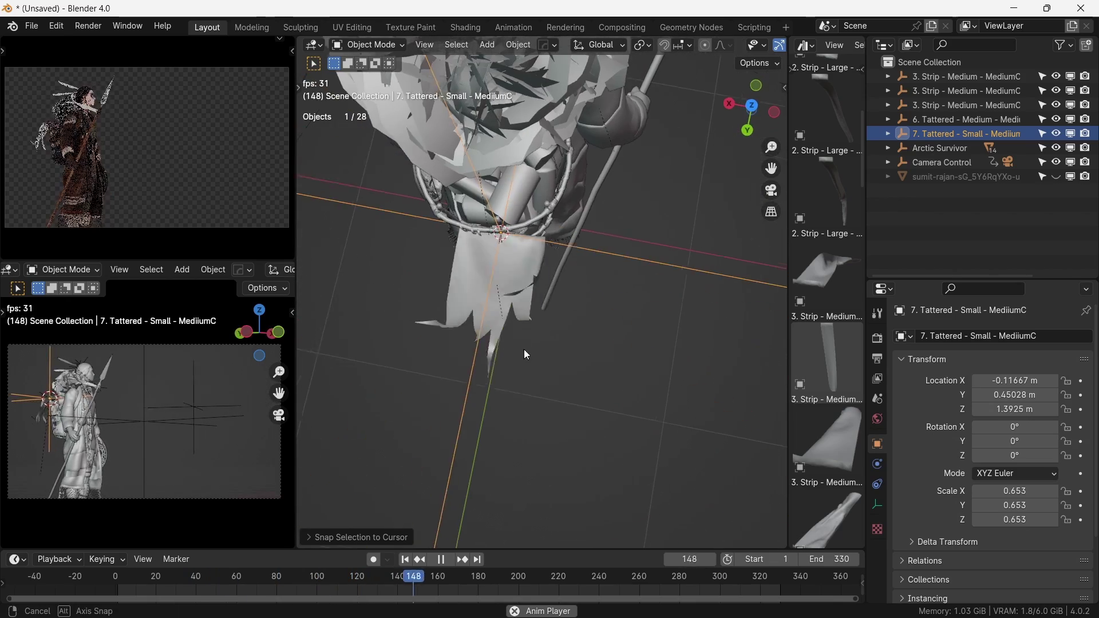
{"action": "left_click", "coordinate": [653, 259]}
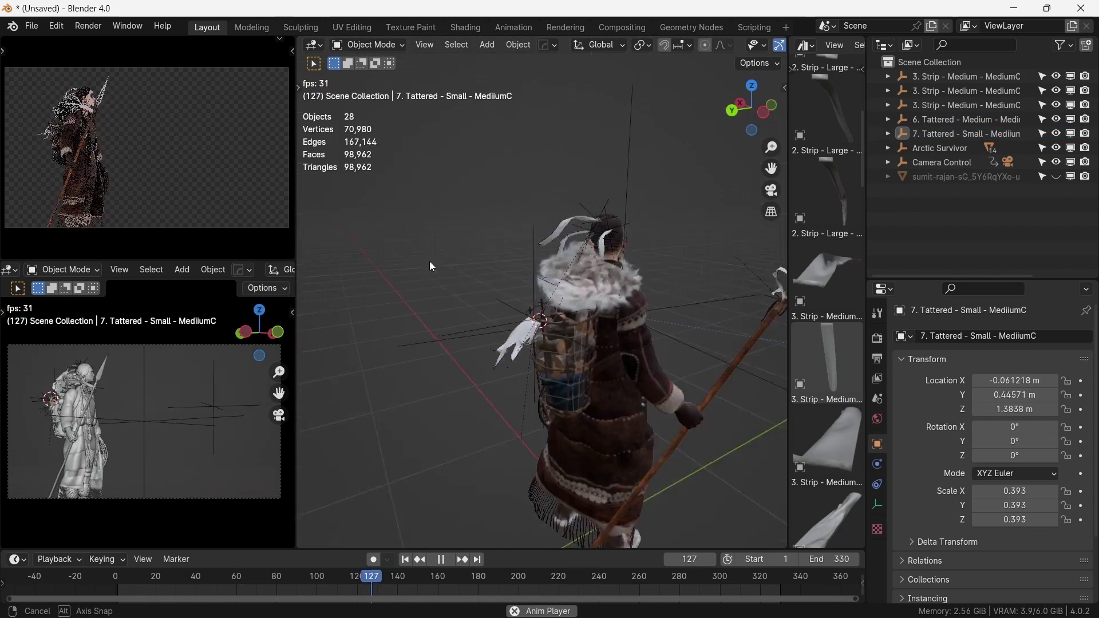
- Examine the cloth on the backpack and the fringe hanging below the hem of the character's coat
{"action": "middle_click_drag", "start_coordinate": [429, 261], "coordinate": [559, 267]}
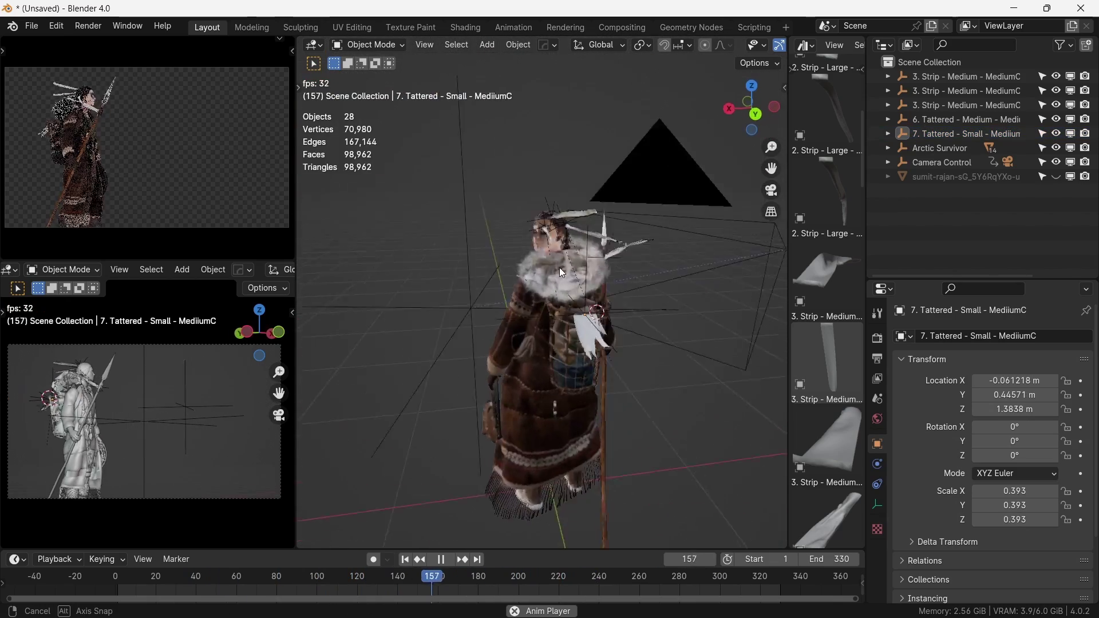
{"action": "scroll", "coordinate": [558, 267], "scroll_direction": "up", "scroll_amount": 5}
{"action": "middle_click_drag", "start_coordinate": [595, 310], "coordinate": [613, 375]}
{"action": "scroll", "coordinate": [476, 276], "scroll_direction": "down", "scroll_amount": 5}
{"action": "scroll", "coordinate": [613, 375], "scroll_direction": "up", "scroll_amount": 5}
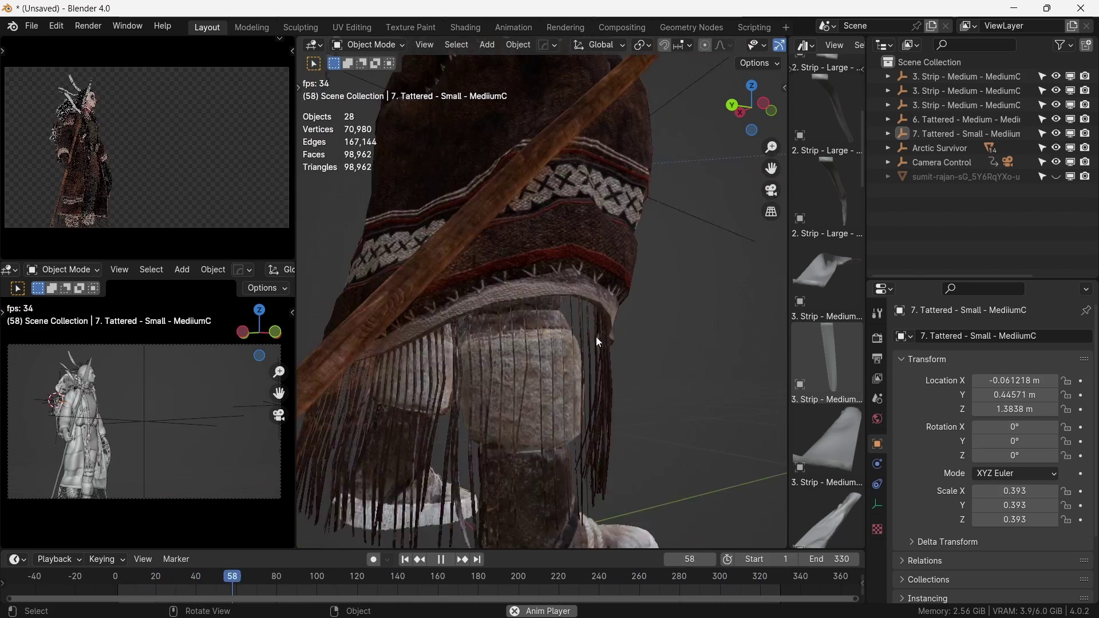
{"action": "middle_click_drag", "start_coordinate": [596, 338], "coordinate": [548, 301]}
{"action": "left_click", "coordinate": [541, 305]}
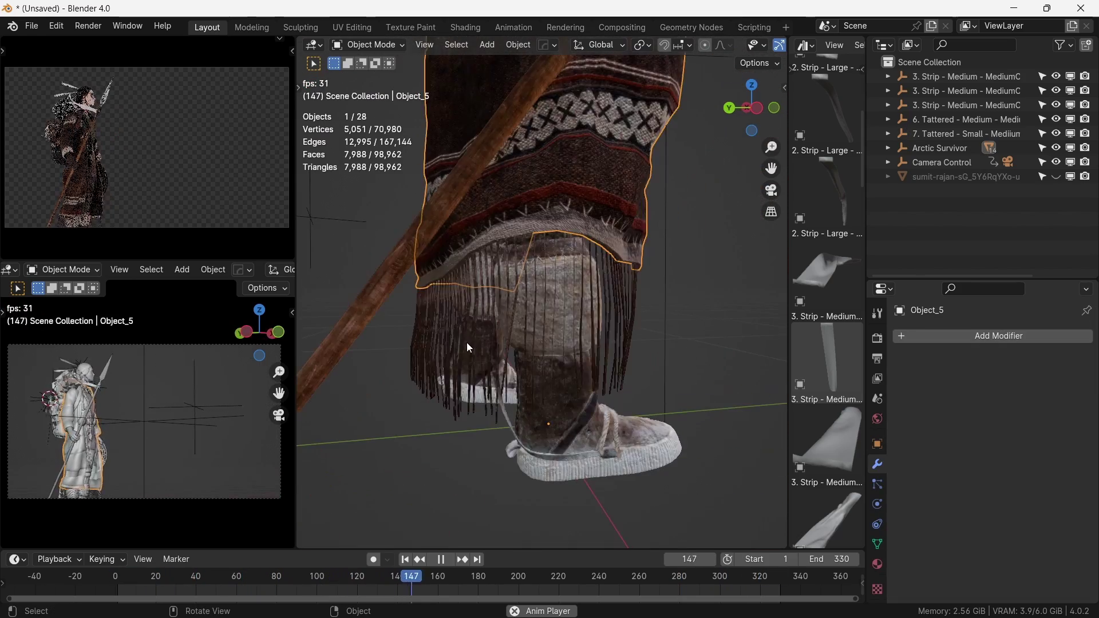
{"action": "mouse_move", "coordinate": [474, 335]}
{"action": "middle_mouse_down"}
{"action": "mouse_move", "coordinate": [695, 340]}
{"action": "mouse_move", "coordinate": [517, 320]}
{"action": "mouse_move", "coordinate": [472, 329]}
{"action": "mouse_move", "coordinate": [758, 330]}
{"action": "mouse_move", "coordinate": [424, 329]}
{"action": "mouse_move", "coordinate": [550, 341]}
{"action": "middle_mouse_up"}
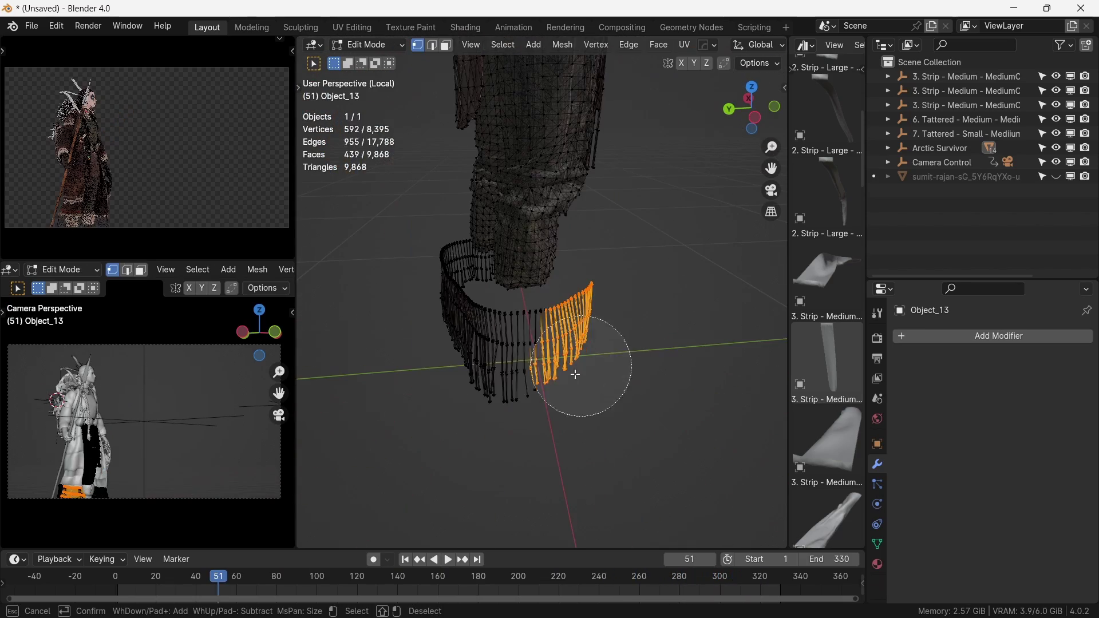
- Circle-select all the fringe strands around the coat's hem in the isolated mesh and delete them
{"action": "mouse_move", "coordinate": [574, 372]}
{"action": "left_mouse_down"}
{"action": "mouse_move", "coordinate": [459, 333]}
{"action": "mouse_move", "coordinate": [428, 295]}
{"action": "left_mouse_up"}
{"action": "right_click", "coordinate": [429, 295]}
{"action": "scroll", "coordinate": [430, 294], "scroll_direction": "down", "scroll_amount": 3}
{"action": "middle_click_drag", "start_coordinate": [429, 295], "coordinate": [565, 361]}
{"action": "scroll", "coordinate": [565, 361], "scroll_direction": "up", "scroll_amount": 3}
{"action": "key", "text": "c"}
{"action": "left_click_drag", "start_coordinate": [501, 278], "coordinate": [637, 357]}
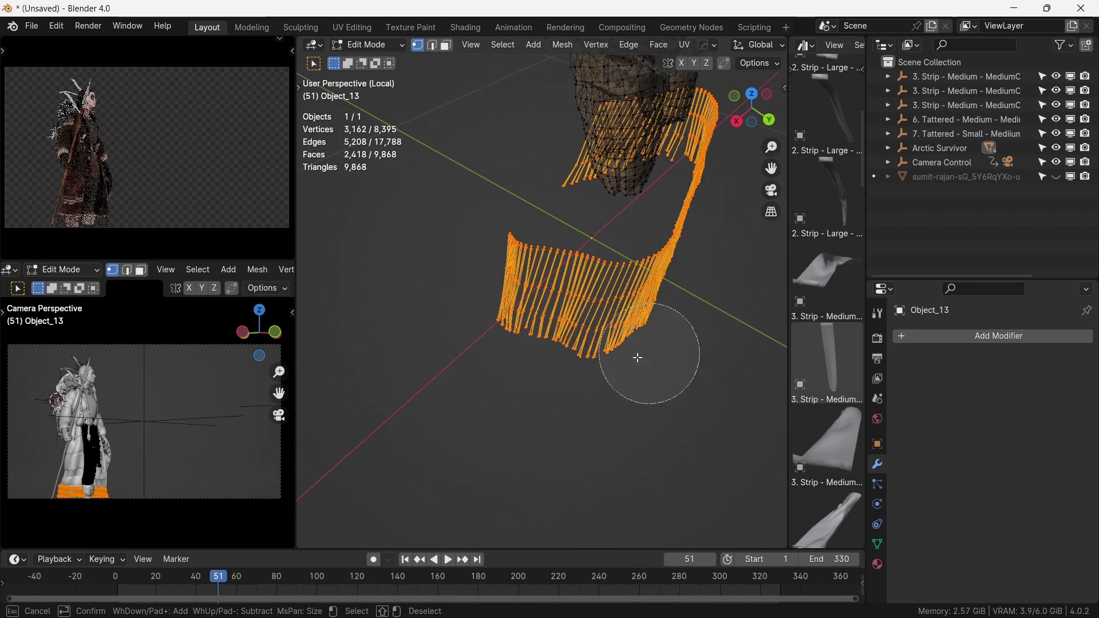
{"action": "middle_click_drag", "start_coordinate": [637, 358], "coordinate": [524, 293]}
{"action": "key", "text": "x"}
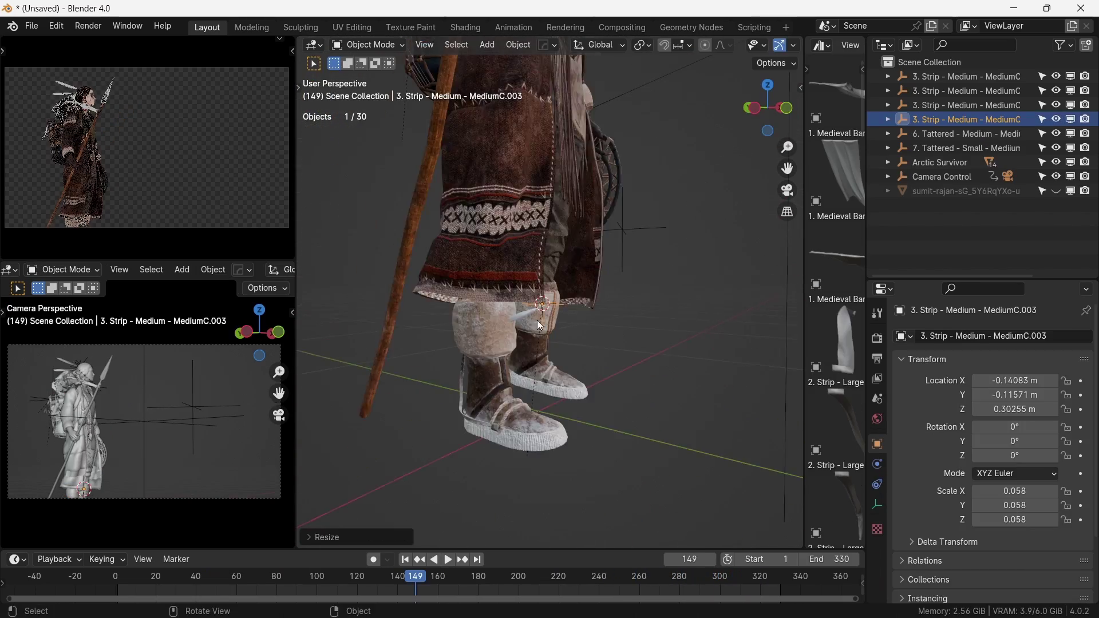
- Rotate the small cloth strip at the coat's front hem in the right view to hang downward, and play the animation
{"action": "scroll", "coordinate": [537, 321], "scroll_direction": "up", "scroll_amount": 3}
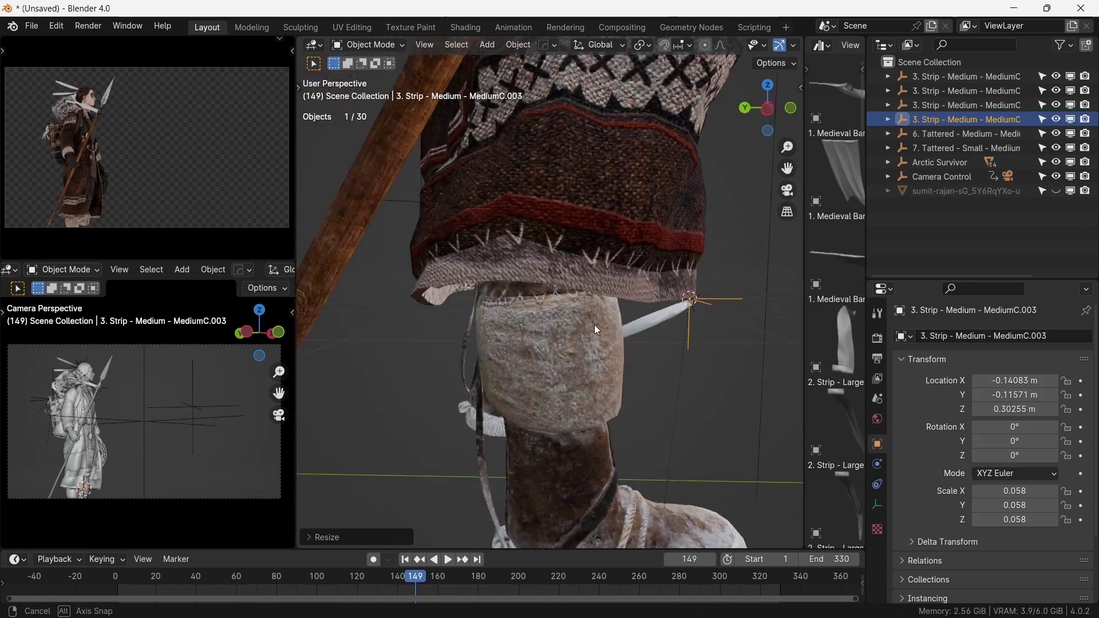
{"action": "middle_click_drag", "start_coordinate": [582, 325], "coordinate": [572, 290]}
{"action": "key", "text": "space"}
{"action": "key", "text": "KP_1"}
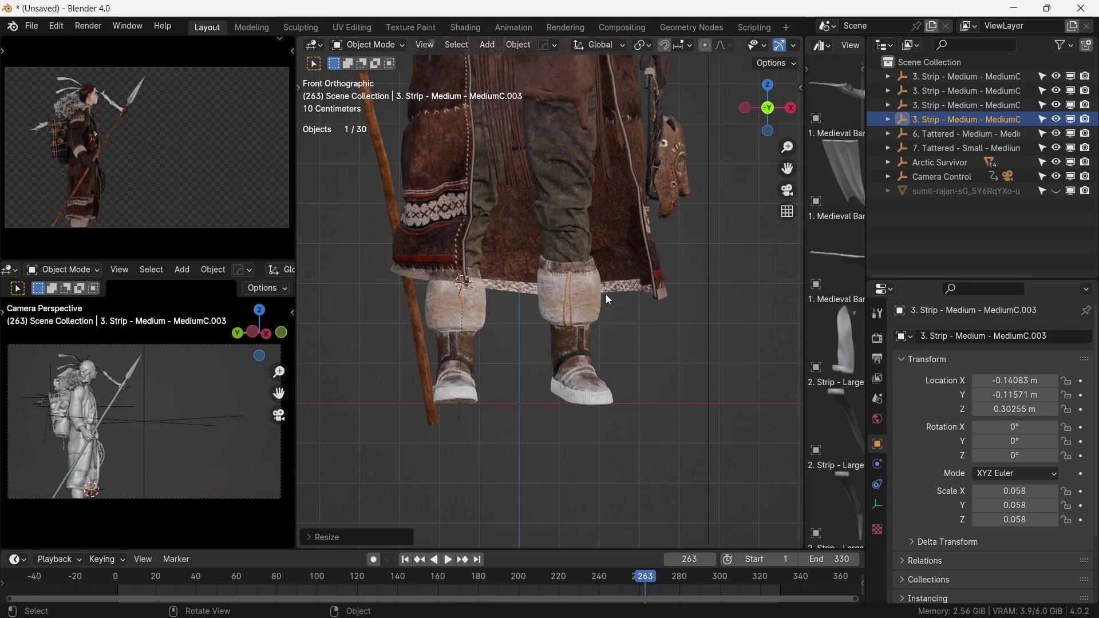
{"action": "key", "text": "KP_3"}
{"action": "scroll", "coordinate": [606, 294], "scroll_direction": "up", "scroll_amount": 4}
{"action": "key", "text": "r"}
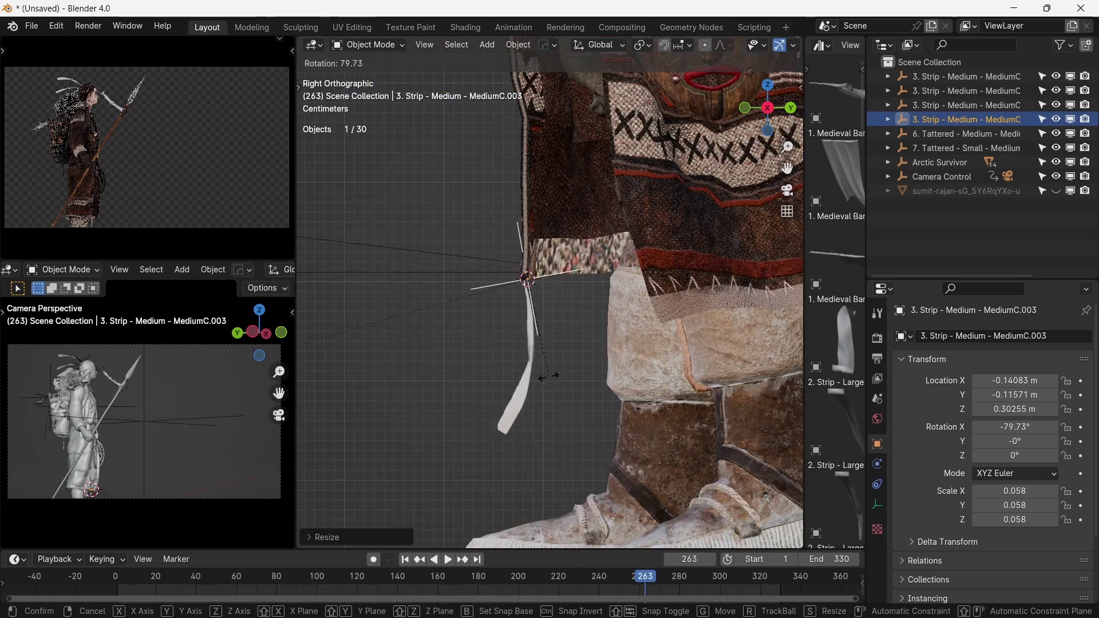
{"action": "left_click", "coordinate": [531, 380]}
{"action": "key", "text": "space"}
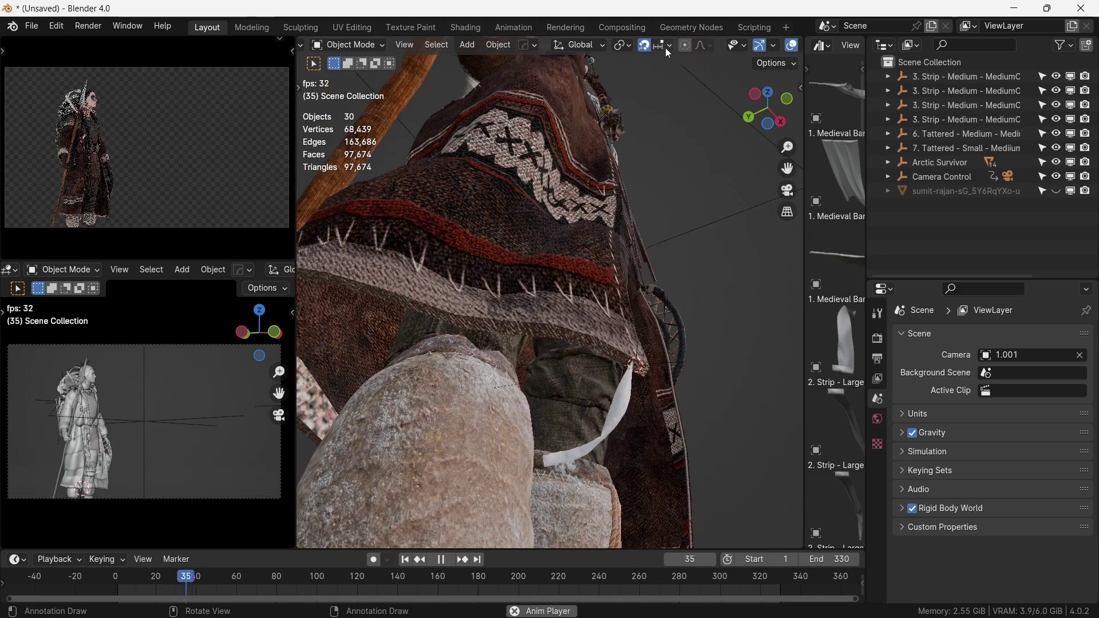
- Set the snapping target to Face for placing strips along the coat's hem
{"action": "left_click", "coordinate": [671, 45]}
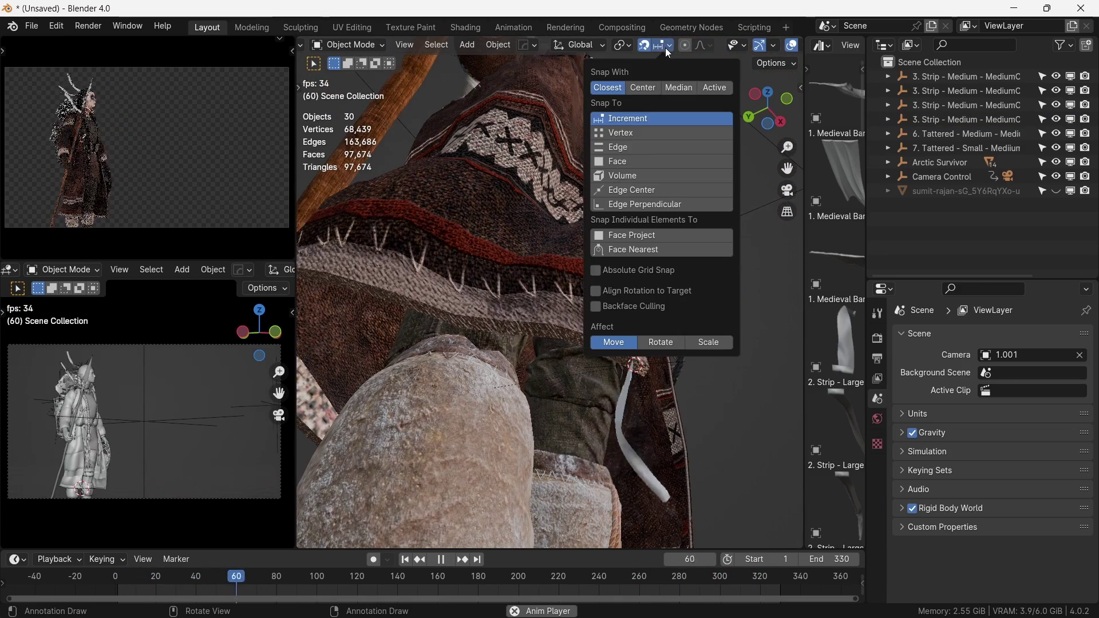
{"action": "left_click", "coordinate": [615, 162]}
{"action": "middle_click_drag", "start_coordinate": [686, 376], "coordinate": [613, 311]}
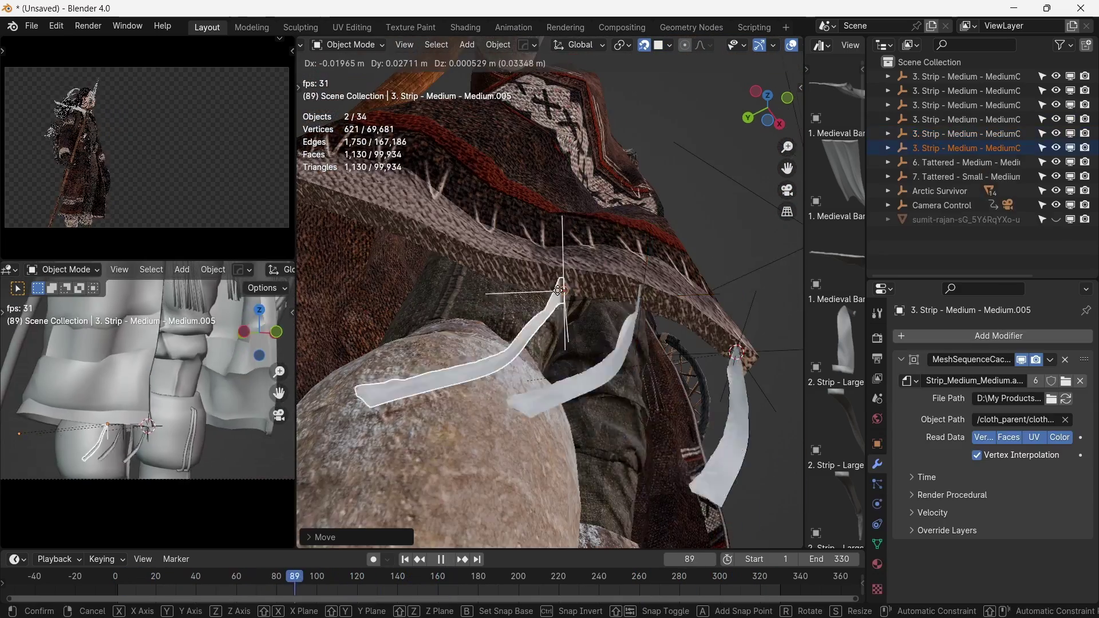
- Place duplicates of the small cloth strip along the coat's hem to rebuild the fringe
{"action": "left_click", "coordinate": [510, 265]}
{"action": "middle_click_drag", "start_coordinate": [510, 265], "coordinate": [604, 390]}
{"action": "key", "text": "shift+d"}
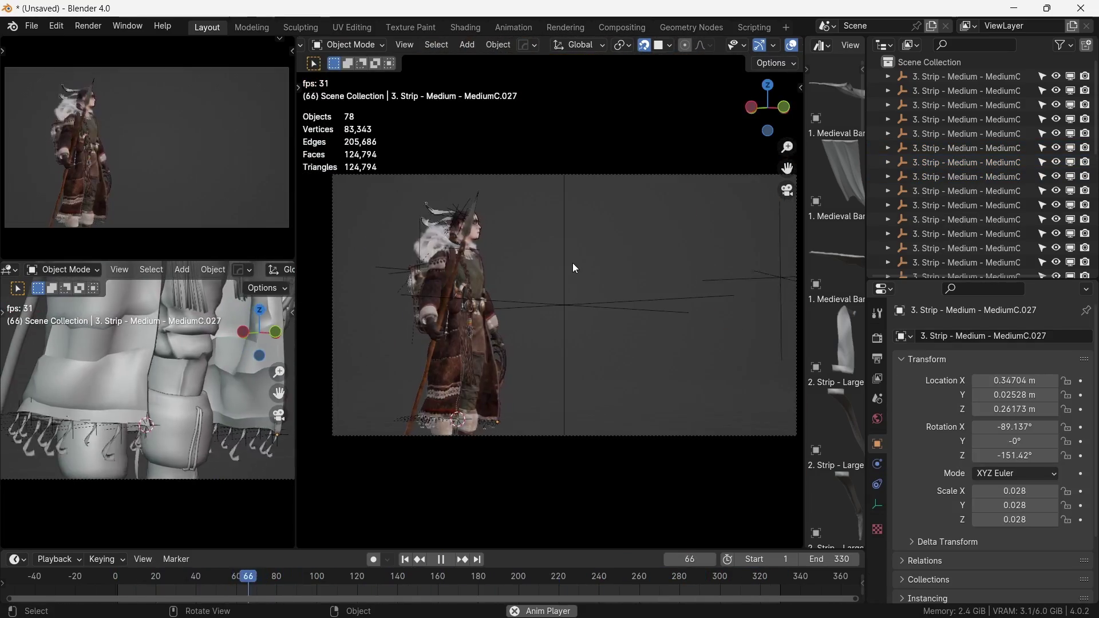
- Examine the playing cloth animation on the coat's hem, head and backpack in the camera view
{"action": "scroll", "coordinate": [471, 416], "scroll_direction": "up", "scroll_amount": 6}
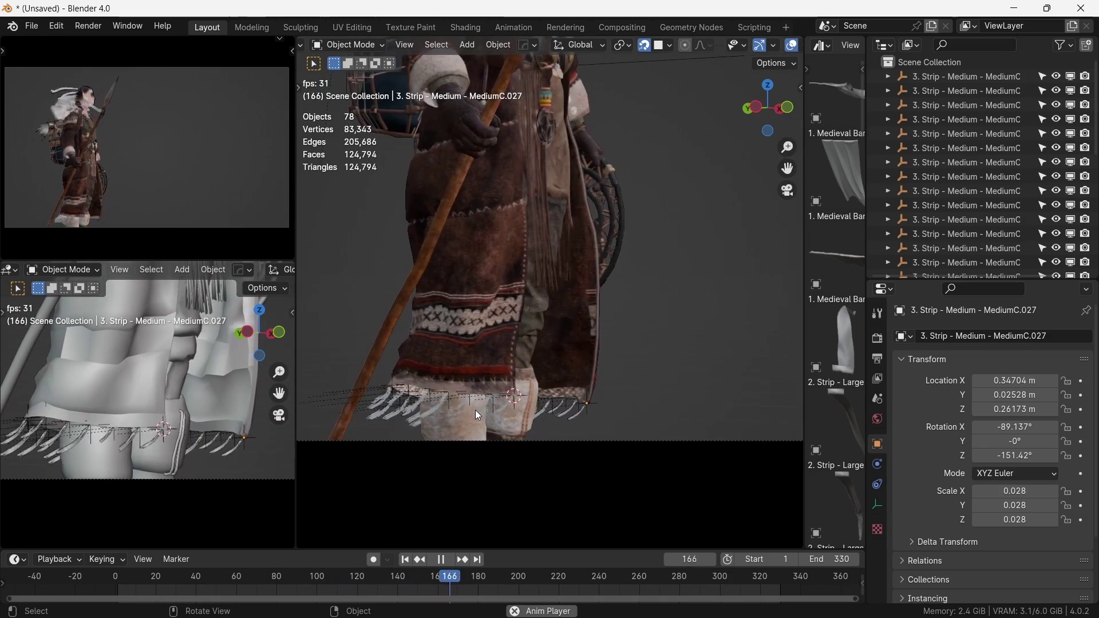
{"action": "scroll", "coordinate": [493, 419], "scroll_direction": "down", "scroll_amount": 4}
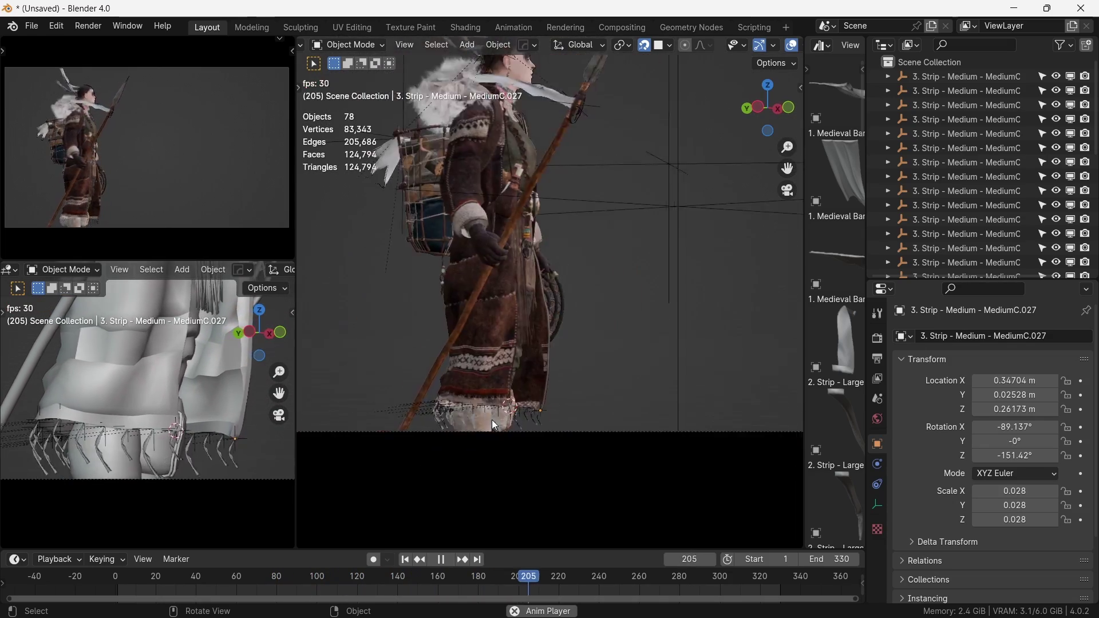
{"action": "scroll", "coordinate": [491, 421], "scroll_direction": "up", "scroll_amount": 2}
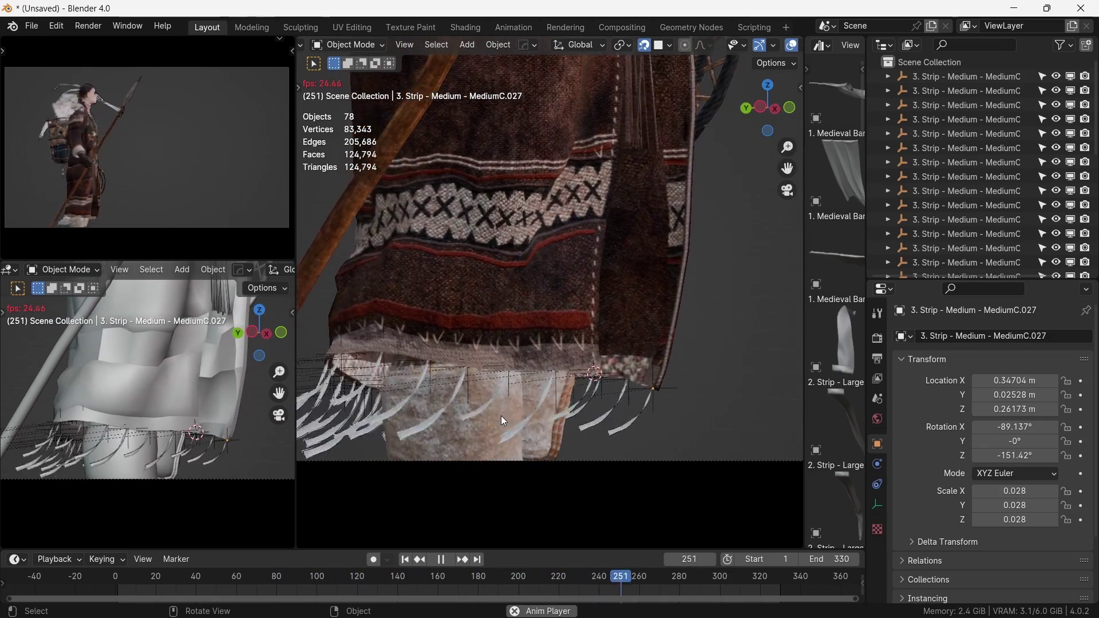
{"action": "scroll", "coordinate": [500, 417], "scroll_direction": "down", "scroll_amount": 8}
{"action": "middle_click_drag", "start_coordinate": [517, 368], "coordinate": [515, 377], "text": "shift"}
{"action": "scroll", "coordinate": [504, 248], "scroll_direction": "up", "scroll_amount": 4}
{"action": "middle_click_drag", "start_coordinate": [478, 224], "coordinate": [515, 256], "text": "shift"}
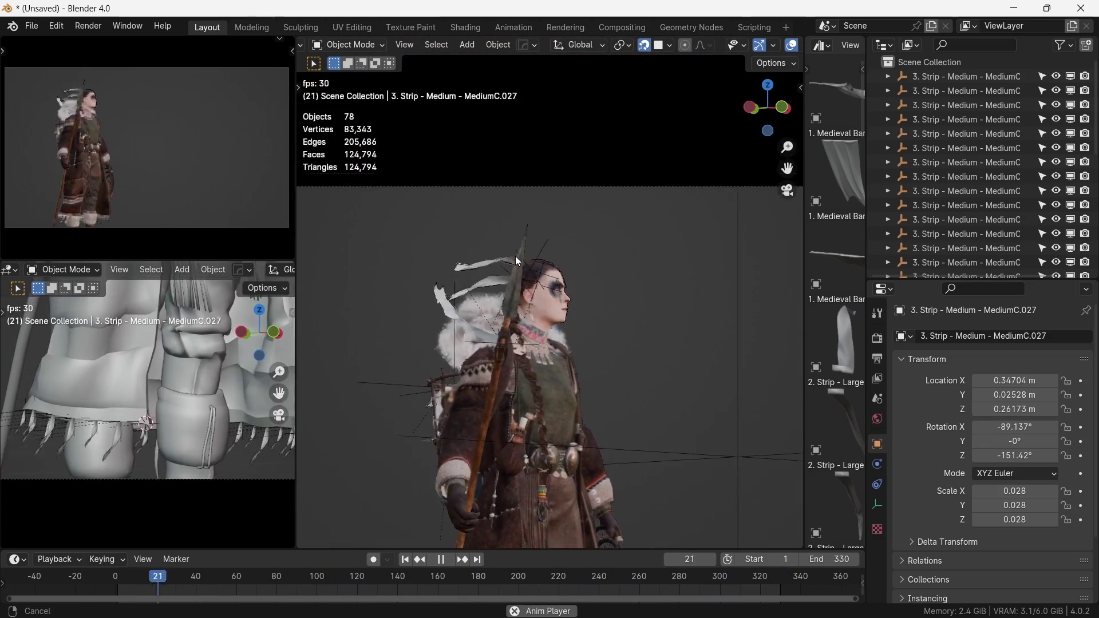
{"action": "scroll", "coordinate": [496, 289], "scroll_direction": "up", "scroll_amount": 5}
{"action": "scroll", "coordinate": [501, 299], "scroll_direction": "down", "scroll_amount": 7}
{"action": "scroll", "coordinate": [501, 299], "scroll_direction": "down", "scroll_amount": 1}
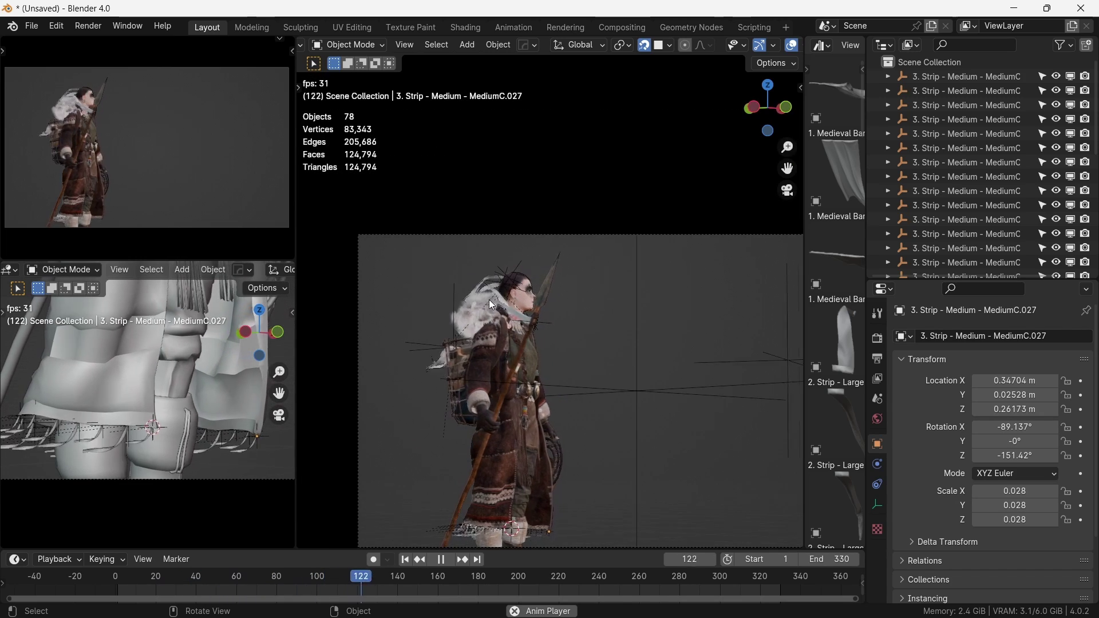
{"action": "scroll", "coordinate": [494, 296], "scroll_direction": "down", "scroll_amount": 2}
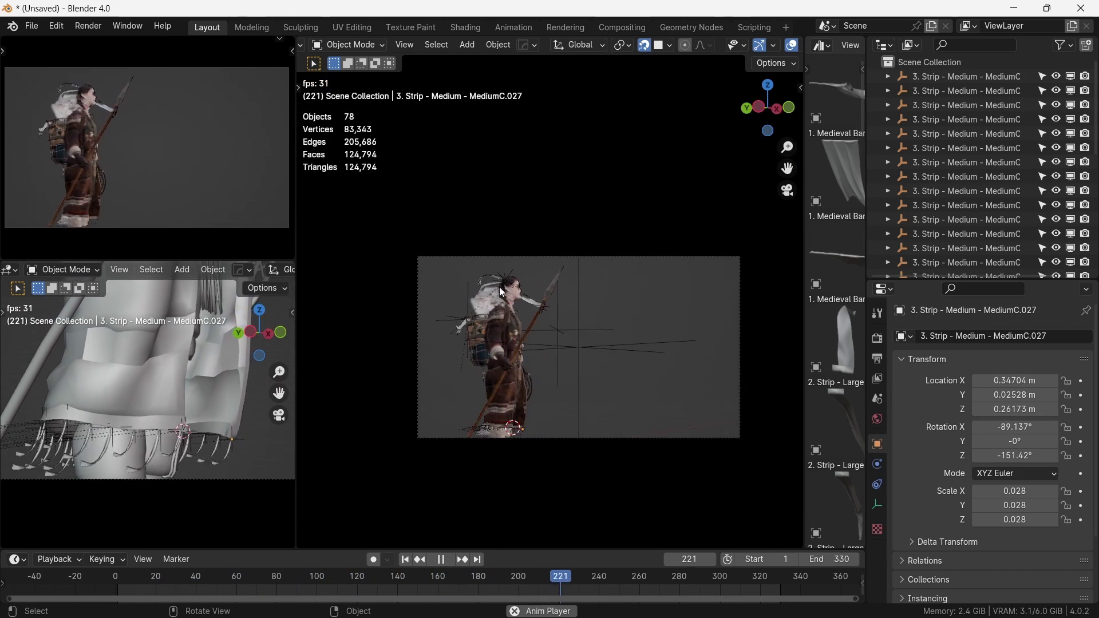
{"action": "scroll", "coordinate": [471, 322], "scroll_direction": "up", "scroll_amount": 3}
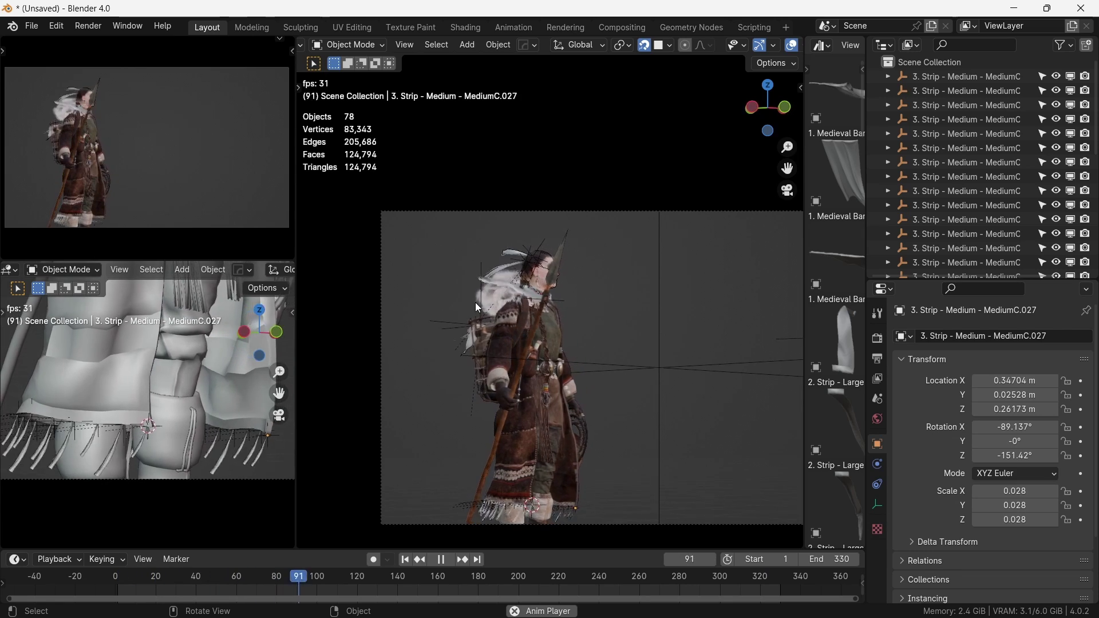
- Make the shared cache file of the coat's hem strips single-user so each strip can have its own frame offset
{"action": "middle_click_drag", "start_coordinate": [482, 289], "coordinate": [558, 392]}
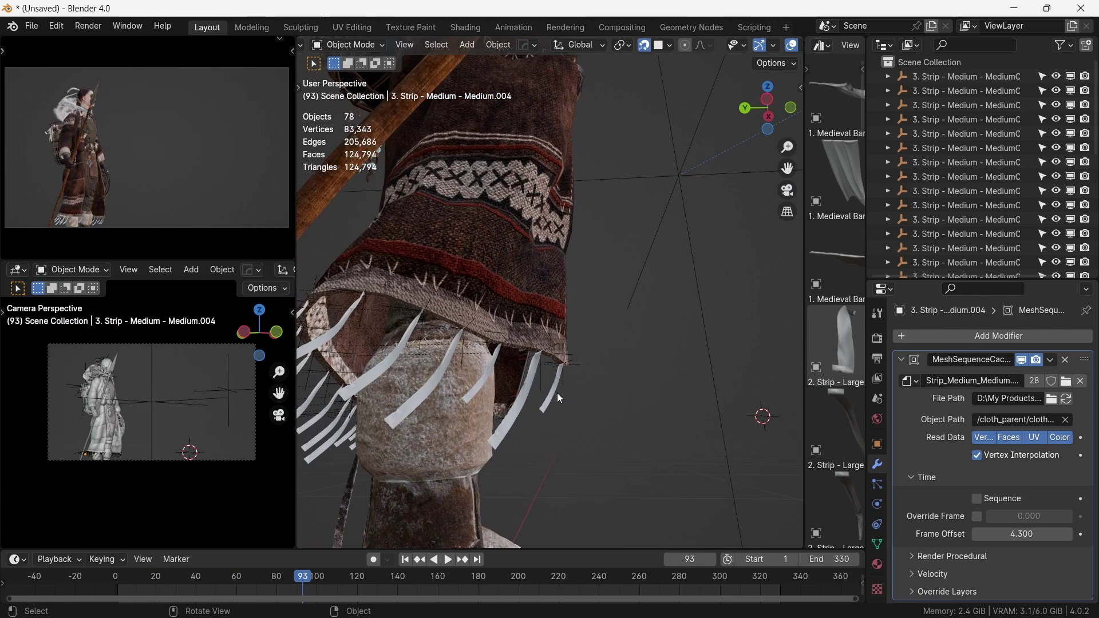
{"action": "left_click", "coordinate": [558, 393]}
{"action": "left_click", "coordinate": [1034, 381]}
{"action": "middle_click_drag", "start_coordinate": [441, 410], "coordinate": [537, 373], "text": "shift"}
{"action": "left_click", "coordinate": [621, 371]}
{"action": "left_click", "coordinate": [594, 338]}
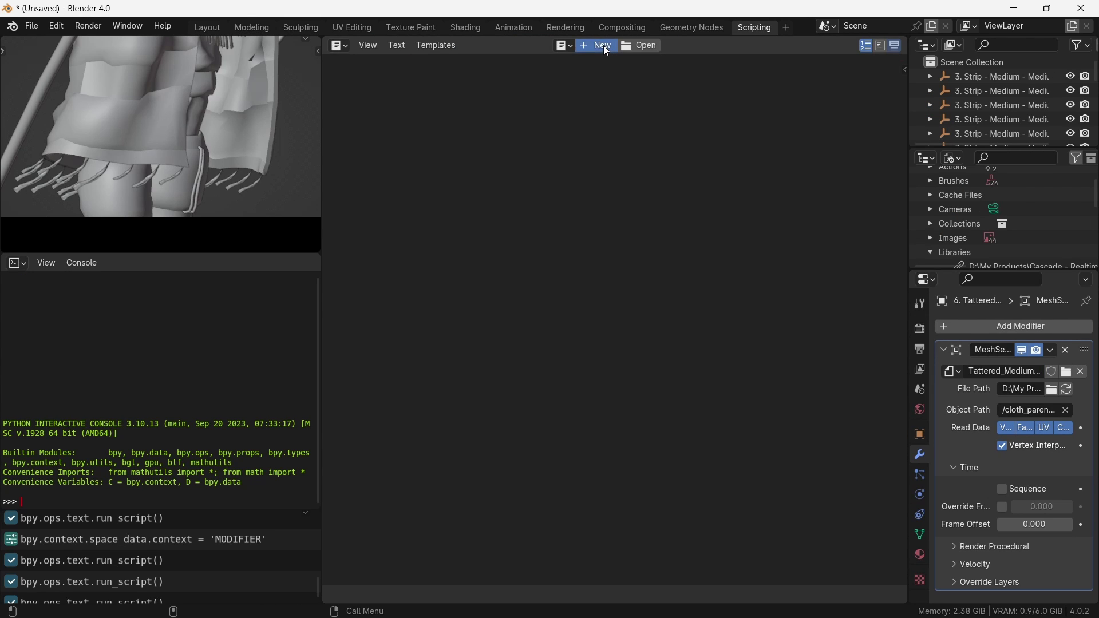
- Create and run a Python script that randomizes the frame offset of all cache files between -35 and -1
{"action": "left_click", "coordinate": [604, 47]}
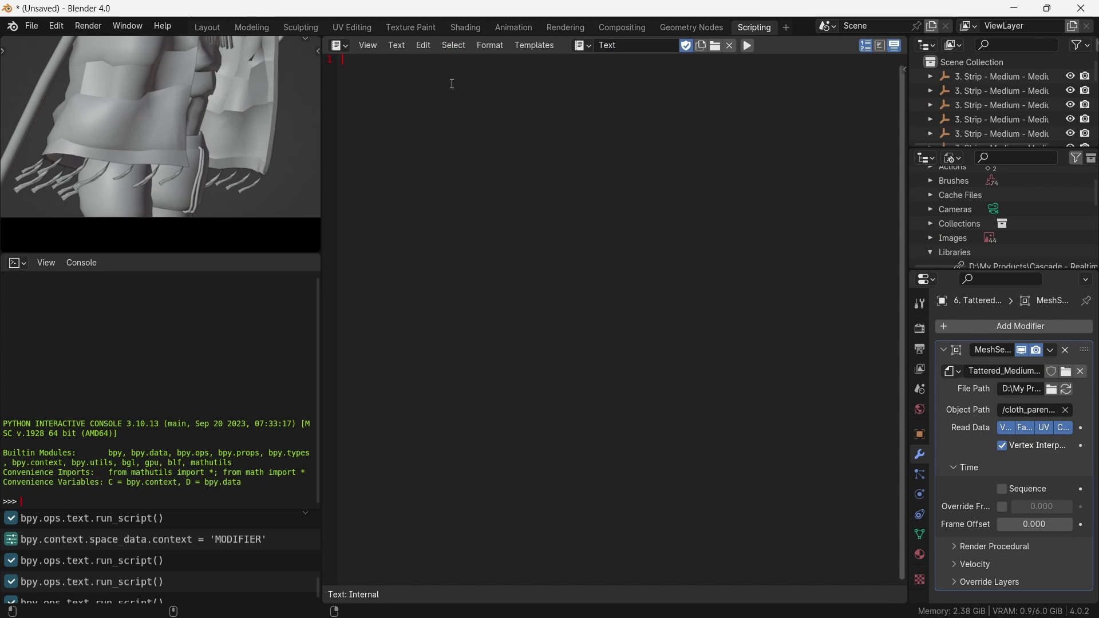
{"action": "type", "text": "import bpy import random  # Define the range for randomization min_offset = -35  # Minimum frame offset max_offset = -1   # Maximum frame offset  # Loop through all cache files in the scene for cache_file in bpy.data.cache_files:     if hasattr(cache_file, 'frame_offset'):         # Randomize the frame offset         cache_file.frame_offset += random.randint(min_offset, max_offset)"}
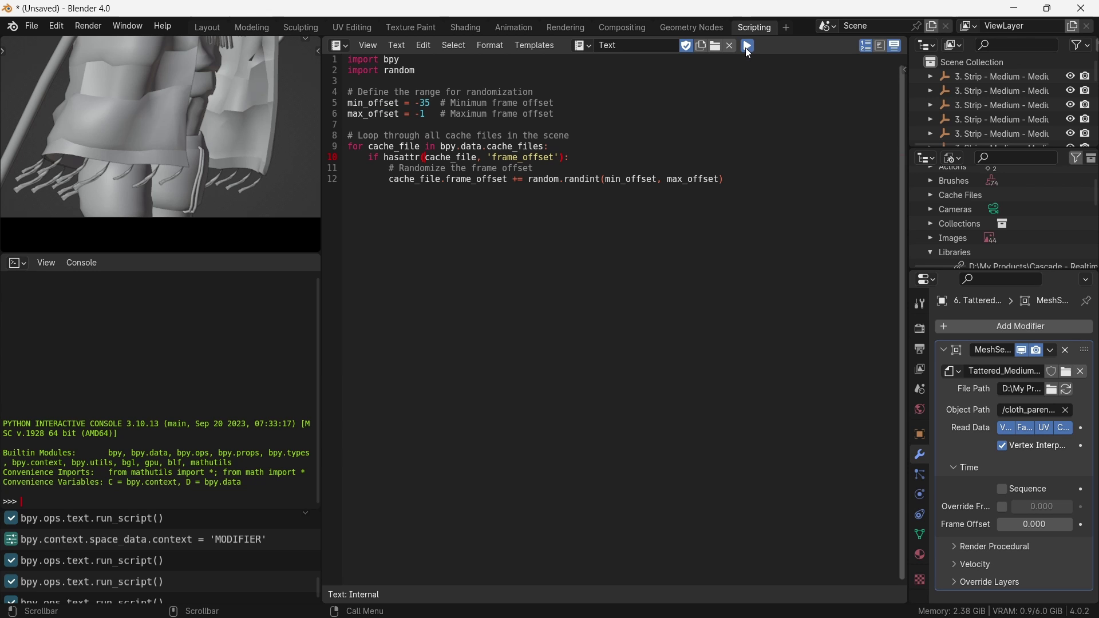
{"action": "left_click", "coordinate": [749, 47]}
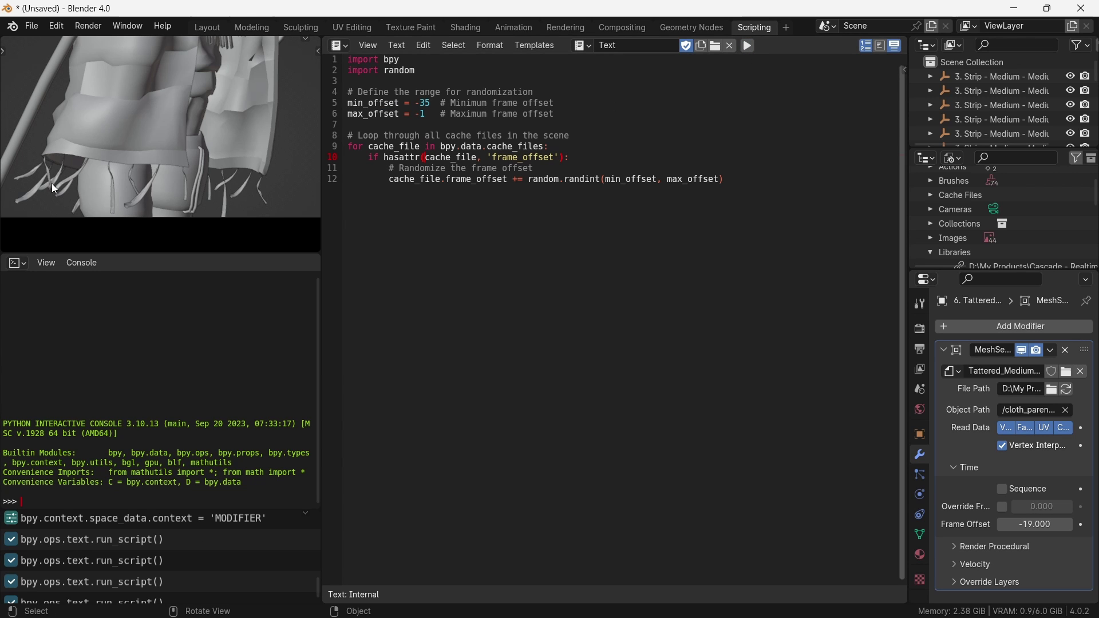
- Play the animation and check the frame offsets and motion of individual strips on the coat's hem
{"action": "key", "text": "space"}
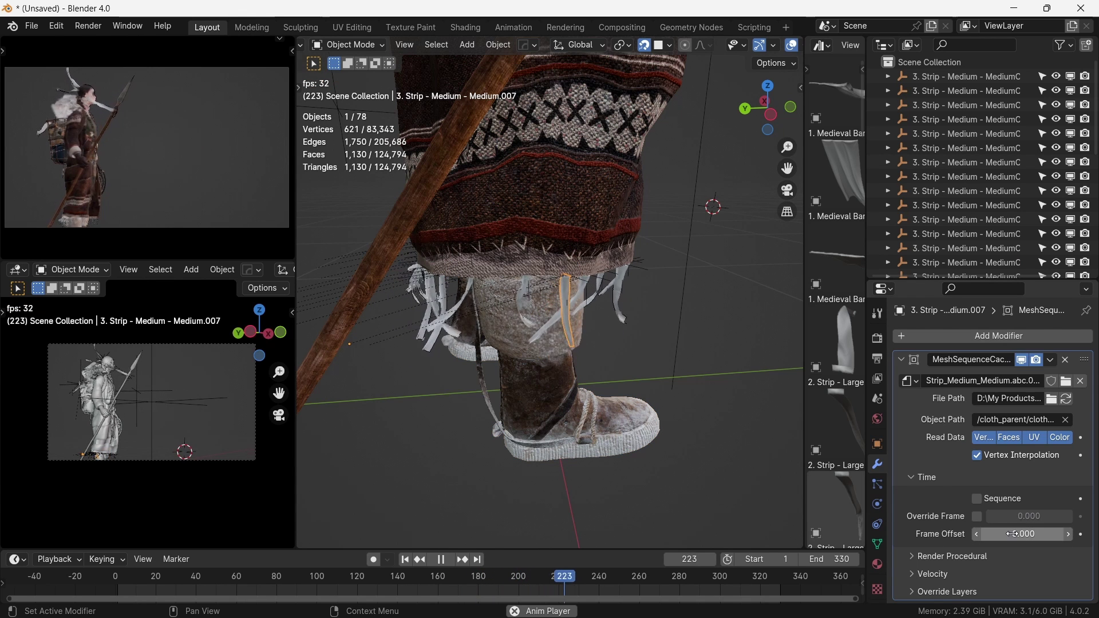
{"action": "left_click", "coordinate": [428, 309]}
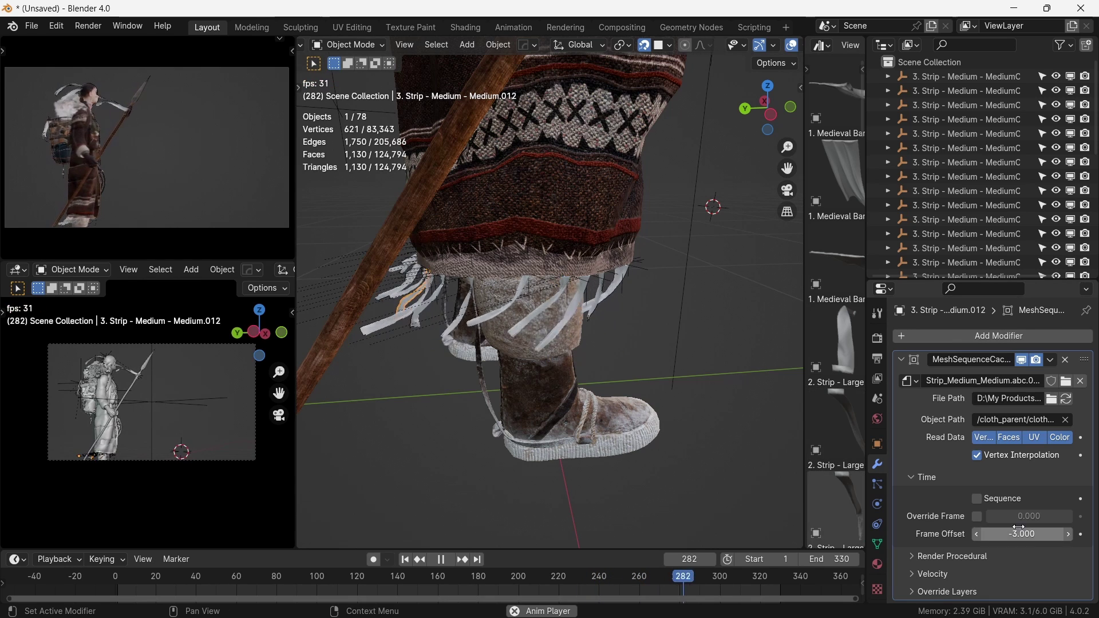
{"action": "scroll", "coordinate": [460, 366], "scroll_direction": "down", "scroll_amount": 8}
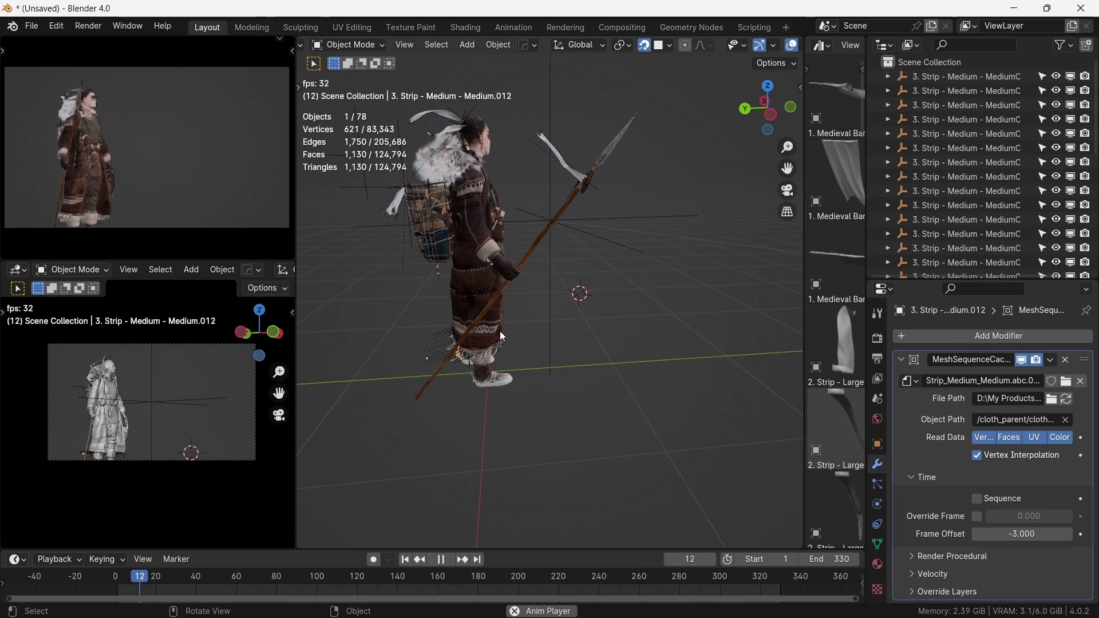
{"action": "scroll", "coordinate": [451, 331], "scroll_direction": "up", "scroll_amount": 5}
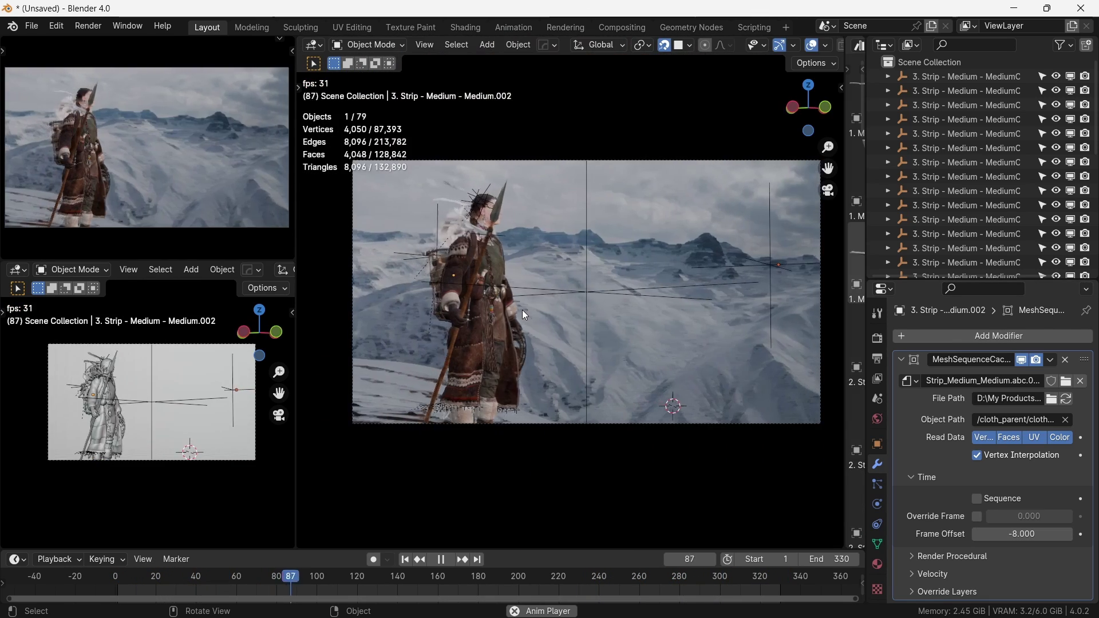
- Replace the mountain backdrop's Principled BSDF with an Emission shader fed by the image's color, and adjust its strength
{"action": "left_click", "coordinate": [561, 114]}
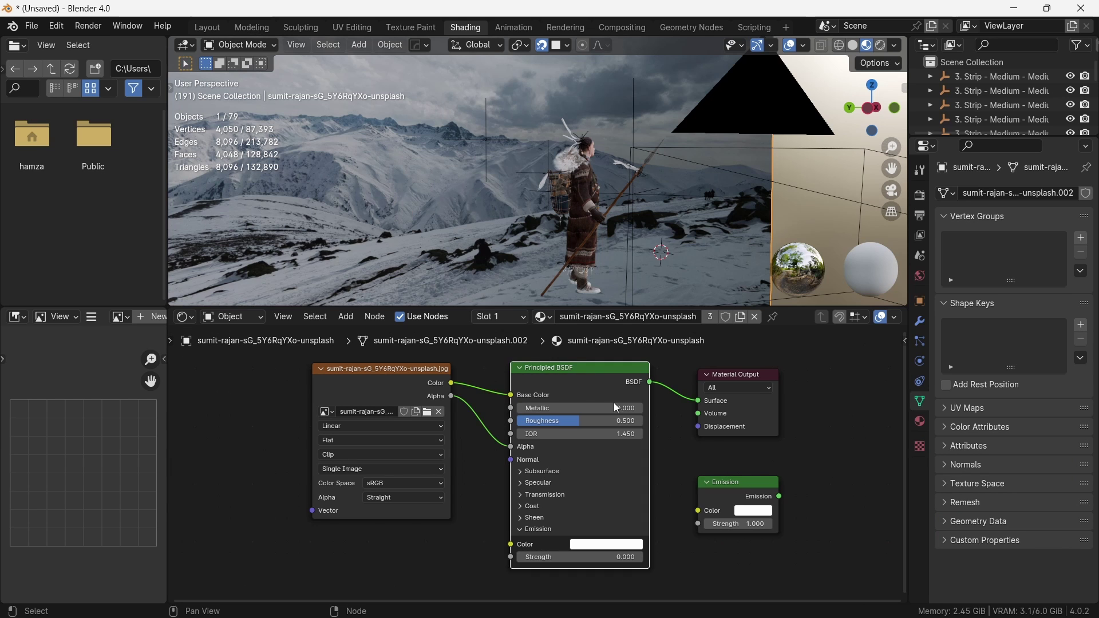
{"action": "key", "text": "x"}
{"action": "left_click_drag", "start_coordinate": [738, 482], "coordinate": [556, 406]}
{"action": "left_click", "coordinate": [556, 404], "text": "ctrl+shift"}
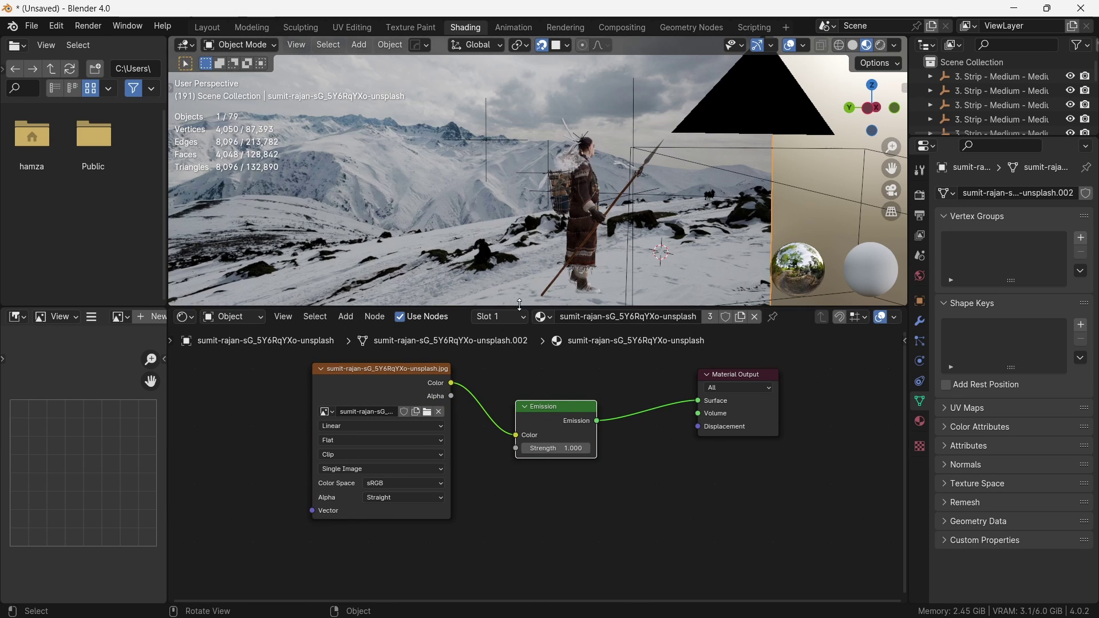
{"action": "scroll", "coordinate": [470, 203], "scroll_direction": "down", "scroll_amount": 6}
{"action": "middle_click_drag", "start_coordinate": [470, 204], "coordinate": [504, 203]}
{"action": "scroll", "coordinate": [504, 202], "scroll_direction": "up", "scroll_amount": 5}
{"action": "mouse_move", "coordinate": [557, 448]}
{"action": "left_mouse_down"}
{"action": "mouse_move", "coordinate": [590, 448]}
{"action": "mouse_move", "coordinate": [572, 448]}
{"action": "left_mouse_up"}
- Add an environment texture with mapping to the world background and load the sumit-rajan mountain image into it
{"action": "left_click", "coordinate": [232, 316]}
{"action": "left_click", "coordinate": [234, 369]}
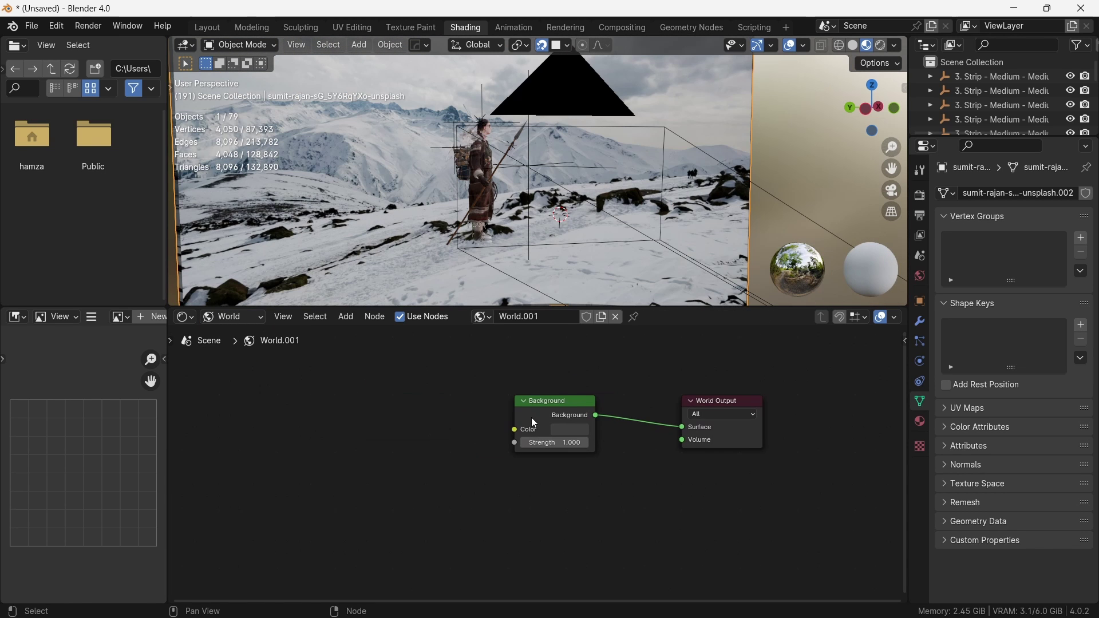
{"action": "key", "text": "ctrl+t"}
{"action": "left_click", "coordinate": [461, 454]}
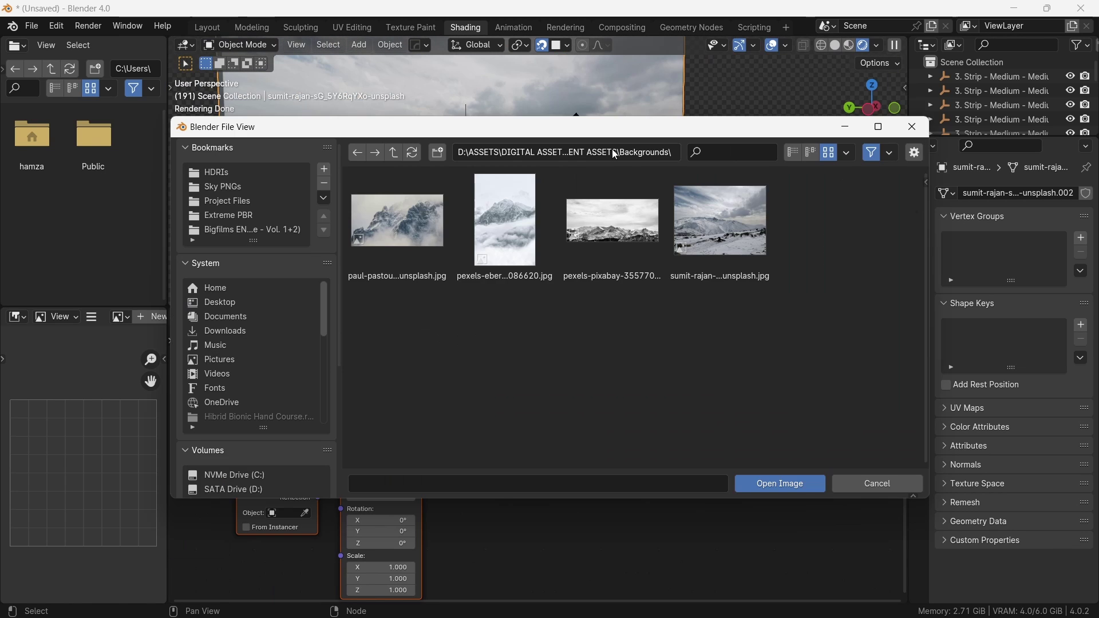
{"action": "left_click", "coordinate": [738, 246]}
{"action": "double_click", "coordinate": [719, 235]}
{"action": "middle_click_drag", "start_coordinate": [736, 268], "coordinate": [497, 144]}
{"action": "key", "text": "KP_0"}
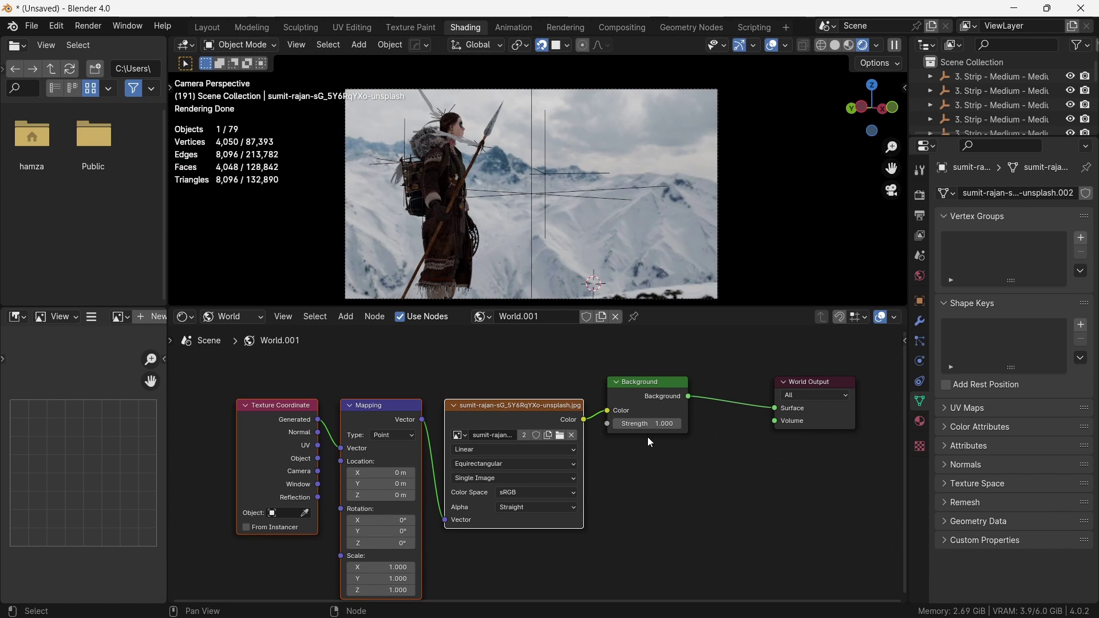
- Add an area light to the scene and set its shape to Disk
{"action": "middle_click_drag", "start_coordinate": [503, 206], "coordinate": [452, 200]}
{"action": "scroll", "coordinate": [459, 160], "scroll_direction": "up", "scroll_amount": 6}
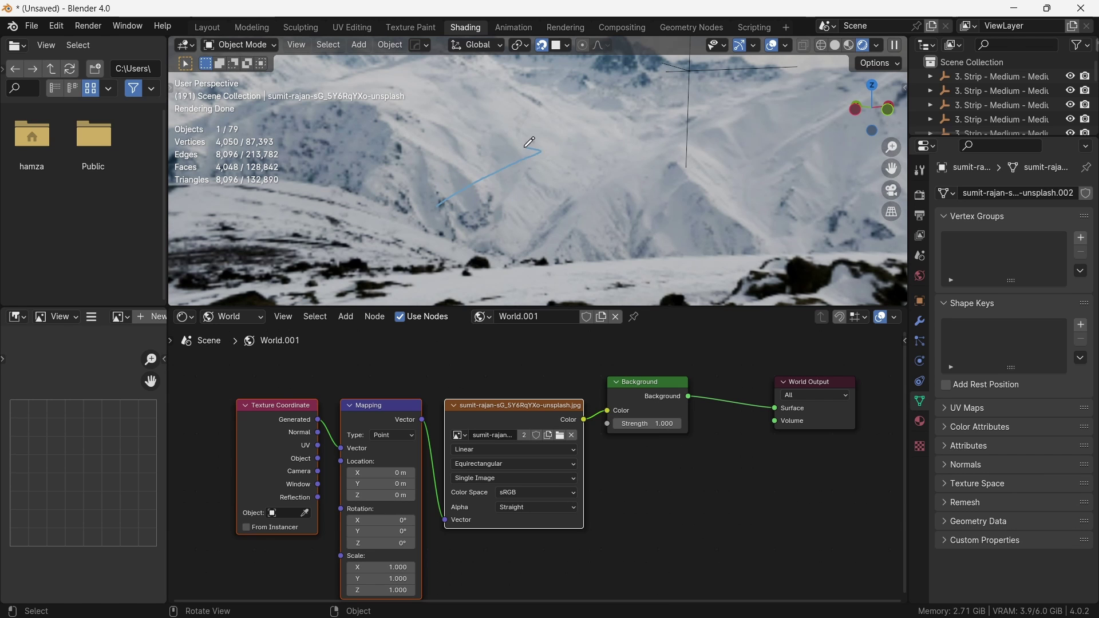
{"action": "scroll", "coordinate": [451, 215], "scroll_direction": "down", "scroll_amount": 6}
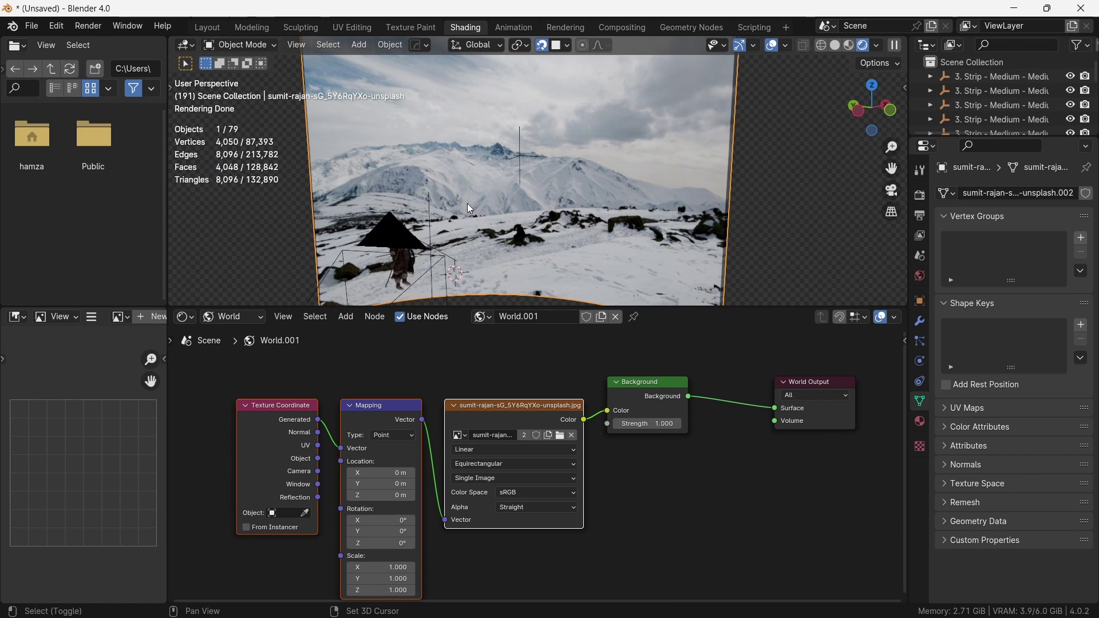
{"action": "key", "text": "shift+a"}
{"action": "mouse_move", "coordinate": [465, 400]}
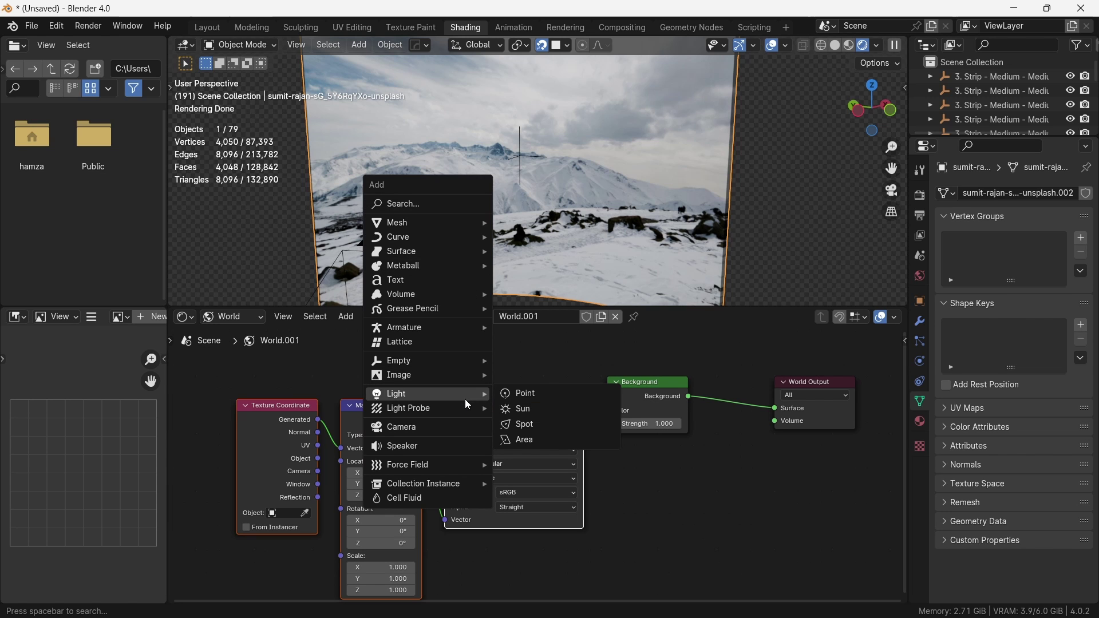
{"action": "left_click", "coordinate": [527, 441]}
{"action": "middle_click_drag", "start_coordinate": [447, 250], "coordinate": [433, 233], "text": "shift"}
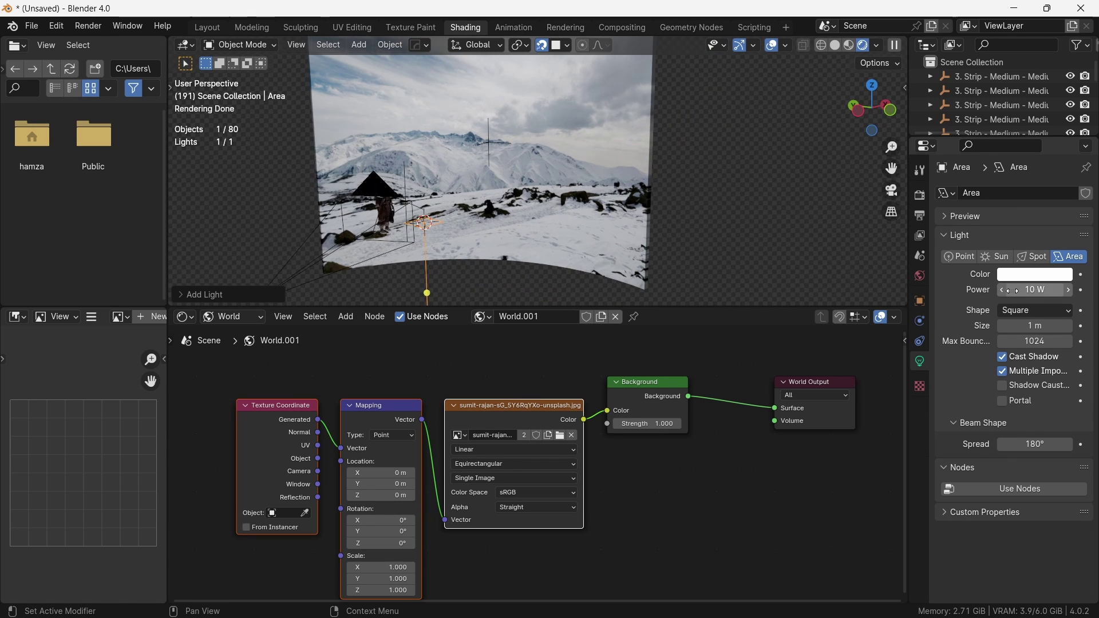
{"action": "middle_click_drag", "start_coordinate": [442, 239], "coordinate": [426, 189], "text": "alt"}
- Move the area light in top view to the side of the survivor, toward the backdrop's end, and aim it at the character
{"action": "key", "text": "g"}
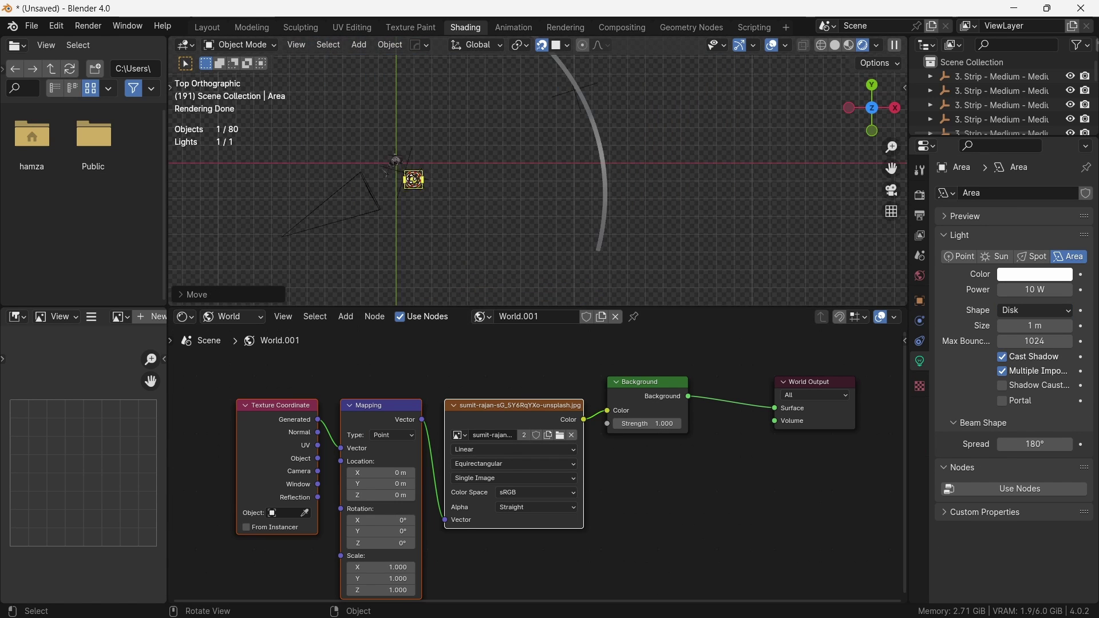
{"action": "left_click", "coordinate": [480, 277]}
{"action": "scroll", "coordinate": [504, 200], "scroll_direction": "down", "scroll_amount": 3}
{"action": "scroll", "coordinate": [492, 244], "scroll_direction": "up", "scroll_amount": 2}
{"action": "key", "text": "g"}
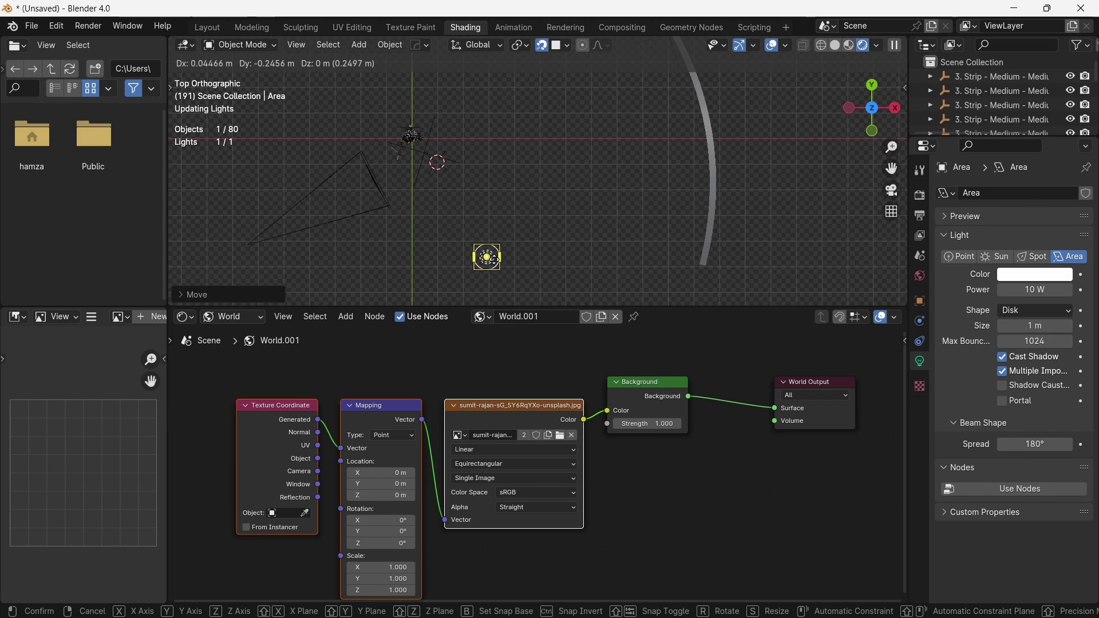
{"action": "left_click", "coordinate": [491, 252]}
{"action": "middle_click_drag", "start_coordinate": [491, 252], "coordinate": [558, 192]}
{"action": "middle_click_drag", "start_coordinate": [558, 192], "coordinate": [576, 209], "text": "shift"}
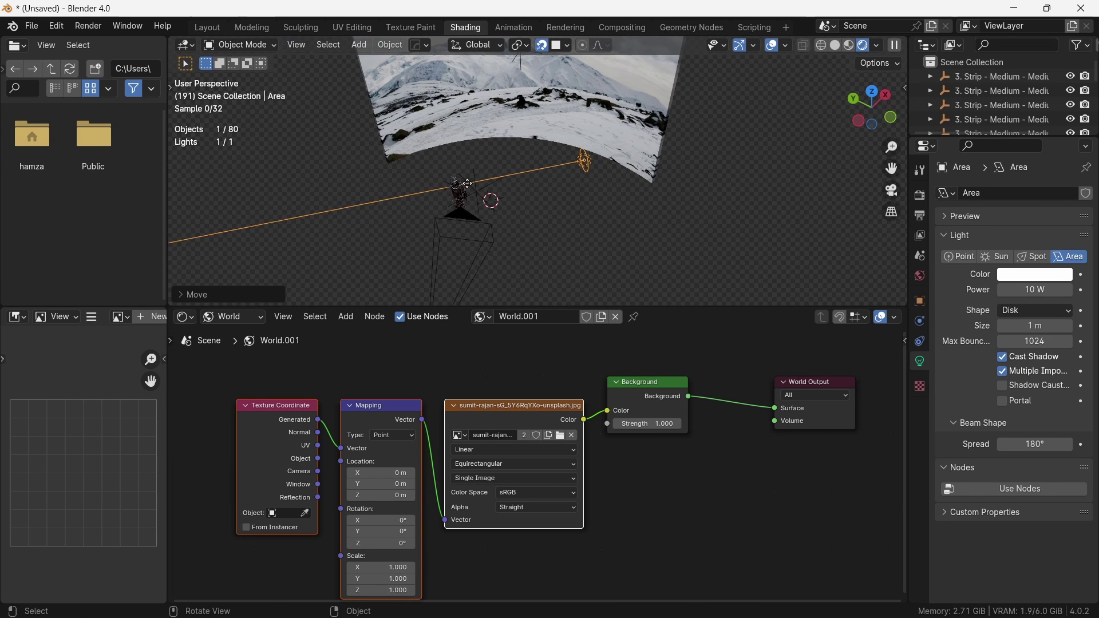
- Raise the area light's power to about 424 W and its size to about 8 m, judging it through the camera
{"action": "key", "text": "KP_0"}
{"action": "right_click", "coordinate": [496, 166]}
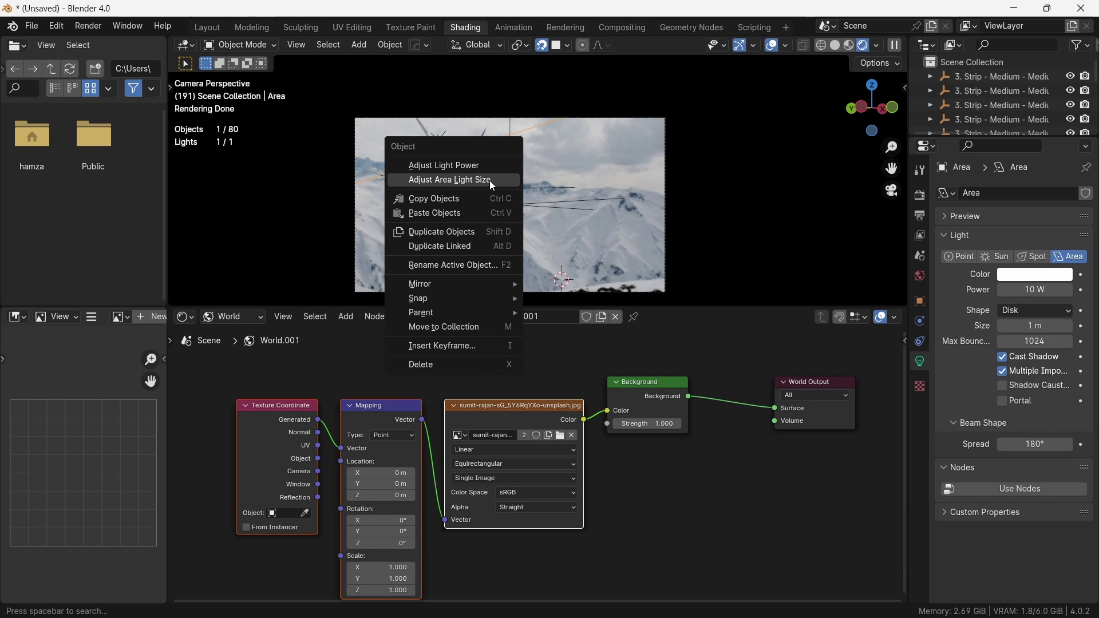
{"action": "left_click", "coordinate": [487, 168]}
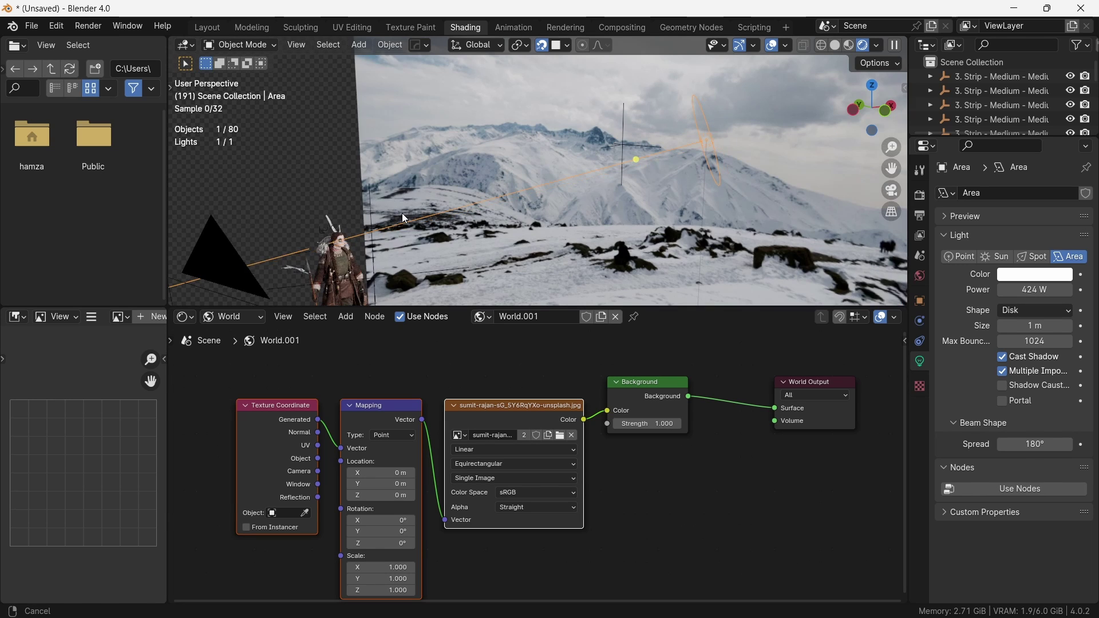
{"action": "right_click", "coordinate": [394, 208]}
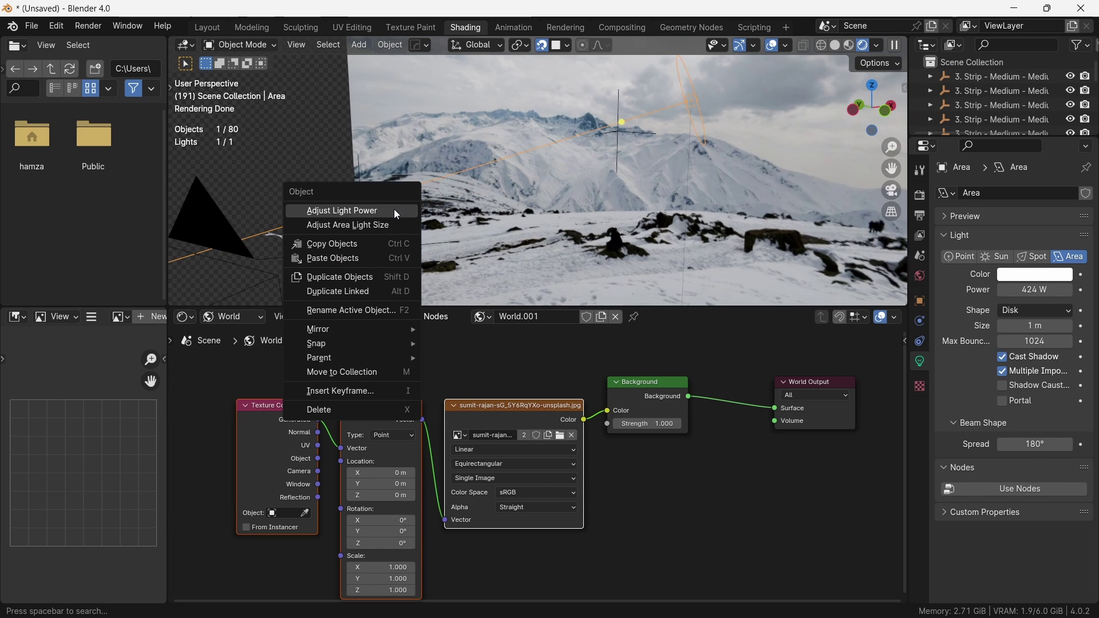
{"action": "left_click", "coordinate": [385, 222]}
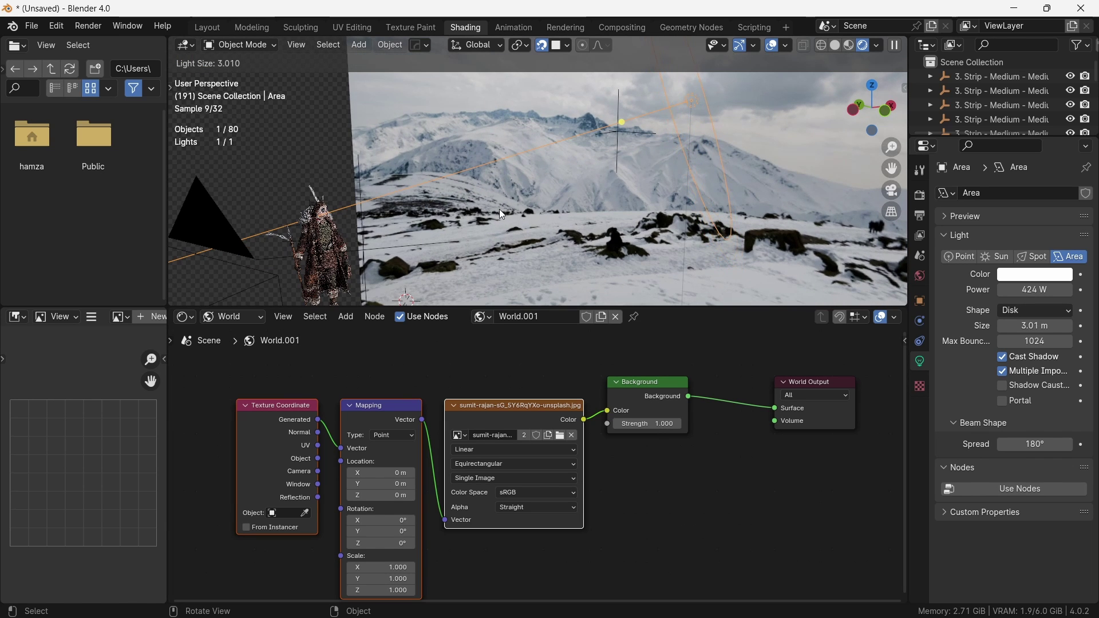
{"action": "key", "text": "KP_0"}
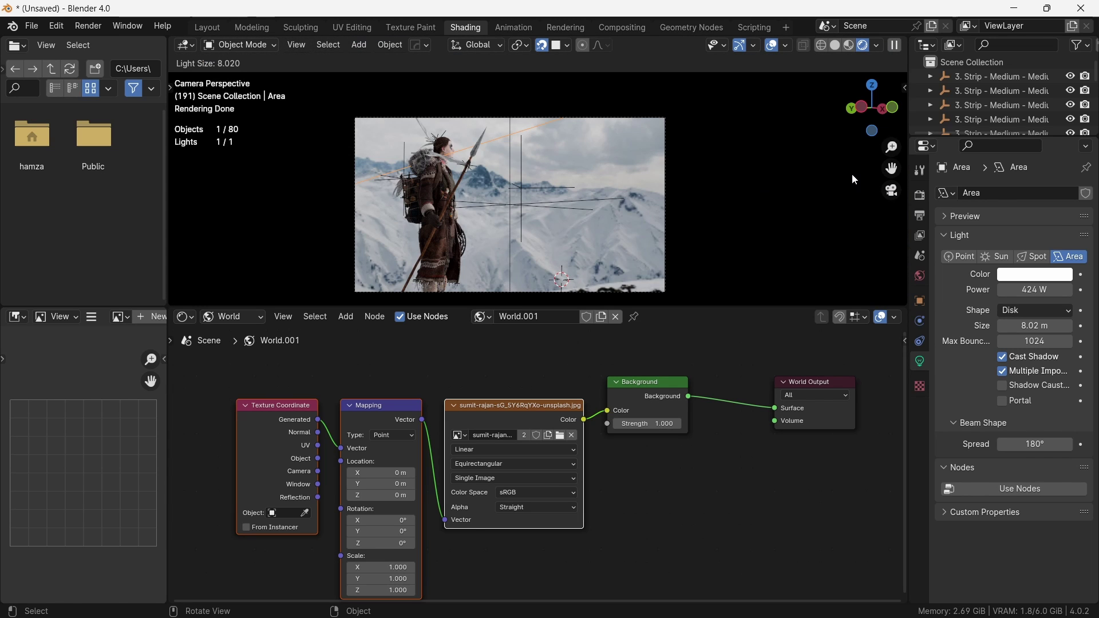
- Connect the hair strip's Diffuse BSDF to the material output, colour it slightly desaturated red and set its roughness to 1.000
{"action": "left_click", "coordinate": [486, 396], "text": "ctrl+shift"}
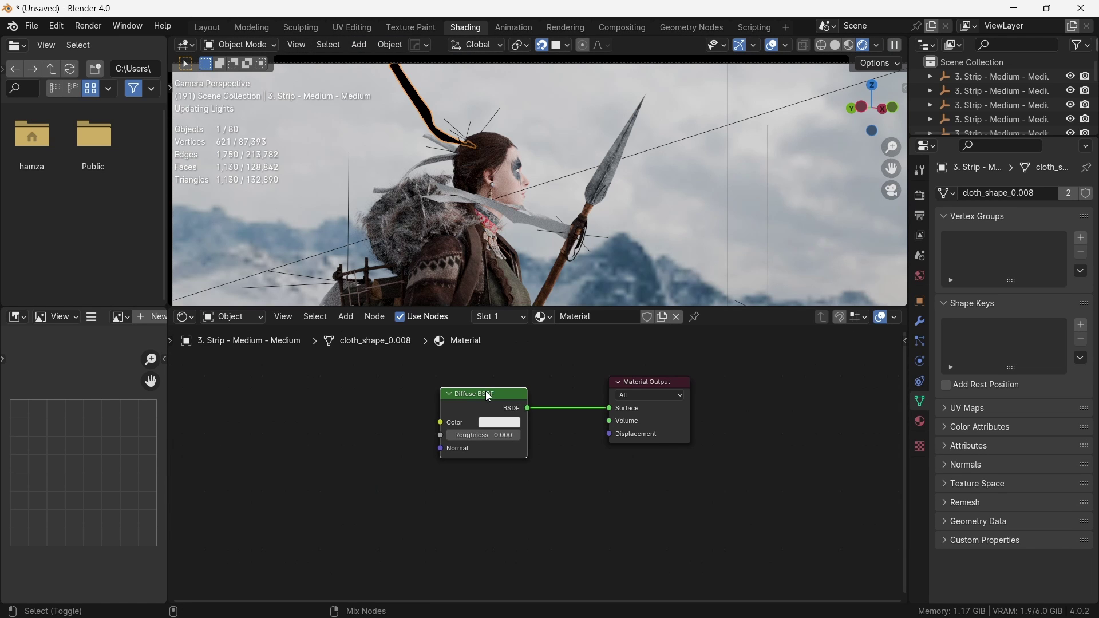
{"action": "left_click", "coordinate": [500, 423]}
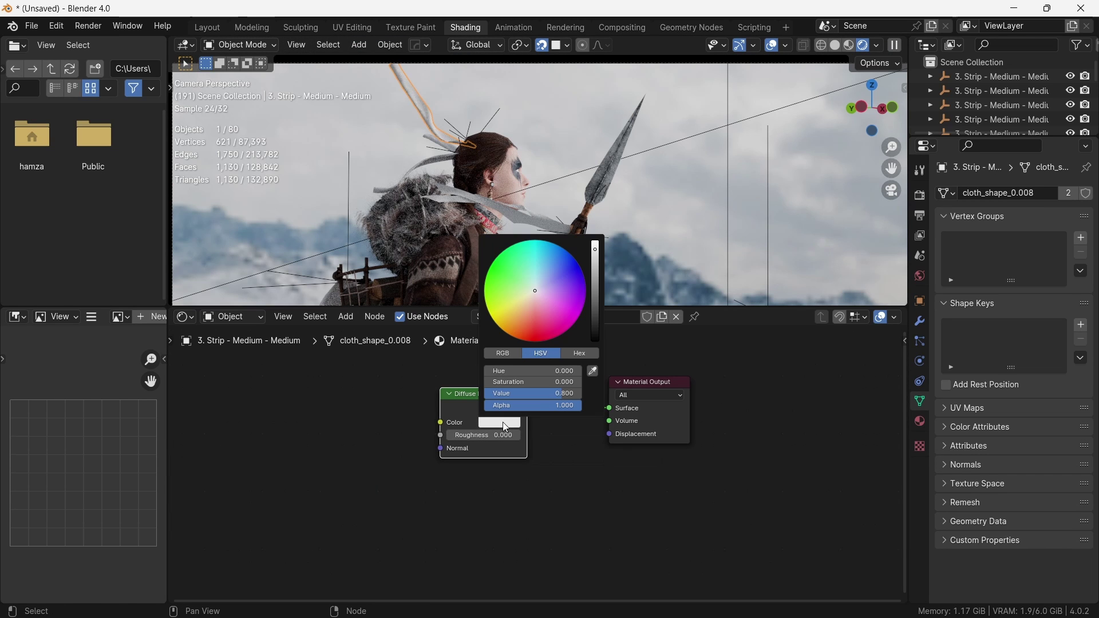
{"action": "left_click", "coordinate": [521, 330]}
{"action": "left_click_drag", "start_coordinate": [521, 329], "coordinate": [539, 334]}
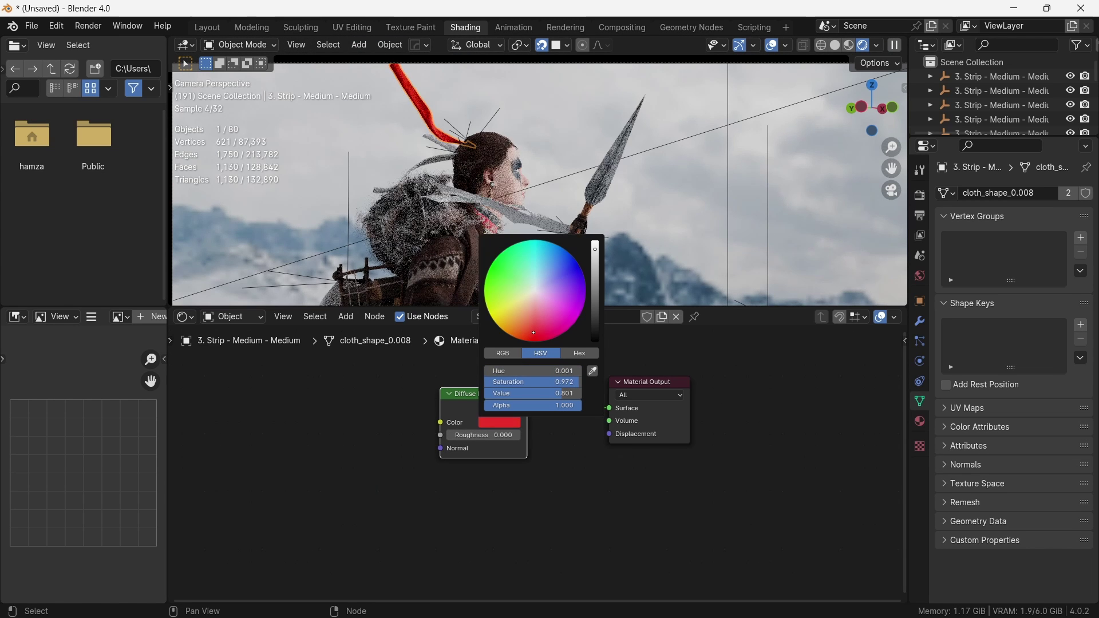
{"action": "left_click_drag", "start_coordinate": [467, 435], "coordinate": [520, 435]}
{"action": "left_click", "coordinate": [513, 422]}
{"action": "left_click_drag", "start_coordinate": [577, 382], "coordinate": [565, 382]}
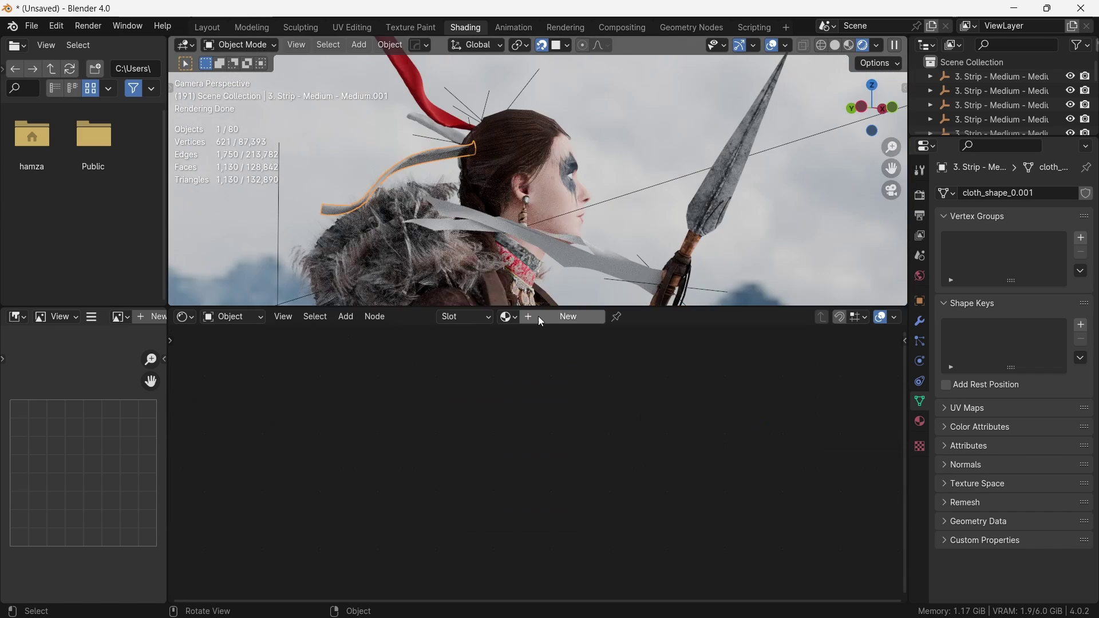
- Create a material for the second hair strip, replace its default shader with a Diffuse BSDF linked to the output, and raise the roughness
{"action": "left_click", "coordinate": [538, 316]}
{"action": "left_click", "coordinate": [566, 386]}
{"action": "key", "text": "x"}
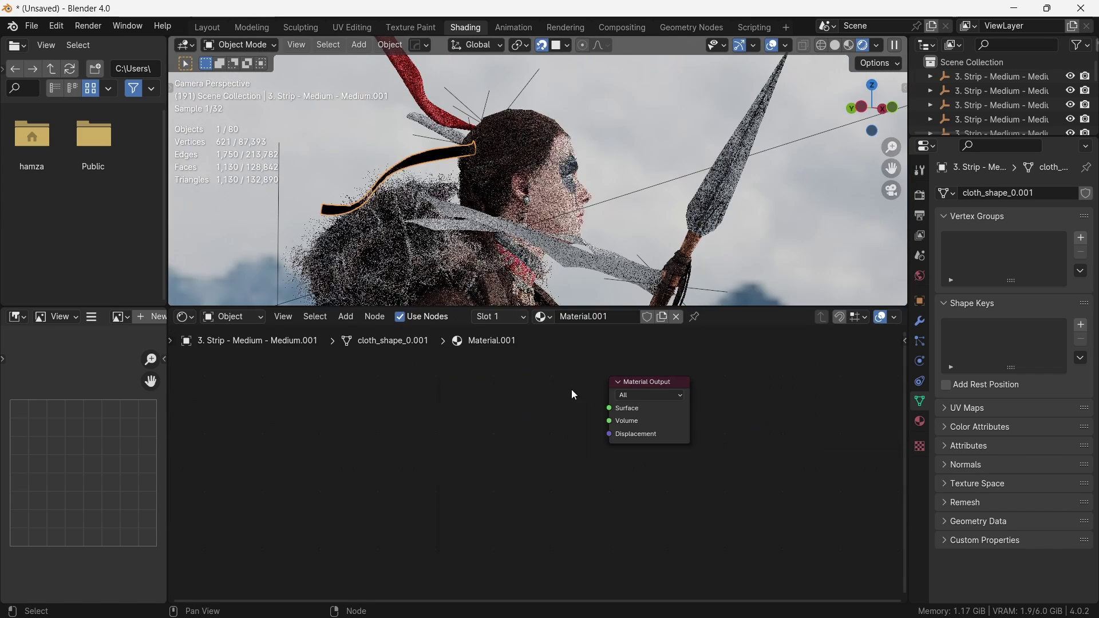
{"action": "key", "text": "shift+a"}
{"action": "left_click", "coordinate": [509, 364]}
{"action": "type", "text": "dif"}
{"action": "key", "text": "Return"}
{"action": "left_click", "coordinate": [492, 397]}
{"action": "left_click", "coordinate": [492, 398], "text": "ctrl+shift"}
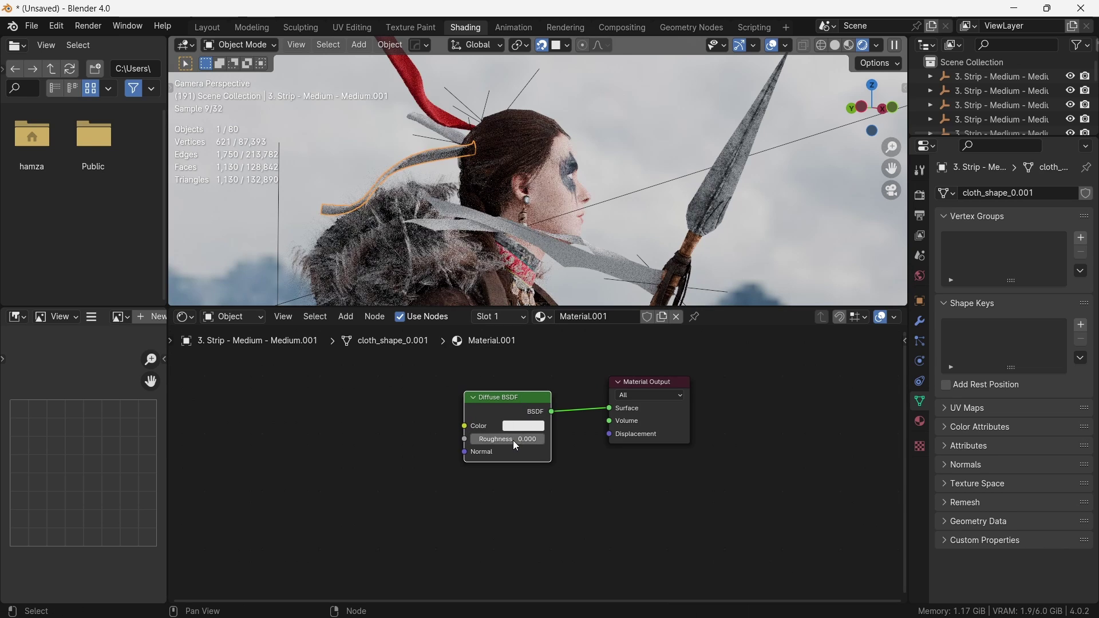
{"action": "left_click_drag", "start_coordinate": [513, 440], "coordinate": [586, 439]}
{"action": "left_click", "coordinate": [523, 425]}
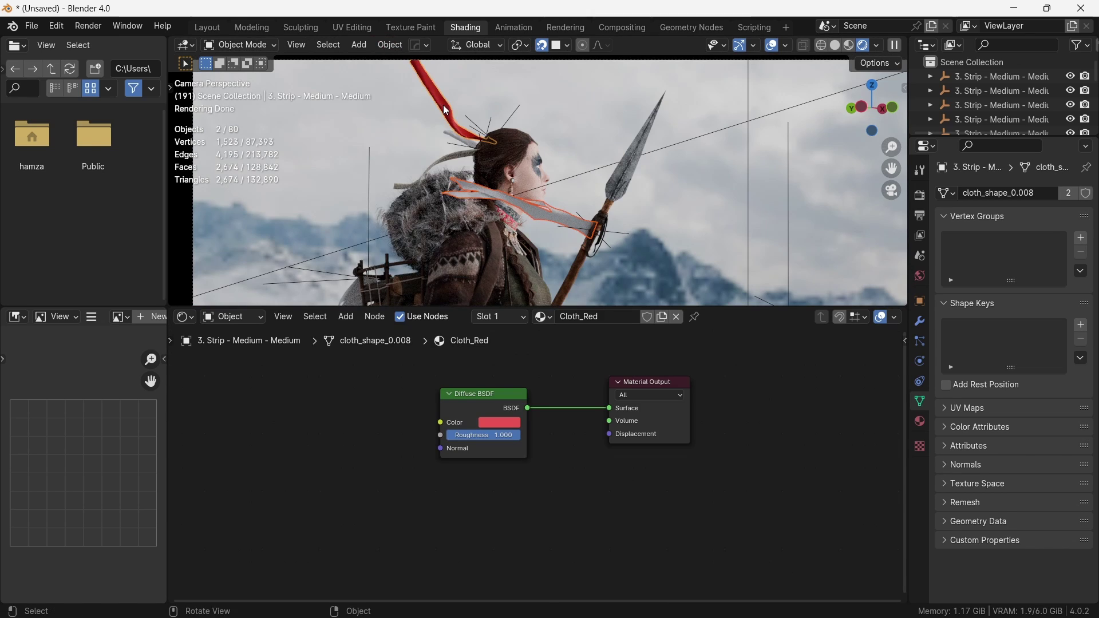
- Link the hair strip's Cloth_Red material to the cloth strip on the spear
{"action": "key", "text": "ctrl+l"}
{"action": "left_click", "coordinate": [445, 137]}
{"action": "left_click", "coordinate": [568, 145]}
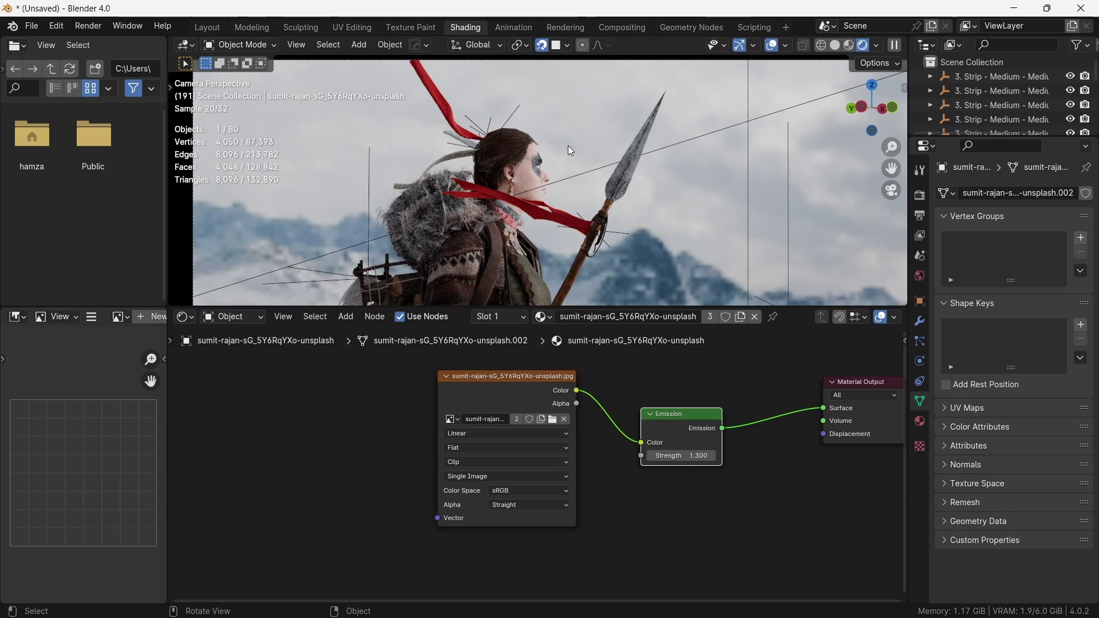
{"action": "scroll", "coordinate": [530, 217], "scroll_direction": "down", "scroll_amount": 5}
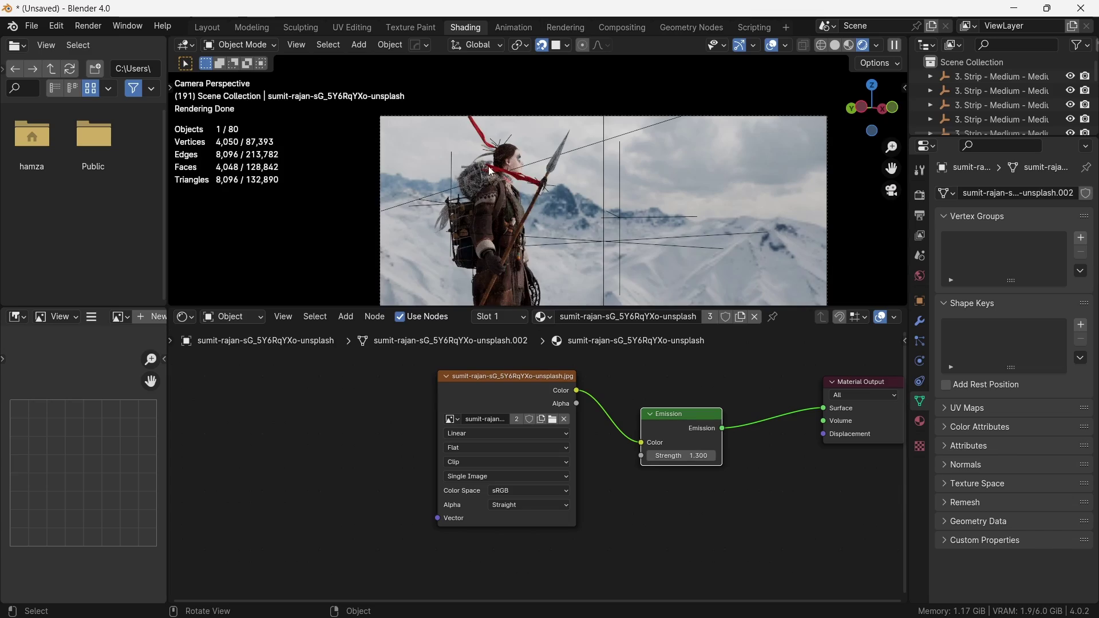
- Select two more of the survivor's cloth strips and link the hair strip's Cloth_Red material to them
{"action": "middle_click_drag", "start_coordinate": [489, 166], "coordinate": [467, 162]}
{"action": "left_click", "coordinate": [469, 138]}
{"action": "scroll", "coordinate": [467, 146], "scroll_direction": "down", "scroll_amount": 6}
{"action": "scroll", "coordinate": [465, 150], "scroll_direction": "up", "scroll_amount": 2}
{"action": "left_click", "coordinate": [443, 231], "text": "shift"}
{"action": "scroll", "coordinate": [467, 138], "scroll_direction": "up", "scroll_amount": 7}
{"action": "left_click", "coordinate": [470, 121], "text": "shift"}
{"action": "key", "text": "ctrl+l"}
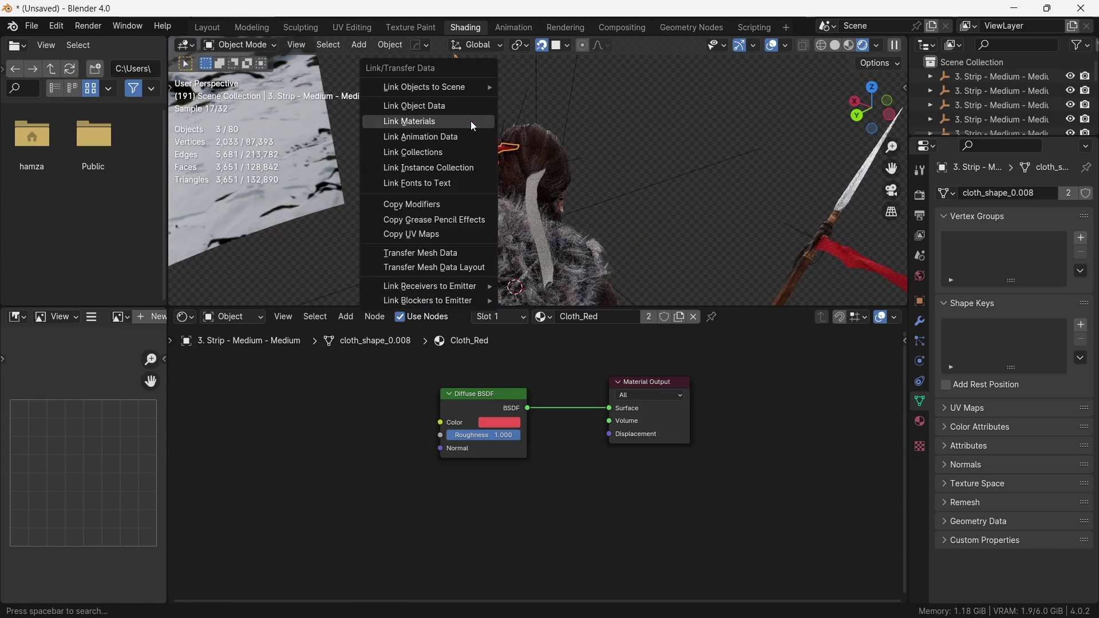
{"action": "left_click", "coordinate": [471, 121]}
{"action": "left_click", "coordinate": [424, 119]}
- Select alternate fringe strips all around the coat hem and link the Cloth_Red material to them from an already red strip
{"action": "scroll", "coordinate": [419, 120], "scroll_direction": "down", "scroll_amount": 4}
{"action": "middle_click_drag", "start_coordinate": [416, 123], "coordinate": [427, 177]}
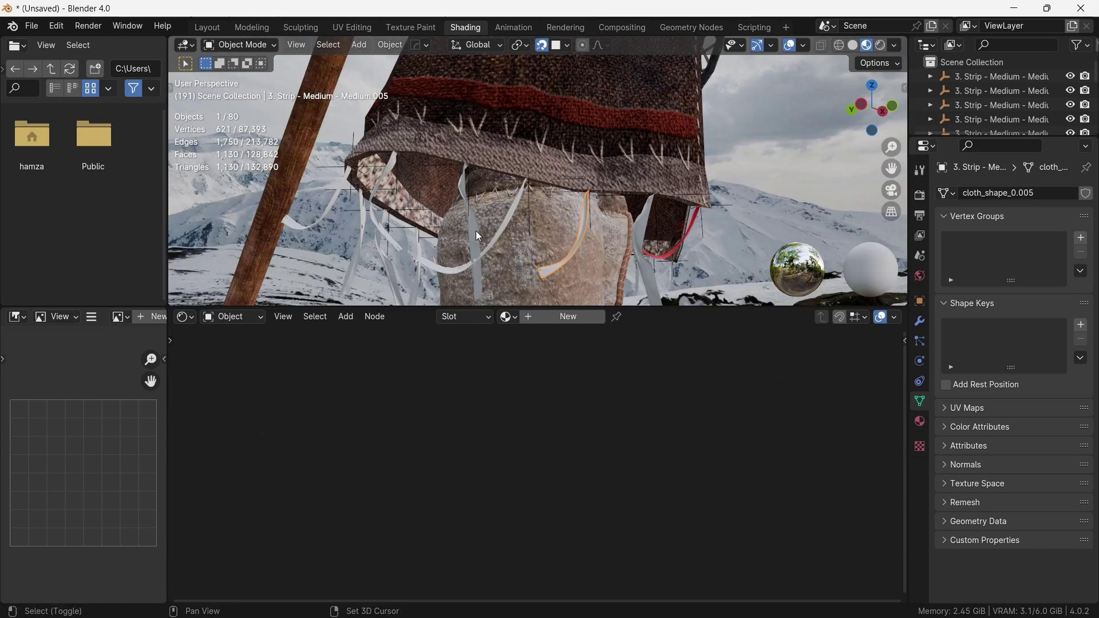
{"action": "middle_click_drag", "start_coordinate": [476, 231], "coordinate": [540, 221]}
{"action": "left_click", "coordinate": [451, 228], "text": "shift"}
{"action": "left_click", "coordinate": [509, 212], "text": "shift"}
{"action": "left_click", "coordinate": [428, 215], "text": "shift"}
{"action": "middle_click_drag", "start_coordinate": [427, 215], "coordinate": [487, 217]}
{"action": "left_click", "coordinate": [380, 224], "text": "shift"}
{"action": "middle_click_drag", "start_coordinate": [380, 223], "coordinate": [496, 211]}
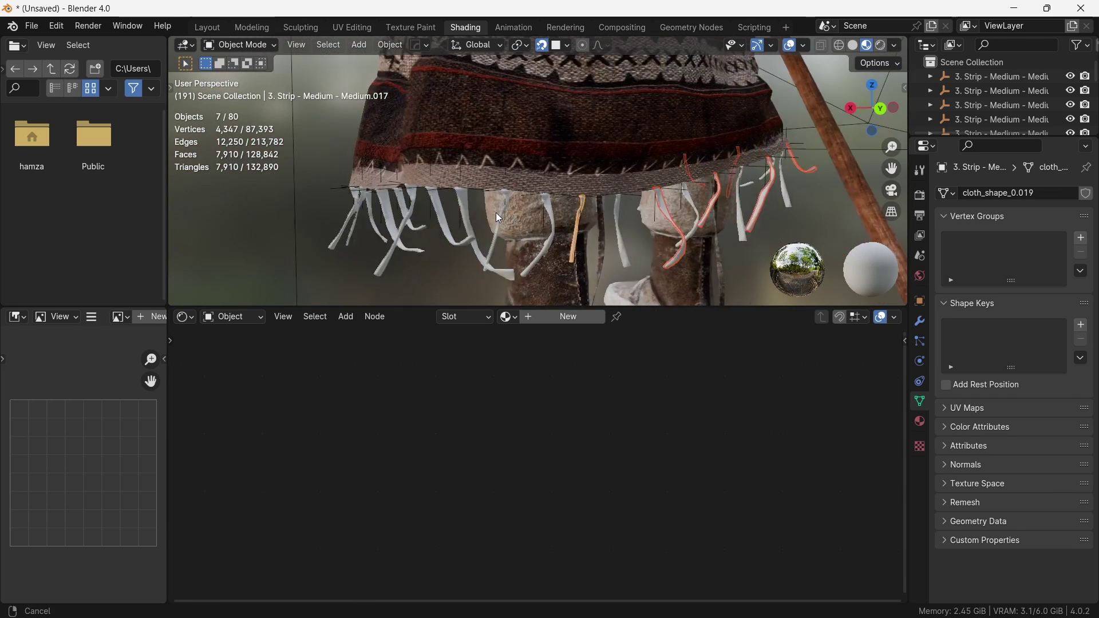
{"action": "left_click", "coordinate": [430, 222], "text": "shift"}
{"action": "middle_click_drag", "start_coordinate": [430, 222], "coordinate": [516, 226]}
{"action": "left_click", "coordinate": [458, 220], "text": "shift"}
{"action": "left_click", "coordinate": [516, 227], "text": "shift"}
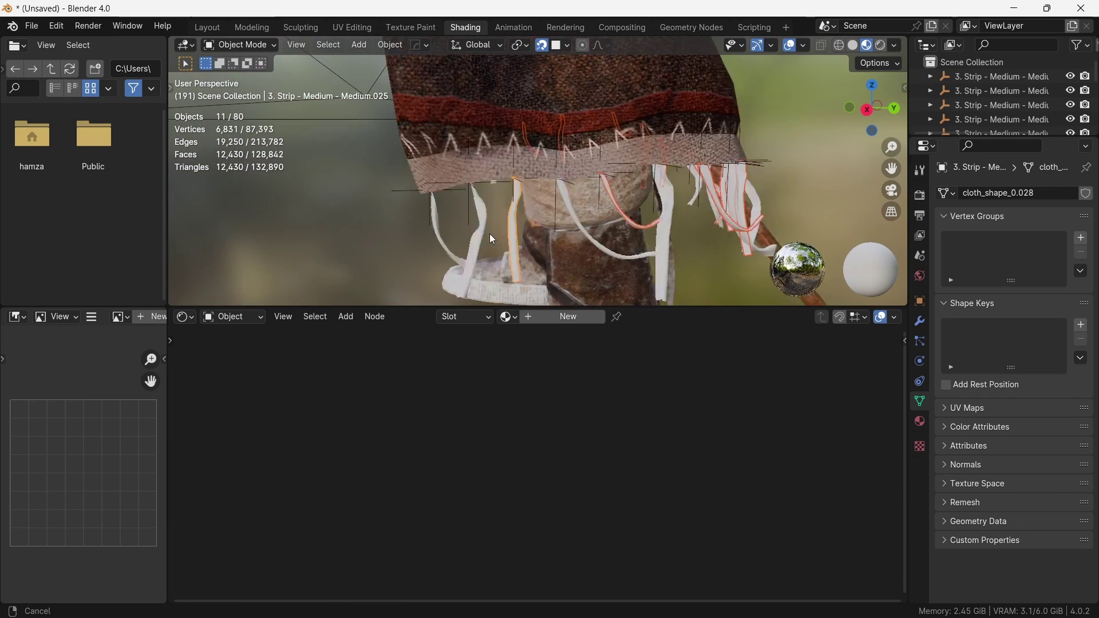
{"action": "left_click", "coordinate": [514, 245], "text": "shift"}
{"action": "mouse_move", "coordinate": [489, 233]}
{"action": "middle_mouse_down"}
{"action": "mouse_move", "coordinate": [514, 245]}
{"action": "mouse_move", "coordinate": [593, 101]}
{"action": "mouse_move", "coordinate": [565, 204]}
{"action": "mouse_move", "coordinate": [506, 229]}
{"action": "middle_mouse_up"}
{"action": "scroll", "coordinate": [573, 242], "scroll_direction": "down", "scroll_amount": 8}
{"action": "scroll", "coordinate": [592, 101], "scroll_direction": "up", "scroll_amount": 3}
{"action": "left_click", "coordinate": [564, 204], "text": "shift"}
{"action": "key", "text": "ctrl+l"}
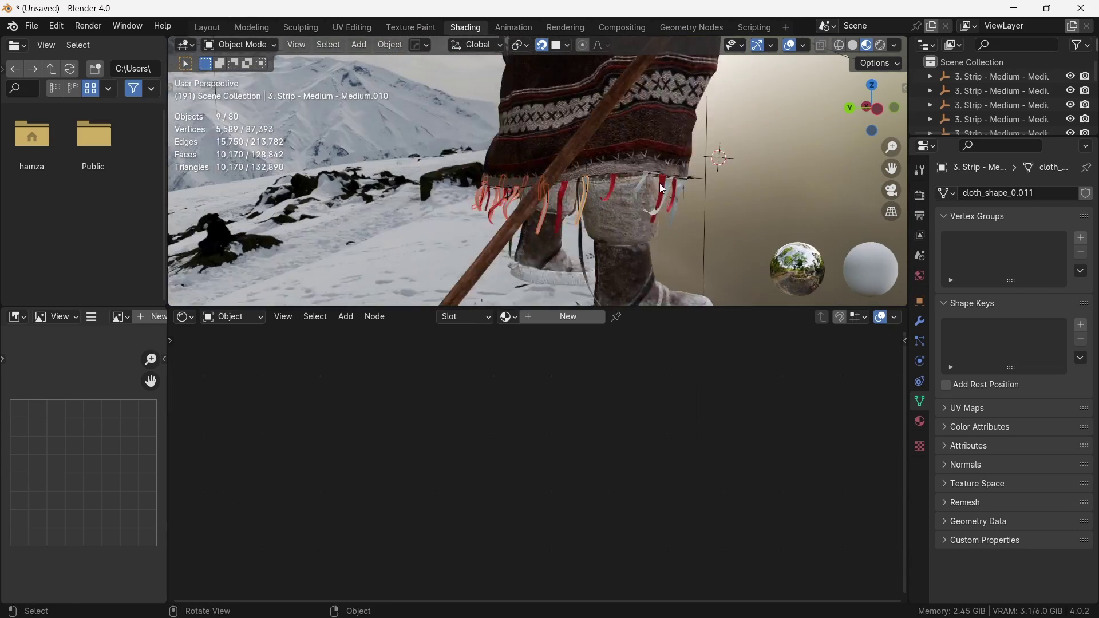
- Link the second hair strip's material to the remaining fringe strips along the coat hem
{"action": "middle_click_drag", "start_coordinate": [660, 183], "coordinate": [513, 189]}
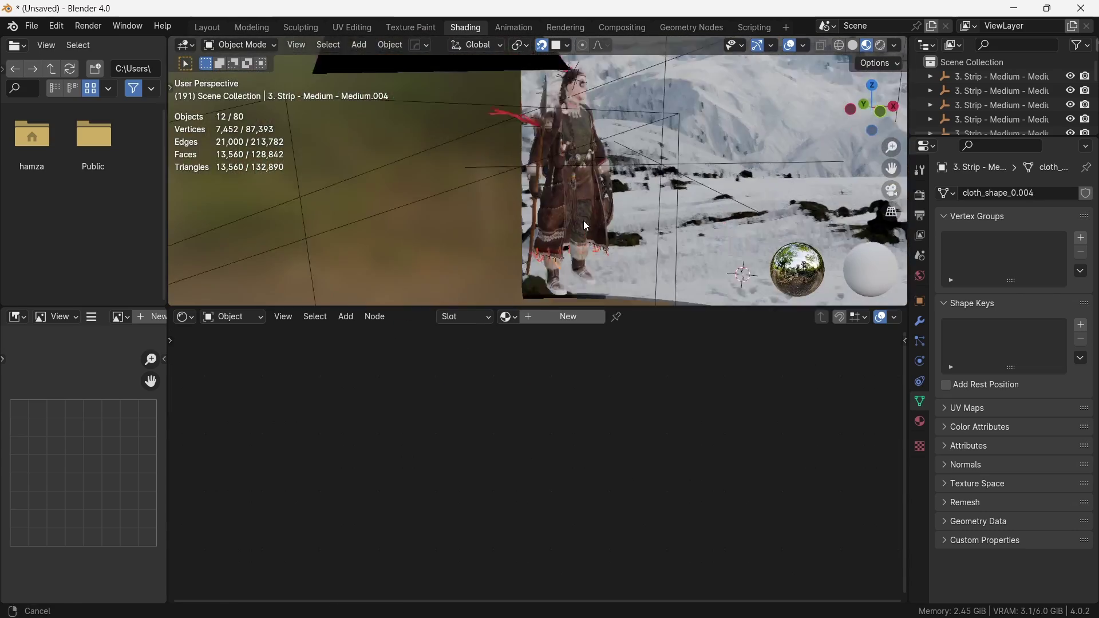
{"action": "middle_click_drag", "start_coordinate": [582, 221], "coordinate": [568, 142]}
{"action": "left_click", "coordinate": [568, 142], "text": "shift"}
{"action": "key", "text": "ctrl+l"}
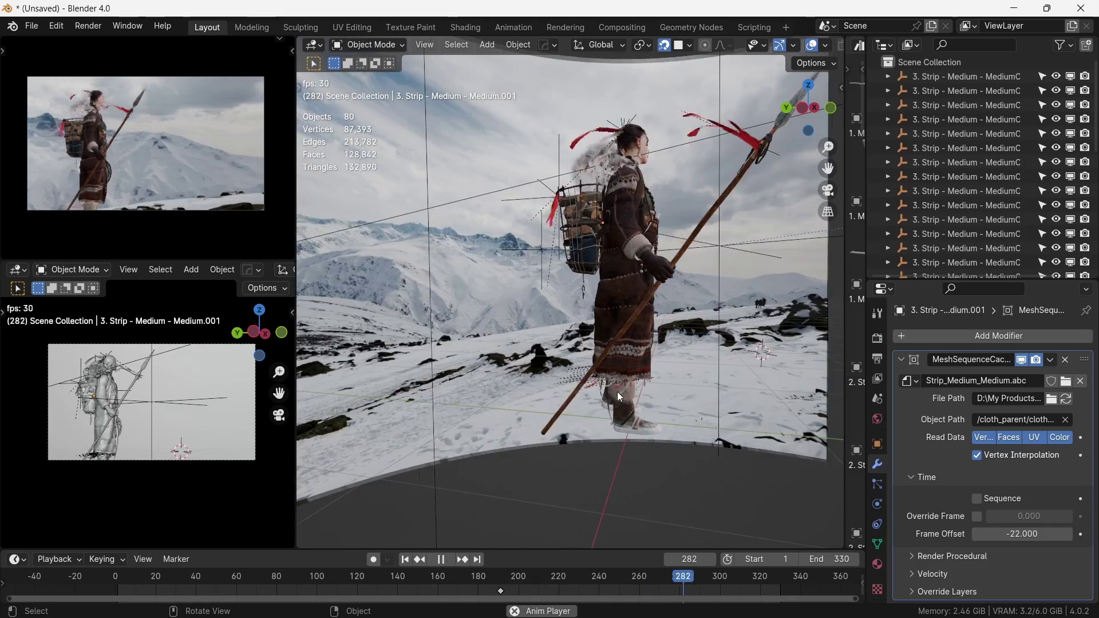
- Add the Atmospheric Particles asset around the survivor and inspect the drifting particles during playback
{"action": "scroll", "coordinate": [617, 391], "scroll_direction": "up", "scroll_amount": 5}
{"action": "middle_click_drag", "start_coordinate": [617, 392], "coordinate": [695, 374]}
{"action": "middle_click_drag", "start_coordinate": [607, 361], "coordinate": [539, 280]}
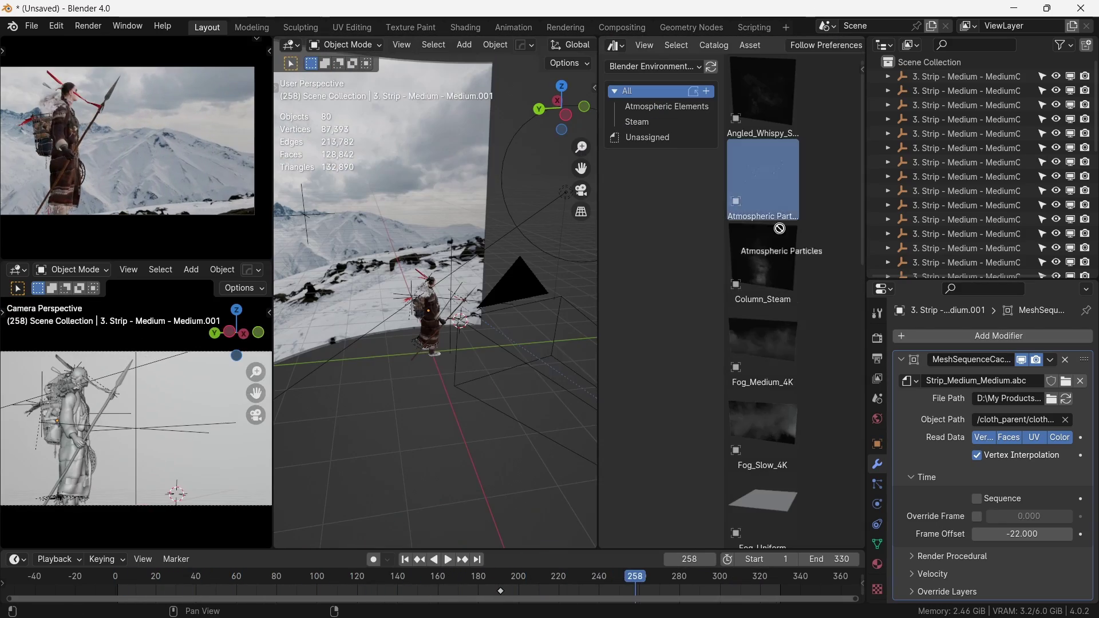
{"action": "left_click_drag", "start_coordinate": [763, 180], "coordinate": [436, 377]}
{"action": "middle_click_drag", "start_coordinate": [602, 313], "coordinate": [572, 321]}
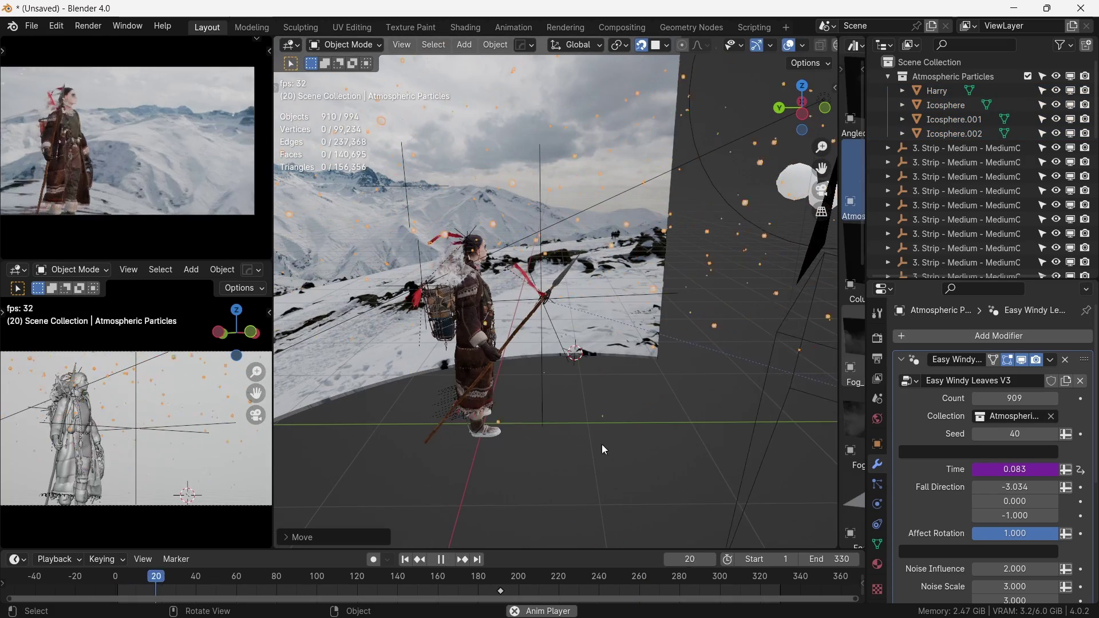
{"action": "middle_click_drag", "start_coordinate": [565, 372], "coordinate": [605, 319]}
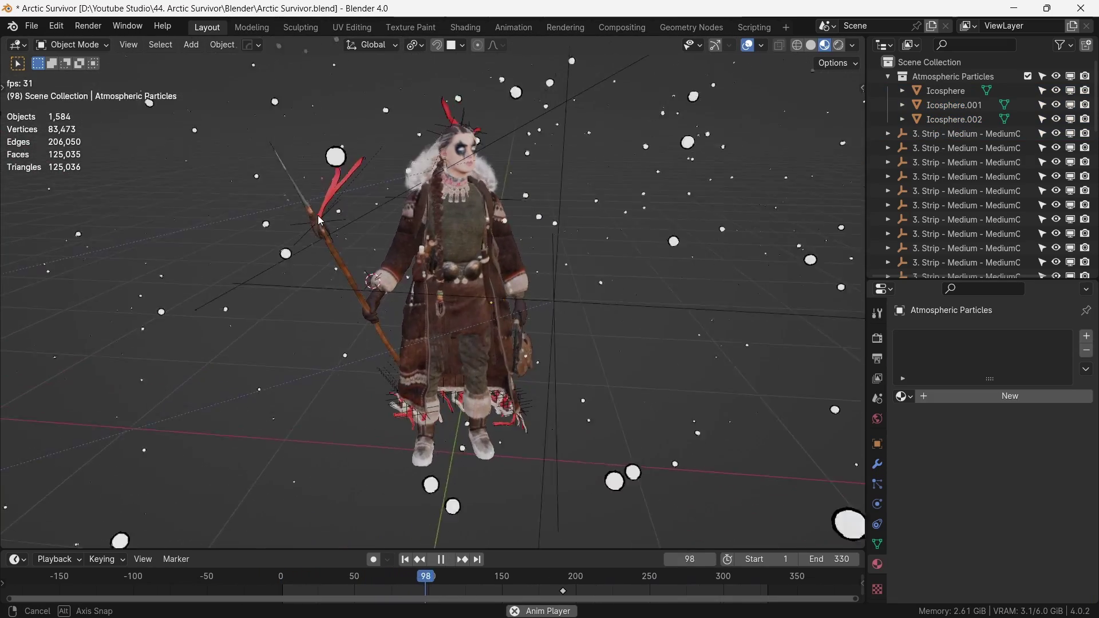
{"action": "middle_click_drag", "start_coordinate": [367, 224], "coordinate": [532, 178]}
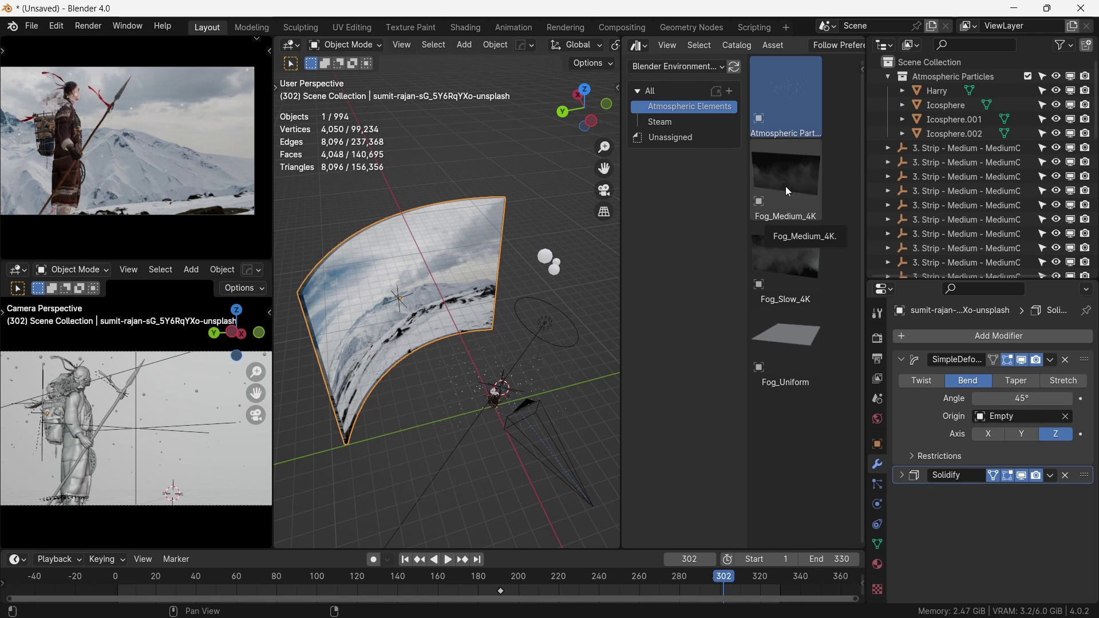
- Add the Fog_Medium_4K asset to the scene and stand its plane upright in front of the camera
{"action": "left_click_drag", "start_coordinate": [789, 191], "coordinate": [544, 387]}
{"action": "left_click_drag", "start_coordinate": [507, 472], "coordinate": [516, 495]}
{"action": "scroll", "coordinate": [484, 401], "scroll_direction": "down", "scroll_amount": 3}
{"action": "key", "text": "KP_Decimal"}
{"action": "middle_click_drag", "start_coordinate": [483, 401], "coordinate": [477, 362]}
{"action": "scroll", "coordinate": [472, 392], "scroll_direction": "down", "scroll_amount": 2}
- Try a Solidify modifier with a thickness of about -0.071 and no rim on the Fog_Medium_4K plane
{"action": "key", "text": "q"}
{"action": "mouse_move", "coordinate": [444, 349]}
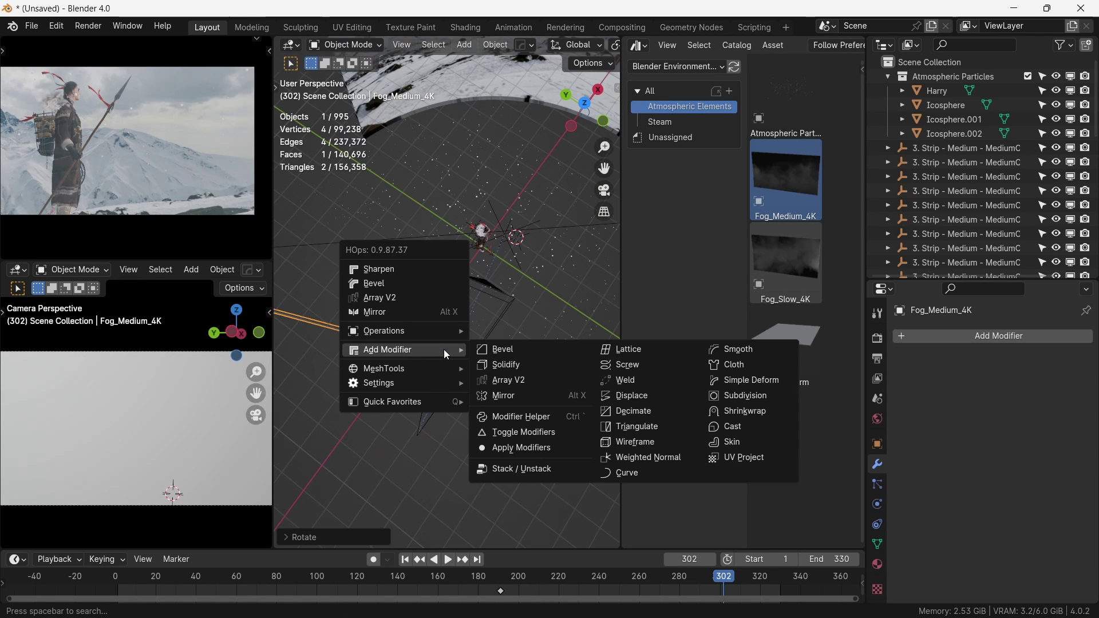
{"action": "left_click", "coordinate": [513, 365]}
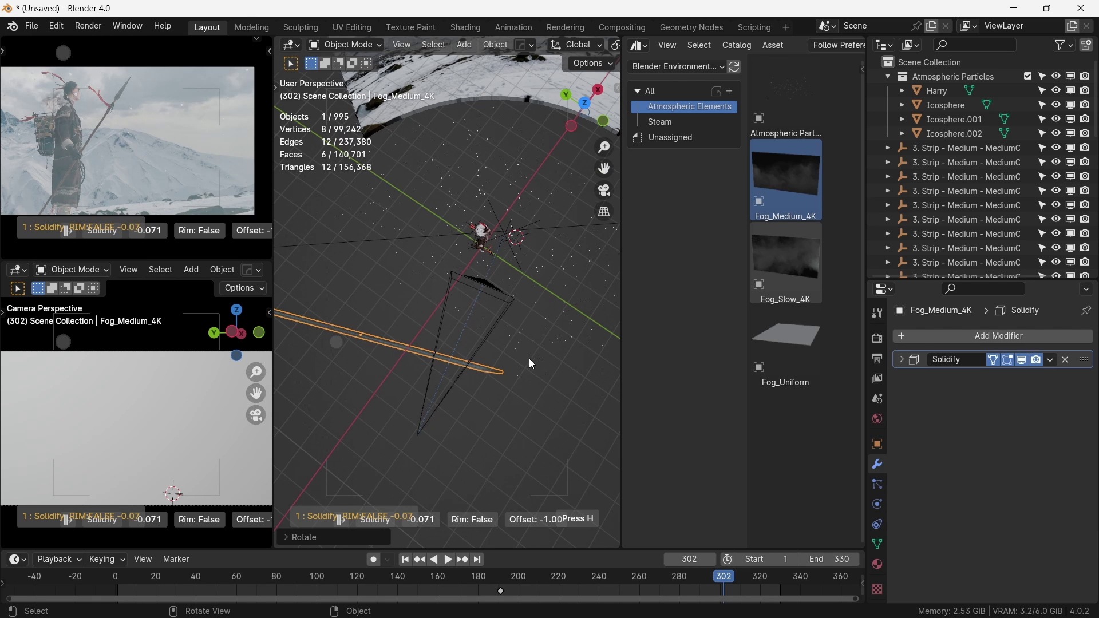
{"action": "left_click", "coordinate": [526, 359]}
{"action": "key", "text": "KP_7"}
{"action": "scroll", "coordinate": [469, 357], "scroll_direction": "down", "scroll_amount": 2}
{"action": "middle_click_drag", "start_coordinate": [438, 326], "coordinate": [427, 355], "text": "shift"}
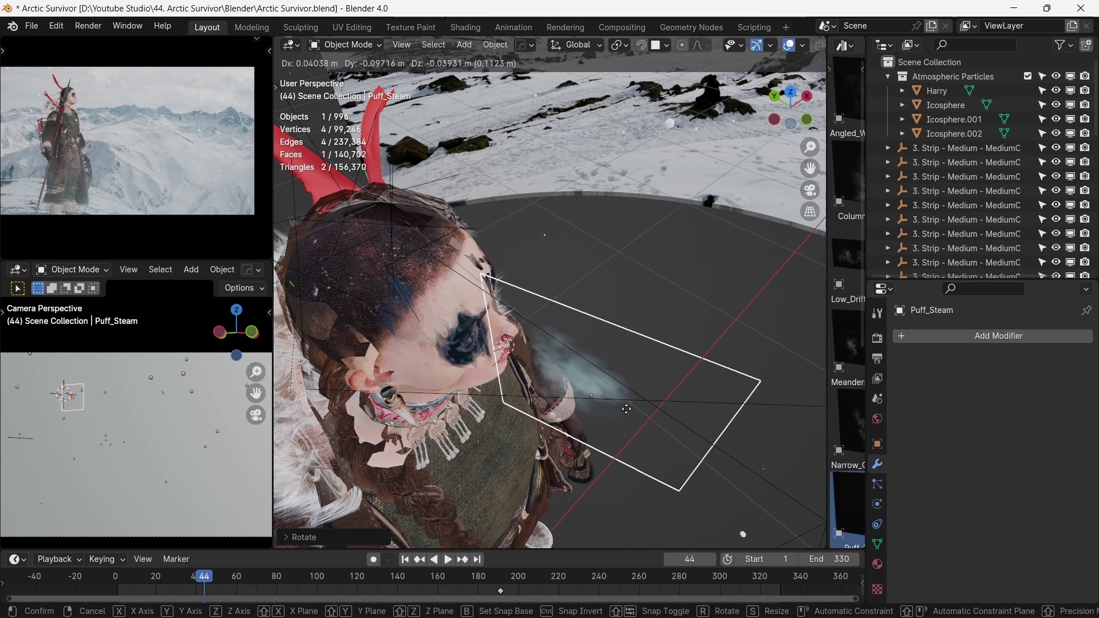
- Position the Puff_Steam plane in front of the survivor's mouth, raising it about 0.04 m along Z, and check it over the timeline
{"action": "left_click", "coordinate": [615, 404]}
{"action": "middle_click_drag", "start_coordinate": [614, 404], "coordinate": [622, 165]}
{"action": "key", "text": "z"}
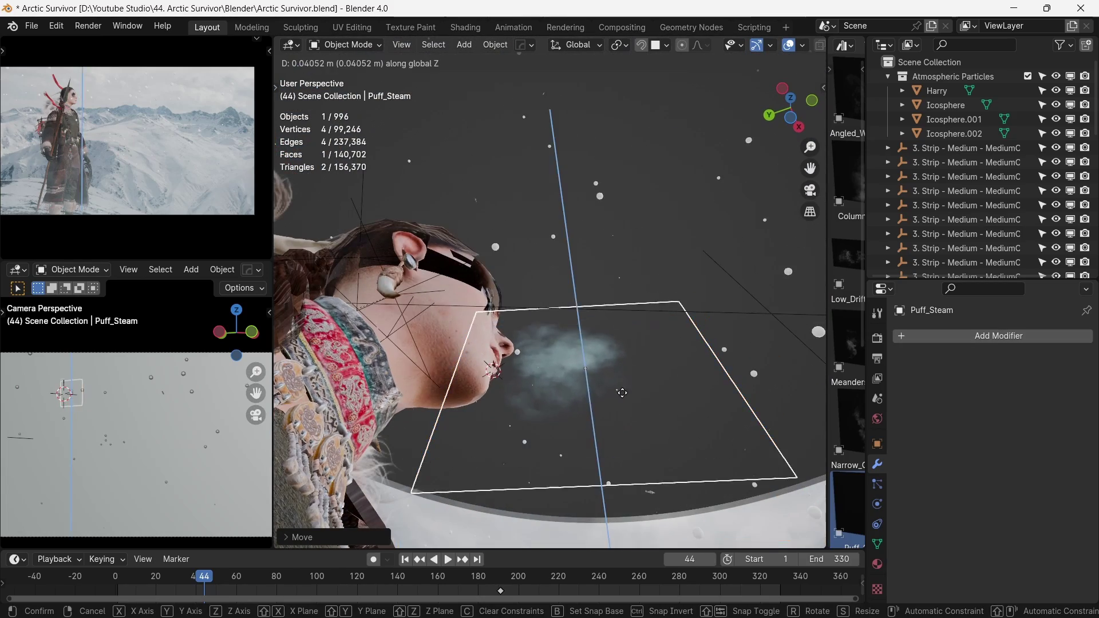
{"action": "left_click", "coordinate": [621, 391]}
{"action": "scroll", "coordinate": [555, 368], "scroll_direction": "down", "scroll_amount": 3}
{"action": "middle_click_drag", "start_coordinate": [555, 369], "coordinate": [525, 383]}
{"action": "left_click_drag", "start_coordinate": [121, 582], "coordinate": [196, 589]}
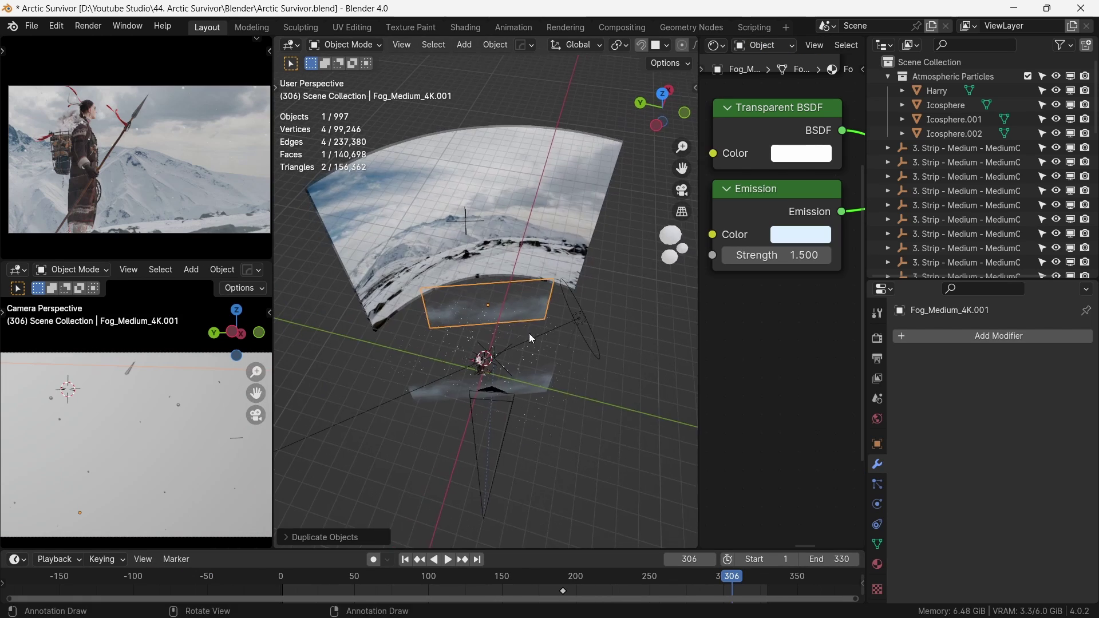
- Scale up the duplicated Fog_Medium_4K plane to span the mountain backdrop and raise it about 1.59 m along Z
{"action": "key", "text": "s"}
{"action": "left_click", "coordinate": [518, 303]}
{"action": "middle_click_drag", "start_coordinate": [518, 304], "coordinate": [560, 234]}
{"action": "scroll", "coordinate": [560, 233], "scroll_direction": "up", "scroll_amount": 2}
{"action": "key", "text": "g"}
{"action": "key", "text": "z"}
{"action": "left_click", "coordinate": [461, 261]}
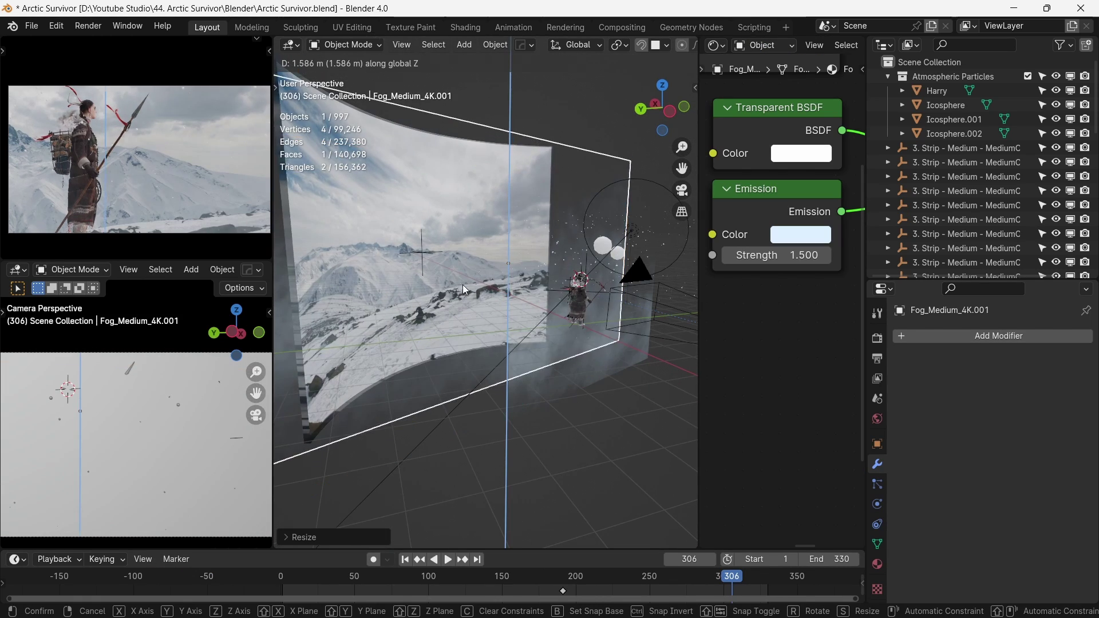
- Duplicate a fog plane, rotate the large fog plane at the backdrop 180° around Z, and play the animation from the start
{"action": "middle_click_drag", "start_coordinate": [462, 284], "coordinate": [545, 222]}
{"action": "key", "text": "shift+d"}
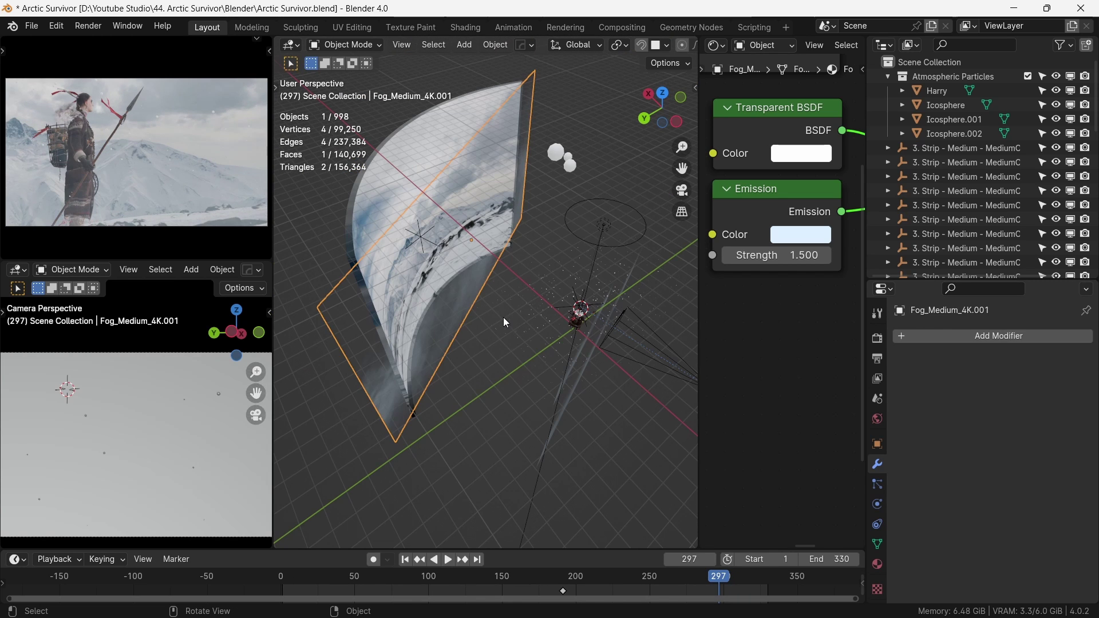
{"action": "type", "text": "rz180"}
{"action": "key", "text": "Return"}
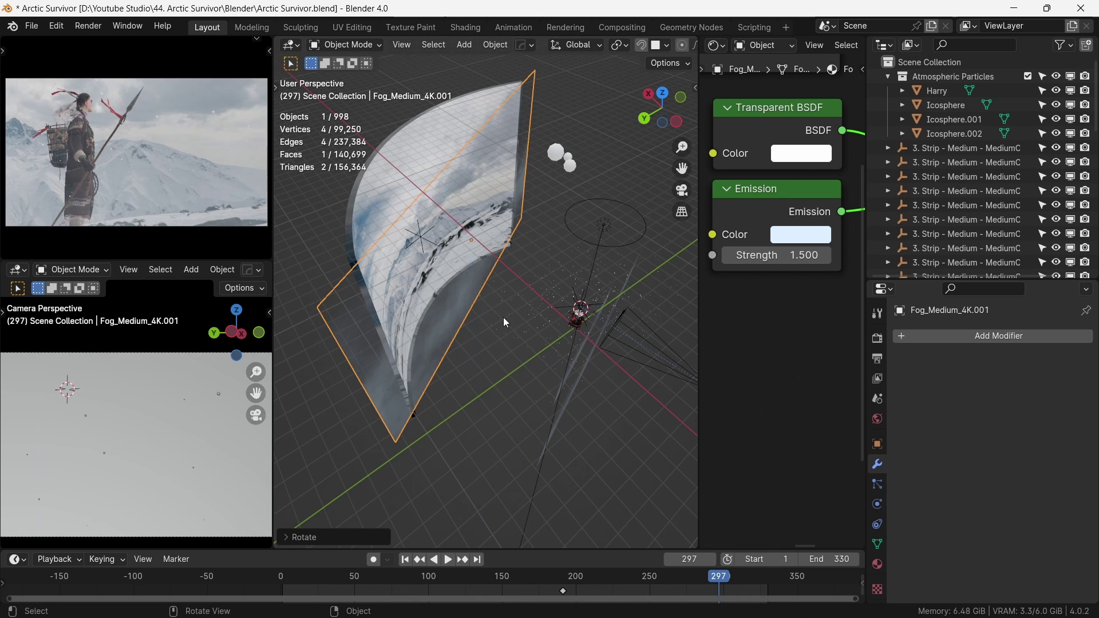
{"action": "left_click", "coordinate": [283, 583]}
{"action": "key", "text": "space"}
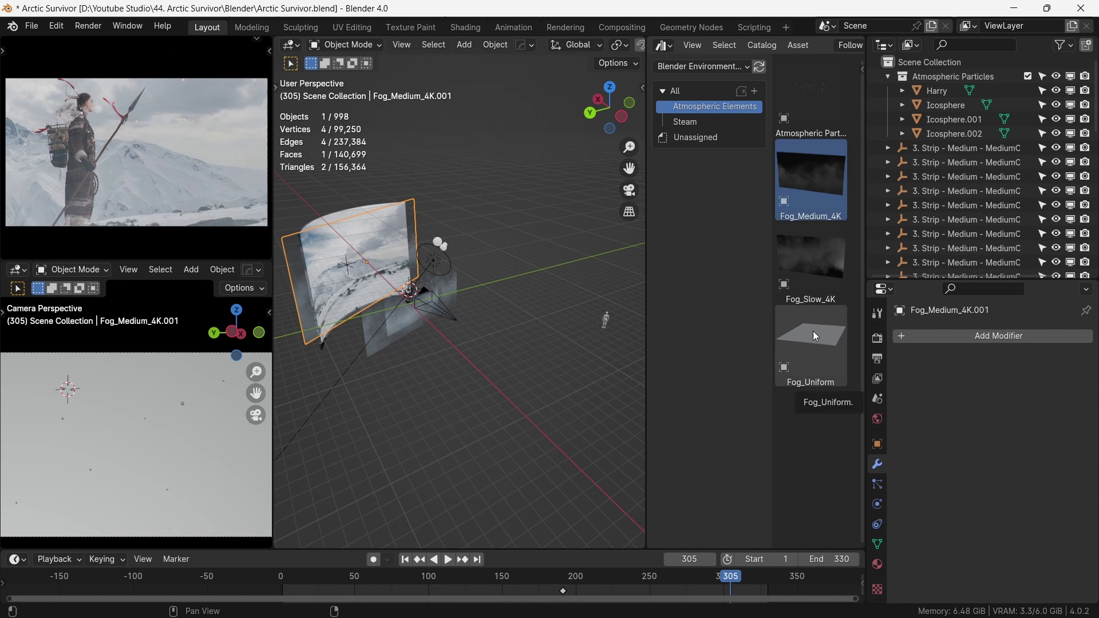
- Add the Fog_Uniform asset to the ground area near the camera
{"action": "left_click_drag", "start_coordinate": [816, 336], "coordinate": [473, 369]}
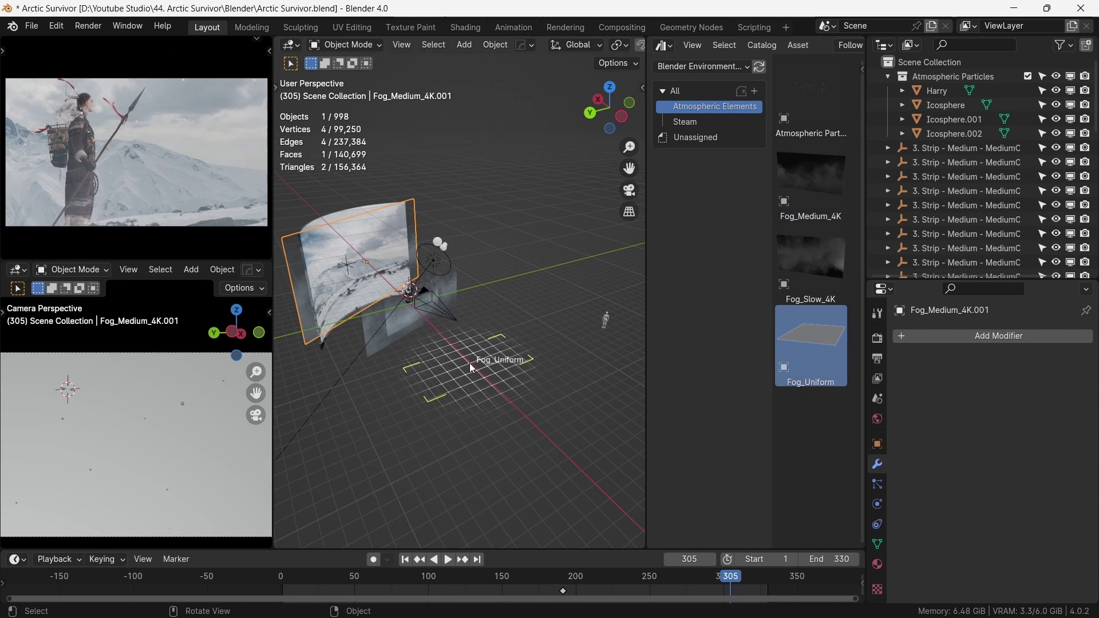